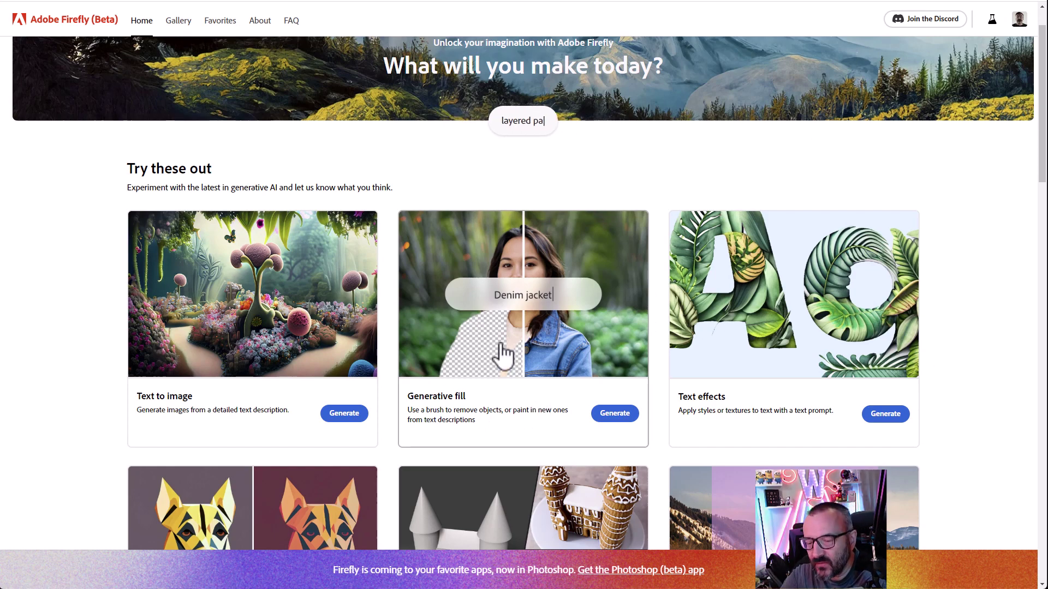
Browse the sample images and their prompts in the Text to image gallery, and return to the home page
scroll(387, 227, "down", 1)
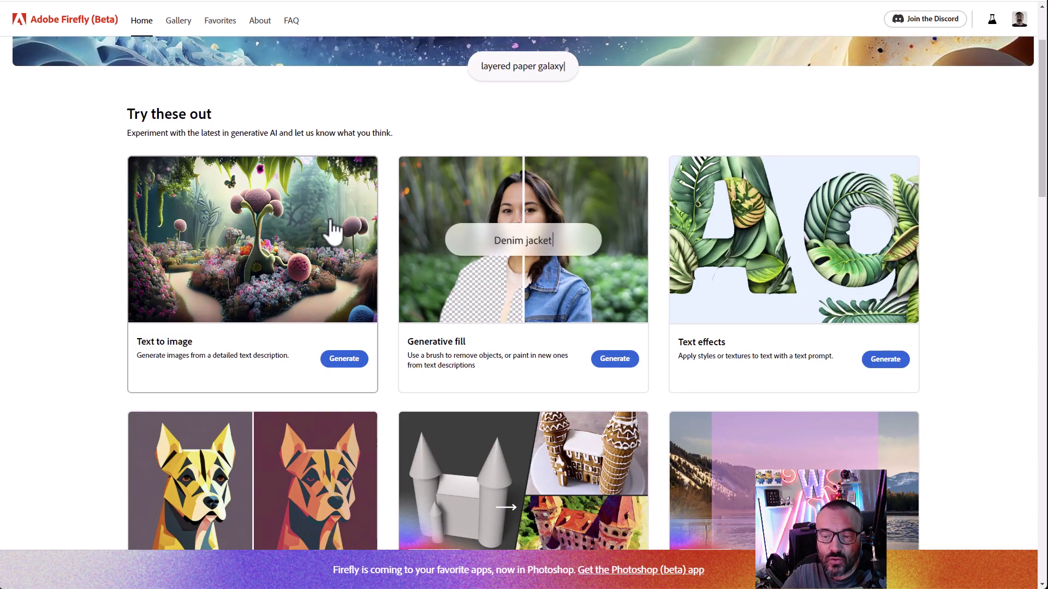
left_click(264, 251)
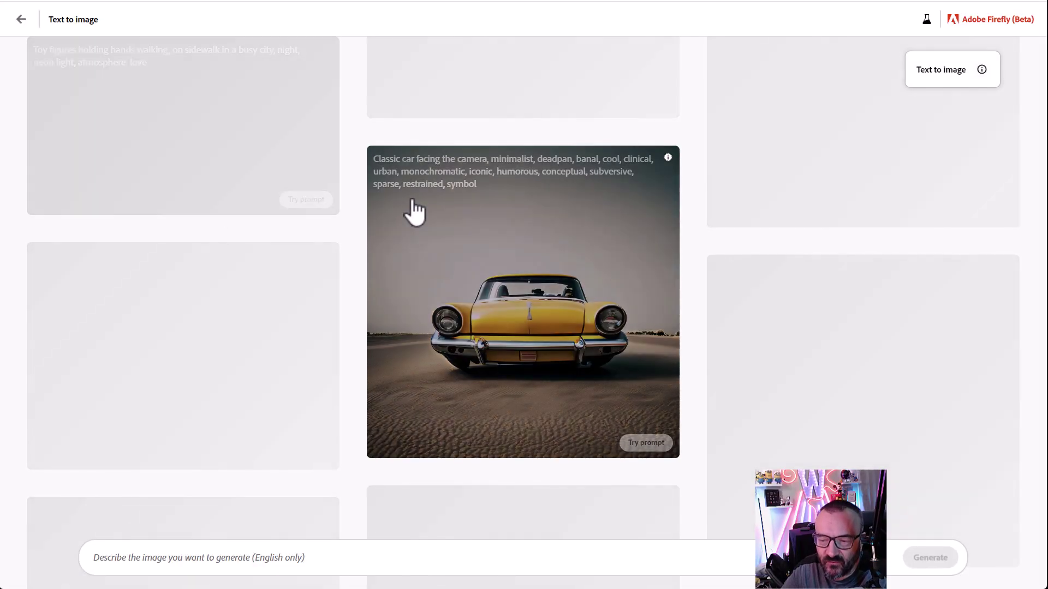
scroll(423, 269, "down", 1)
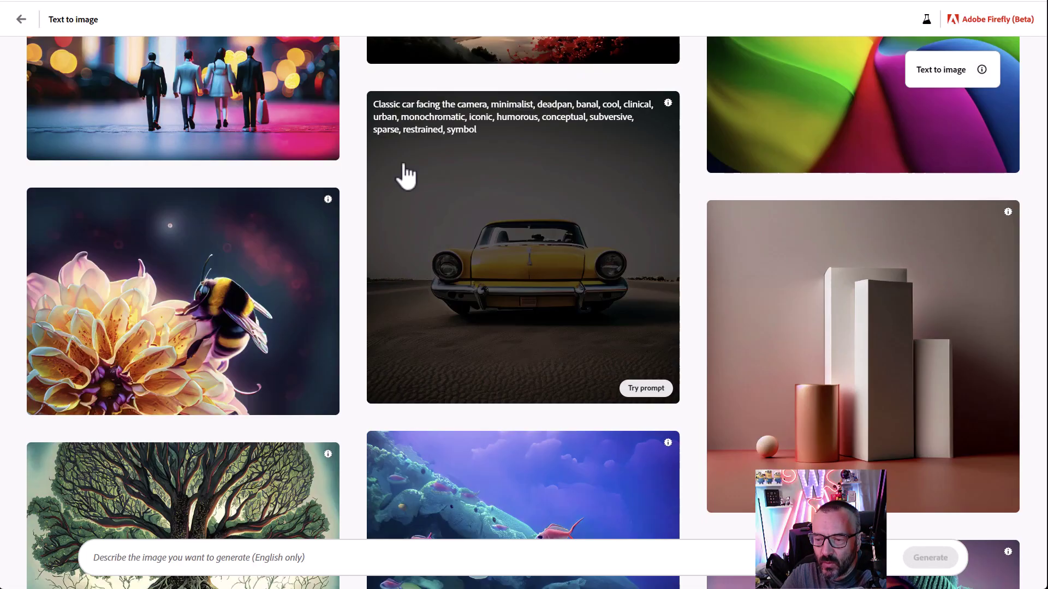
scroll(586, 265, "down", 1)
scroll(715, 184, "up", 4)
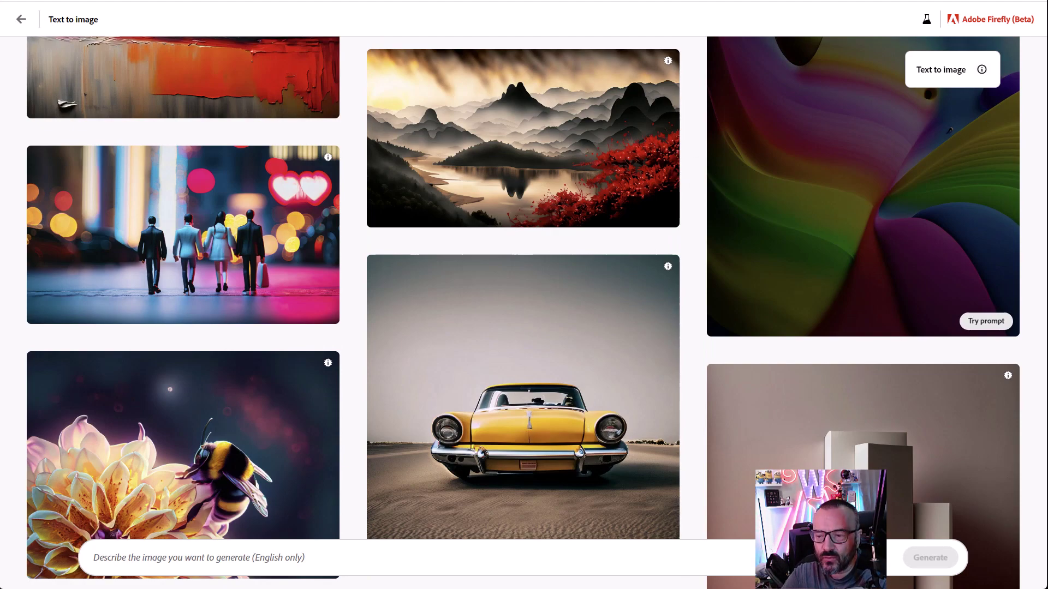
scroll(251, 76, "up", 4)
scroll(251, 76, "up", 4)
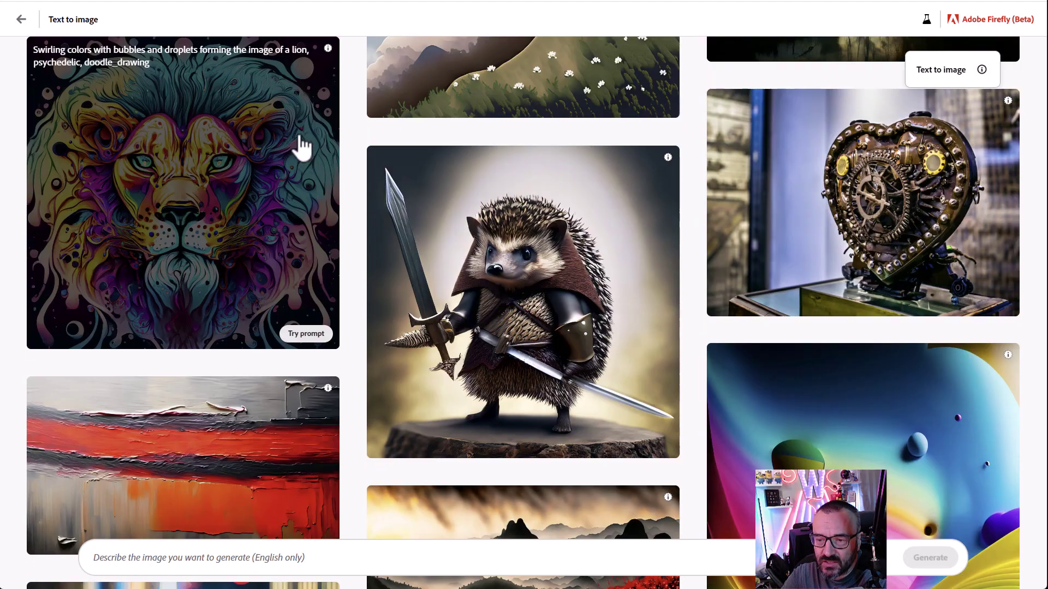
left_click(21, 19)
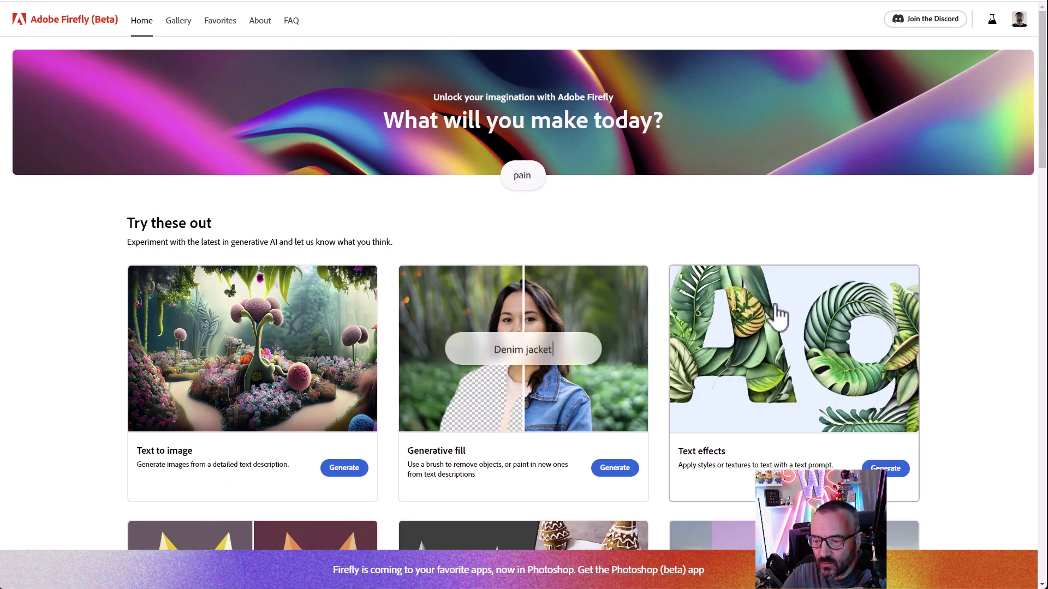
Open Text effects and generate the text "Geekatplay" with the prompt "Mettal plates, space"
scroll(775, 311, "down", 2)
scroll(734, 232, "down", 2)
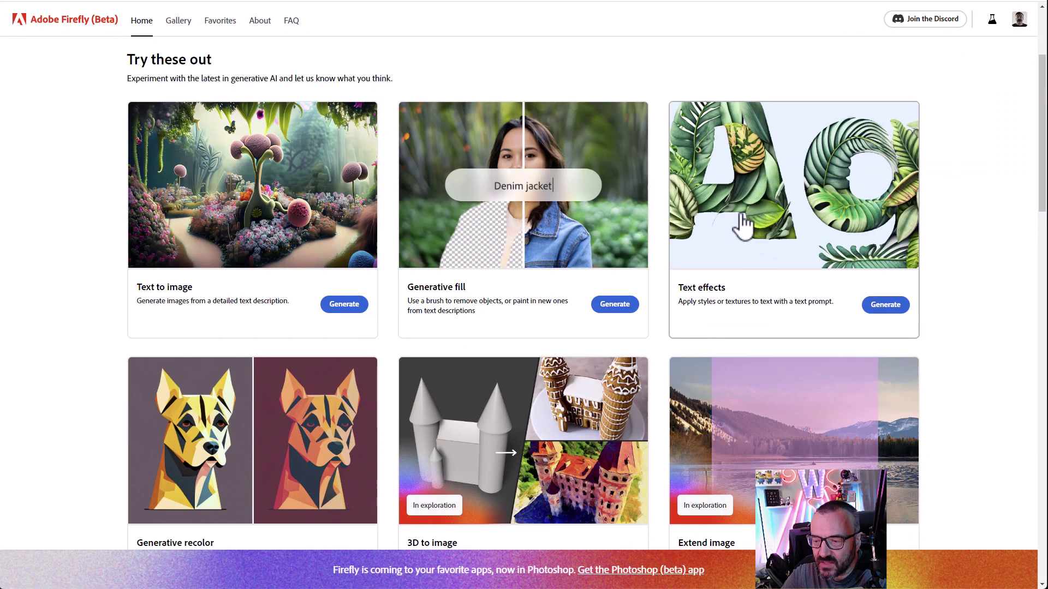
left_click(744, 224)
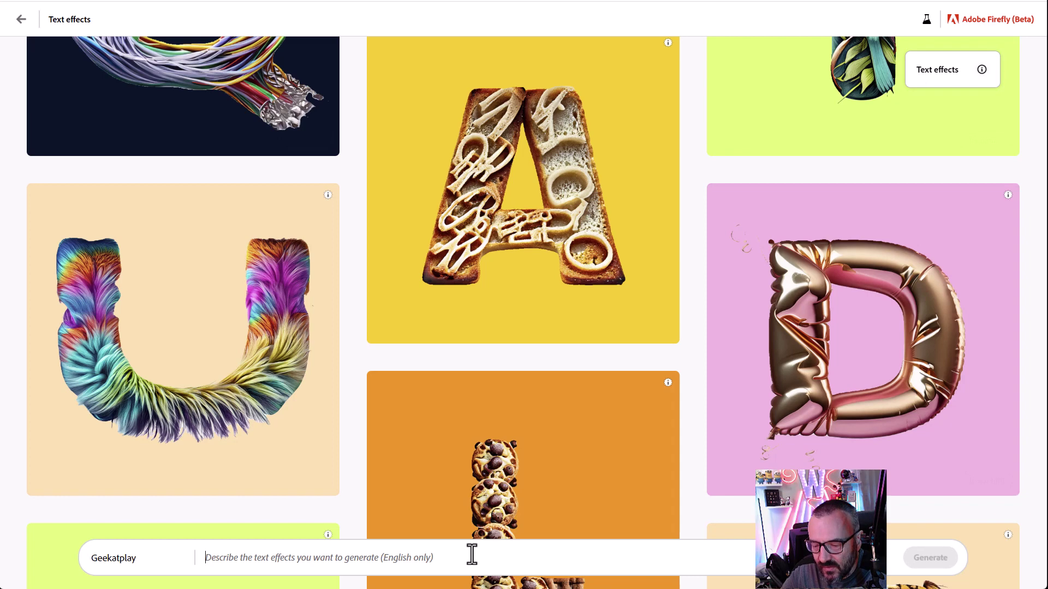
type("Mettal plates, space,")
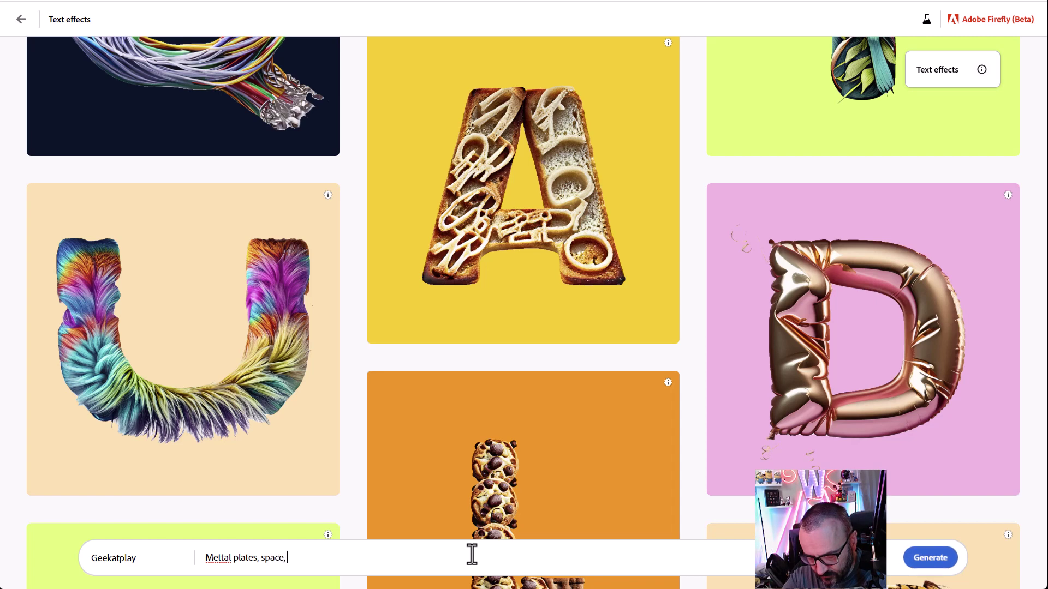
left_click(931, 557)
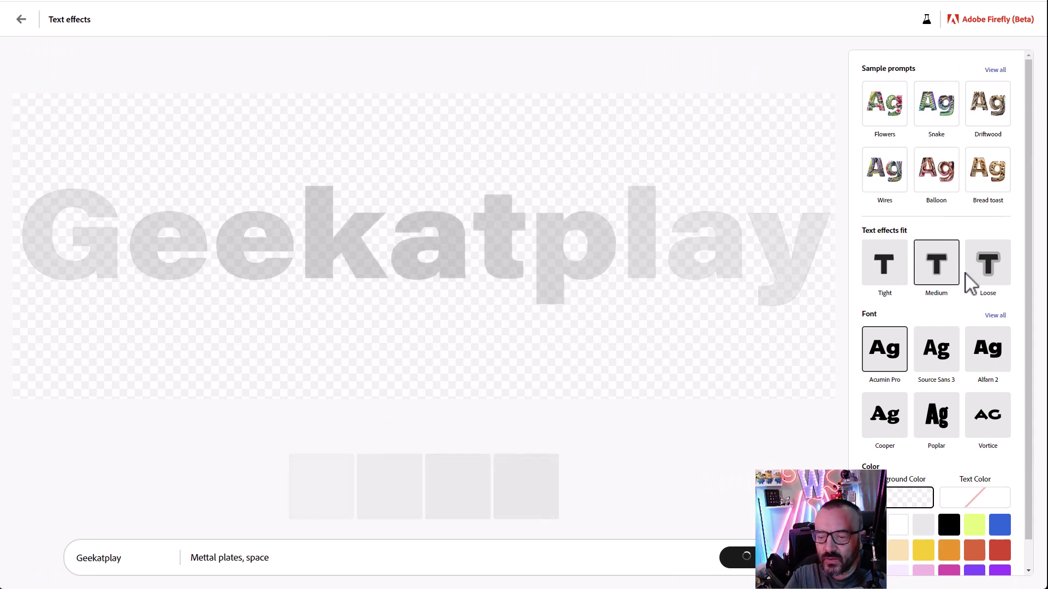
Extend the text effect prompt with "gear" and correct its first word so it reads "Metals plates, space, gear"
type(", gear")
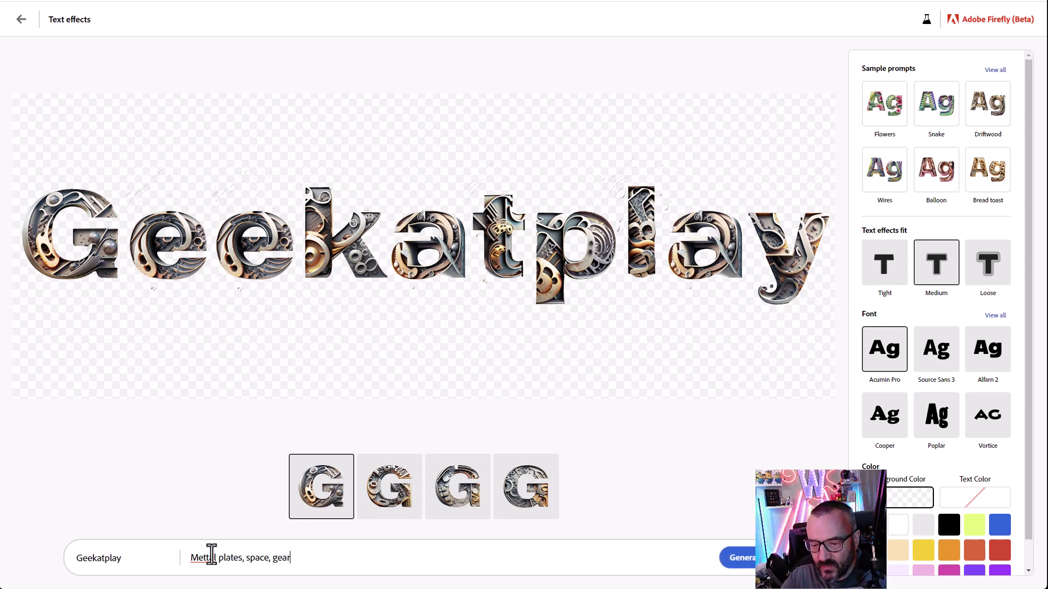
right_click(203, 559)
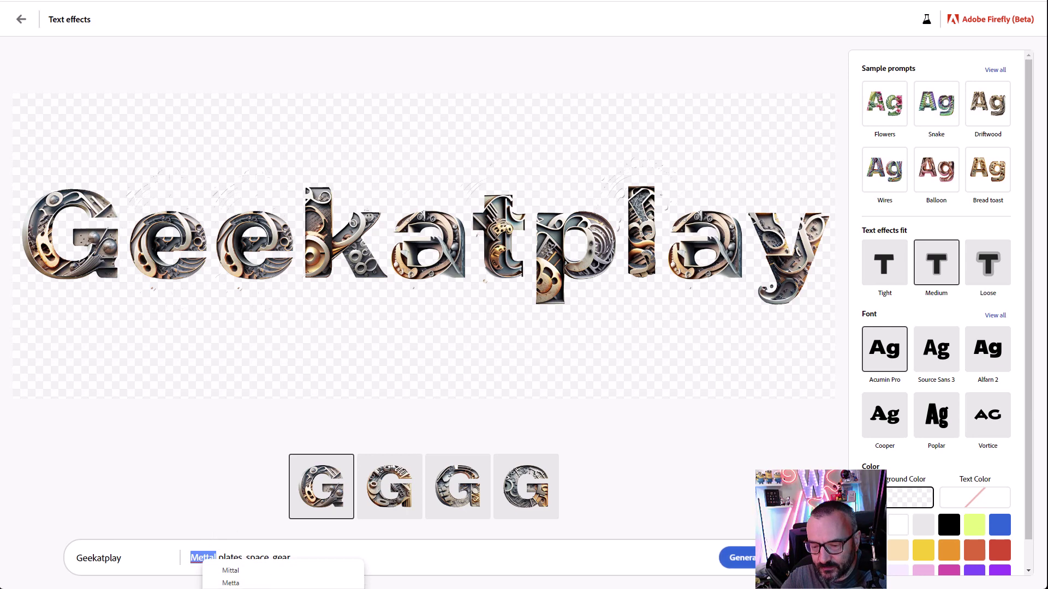
key("Escape")
type("Metals")
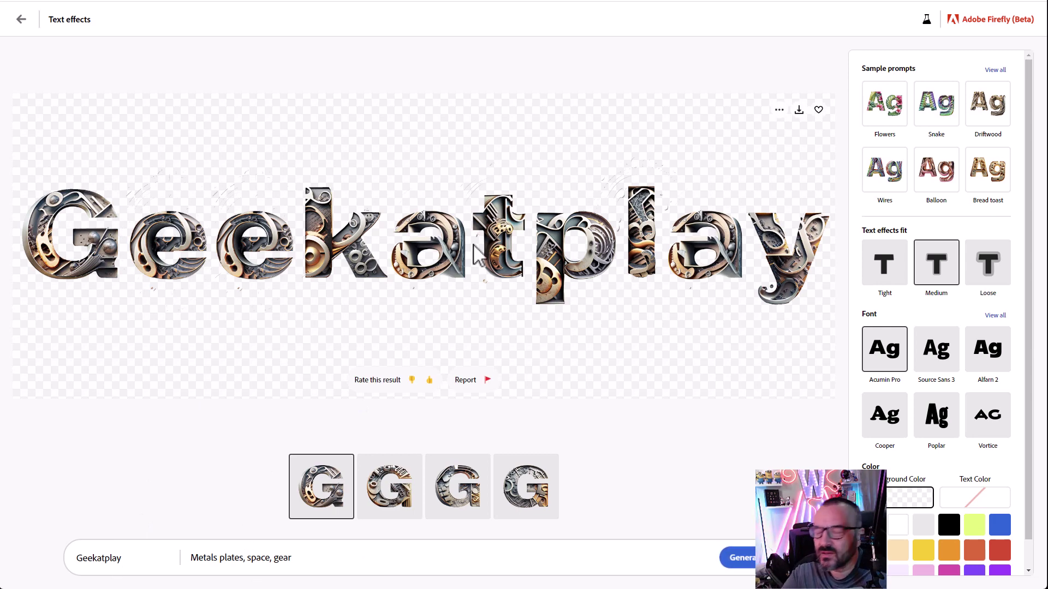
Set the text effects fit to Loose with a black background, and return to the home page
left_click(1005, 259)
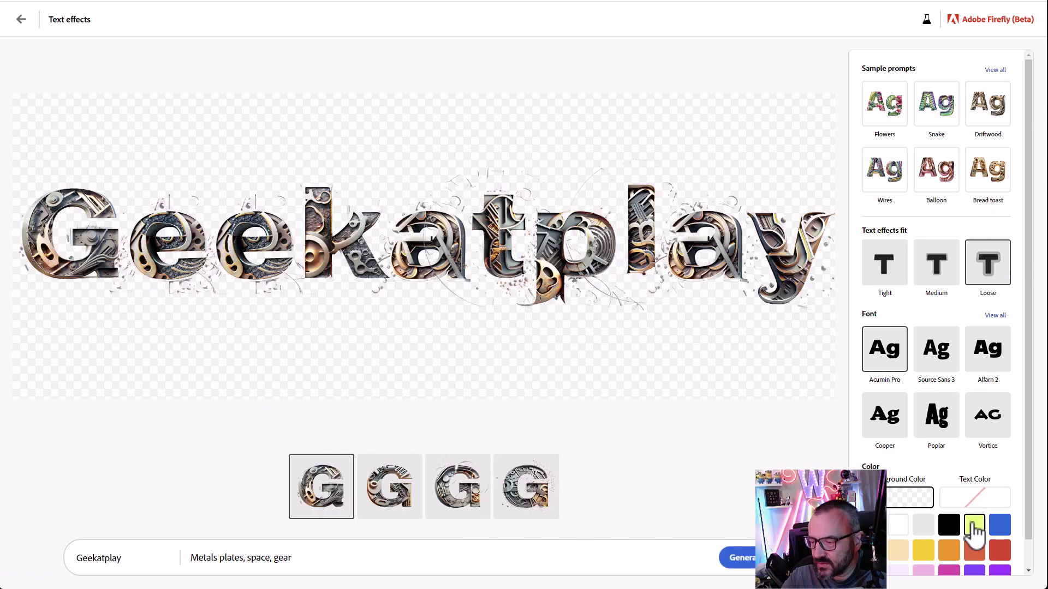
left_click(950, 526)
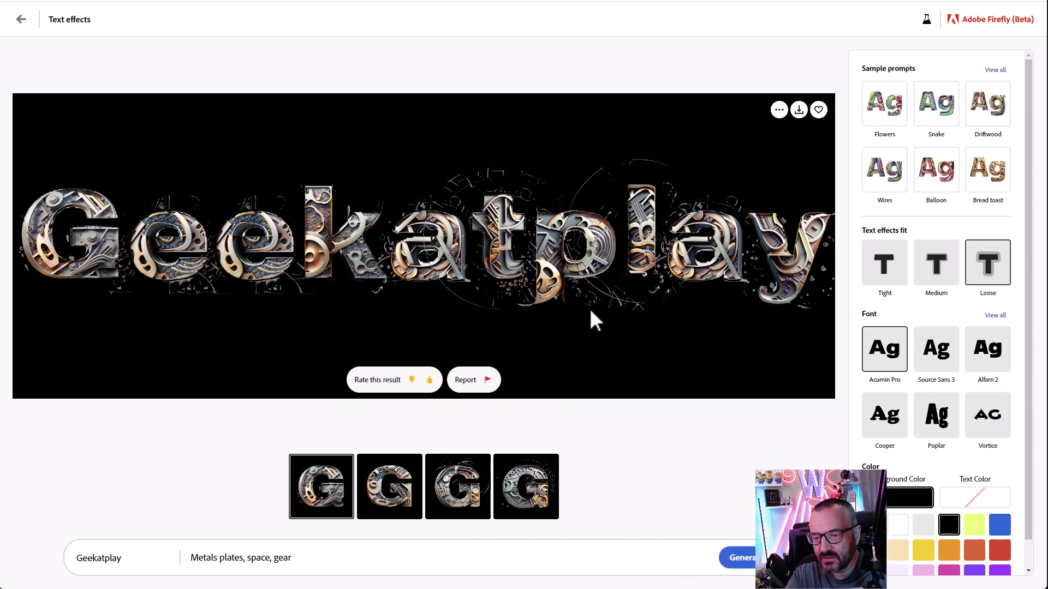
left_click(20, 19)
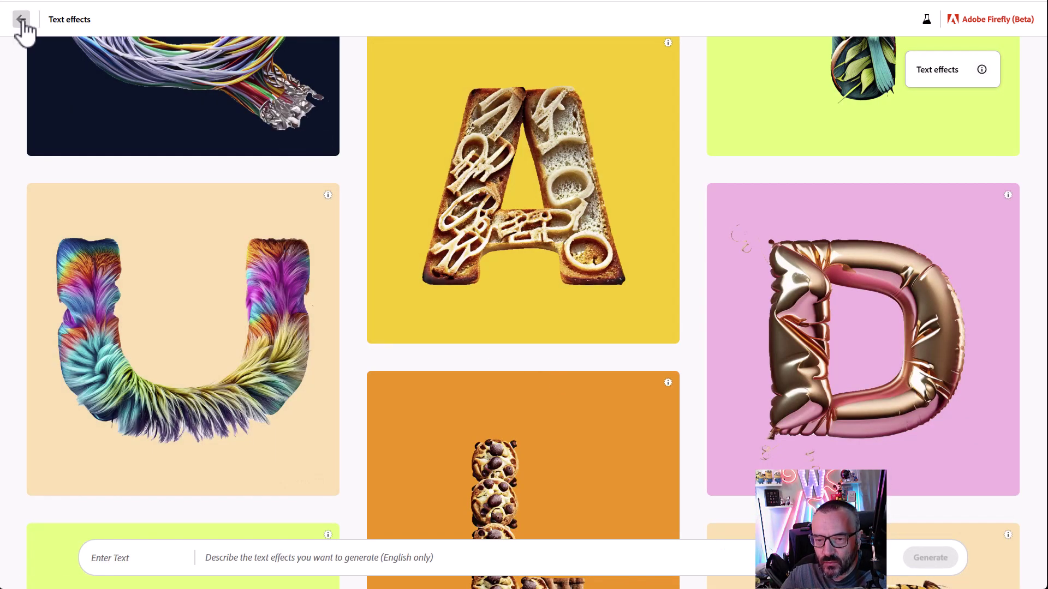
left_click(21, 21)
View the Generative recolor page with its sample vector artwork and SVG upload option, and return to the home page
scroll(276, 293, "down", 4)
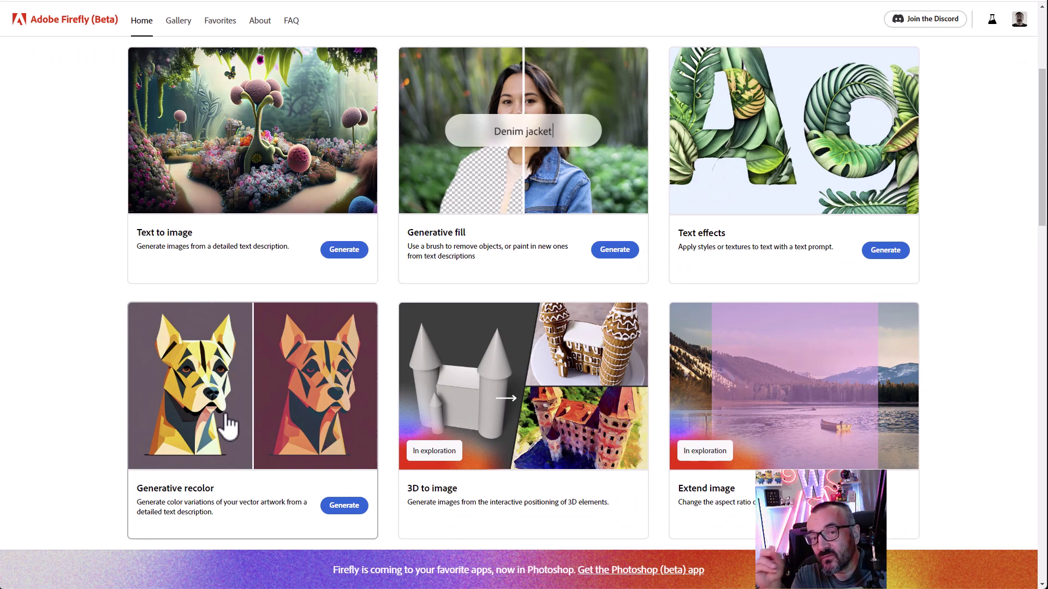
left_click(246, 424)
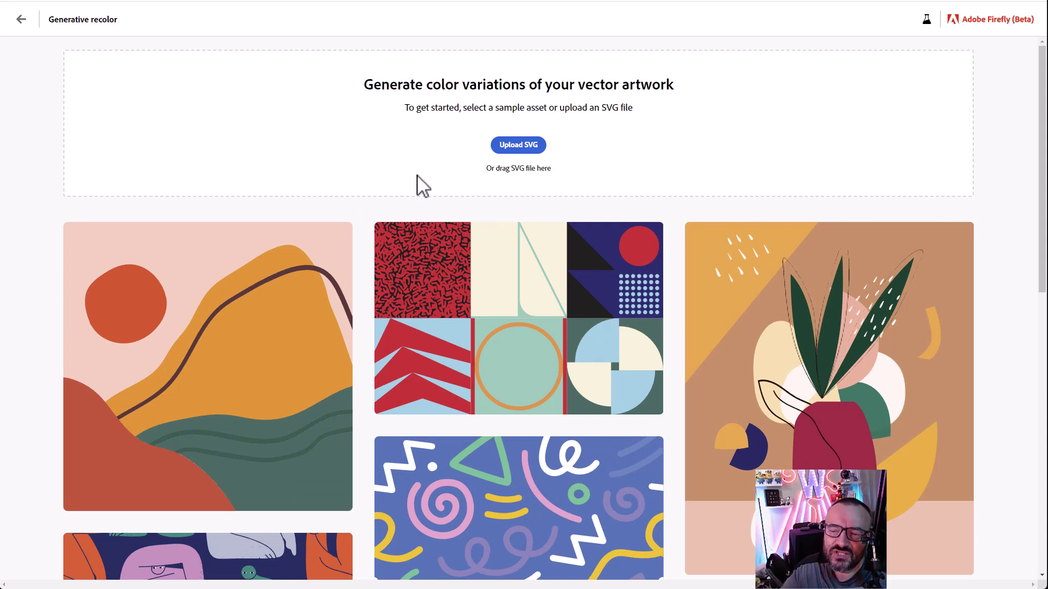
left_click(21, 20)
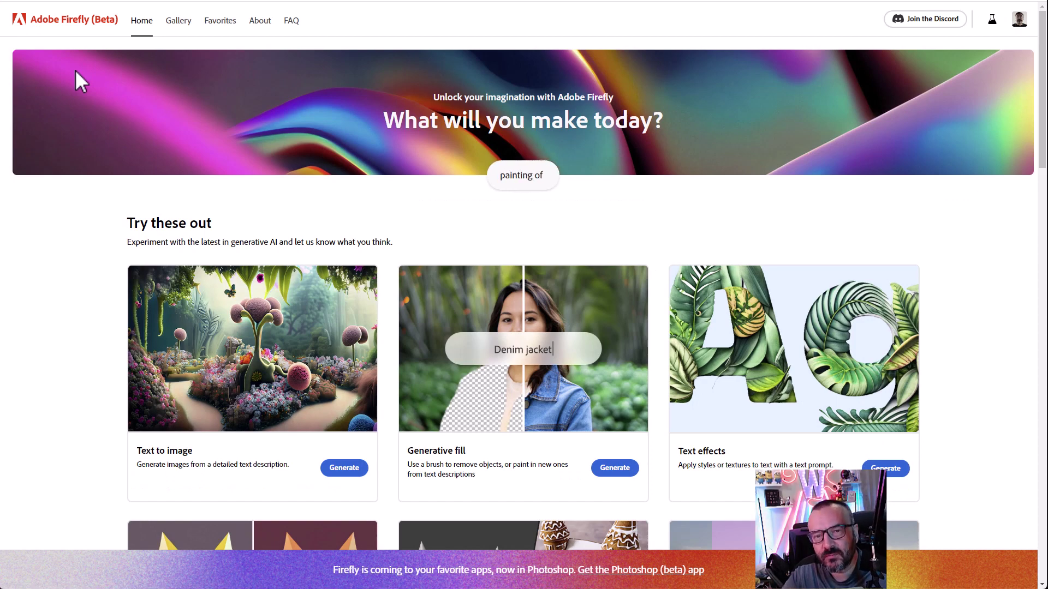
Open Generative fill and upload the portrait photo of the man in the flat cap and plaid shirt
left_click(593, 389)
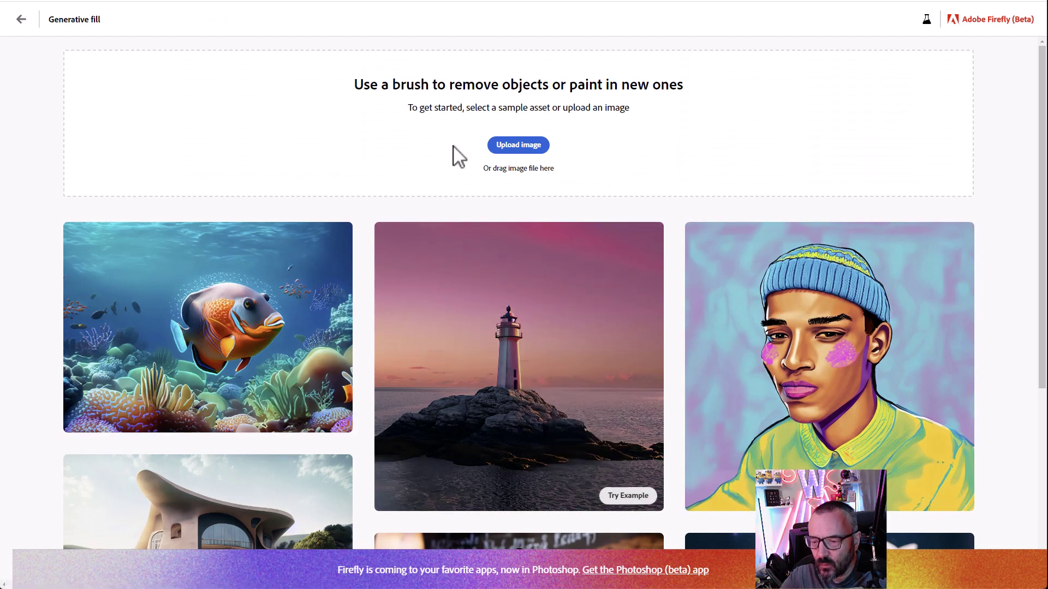
left_click(516, 150)
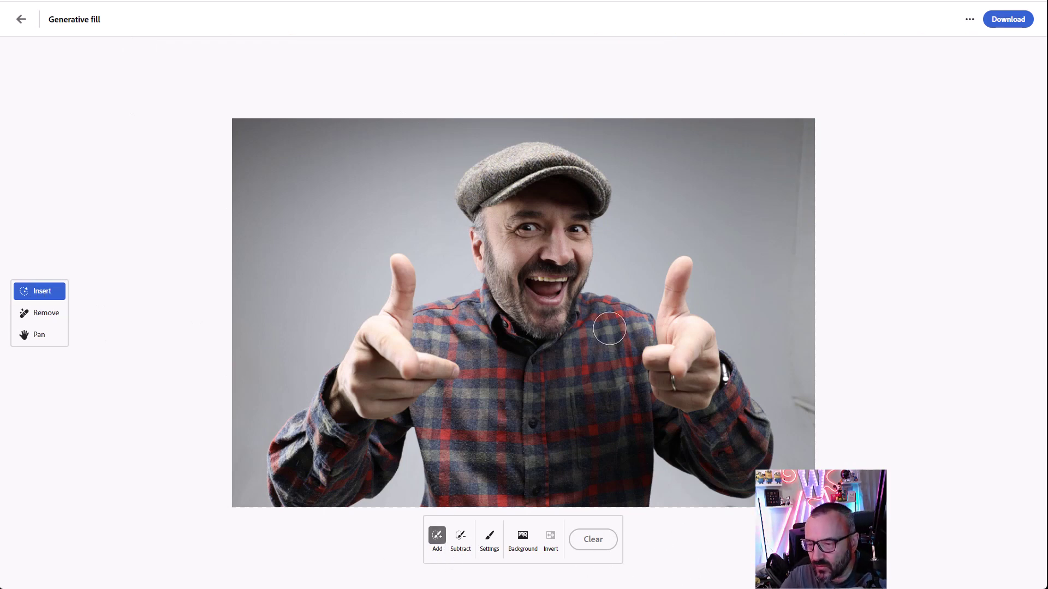
Brush over both of the man's eyes and generate a fill with the prompt "cyberpunk led eyes"
left_click_drag(529, 233, 574, 234)
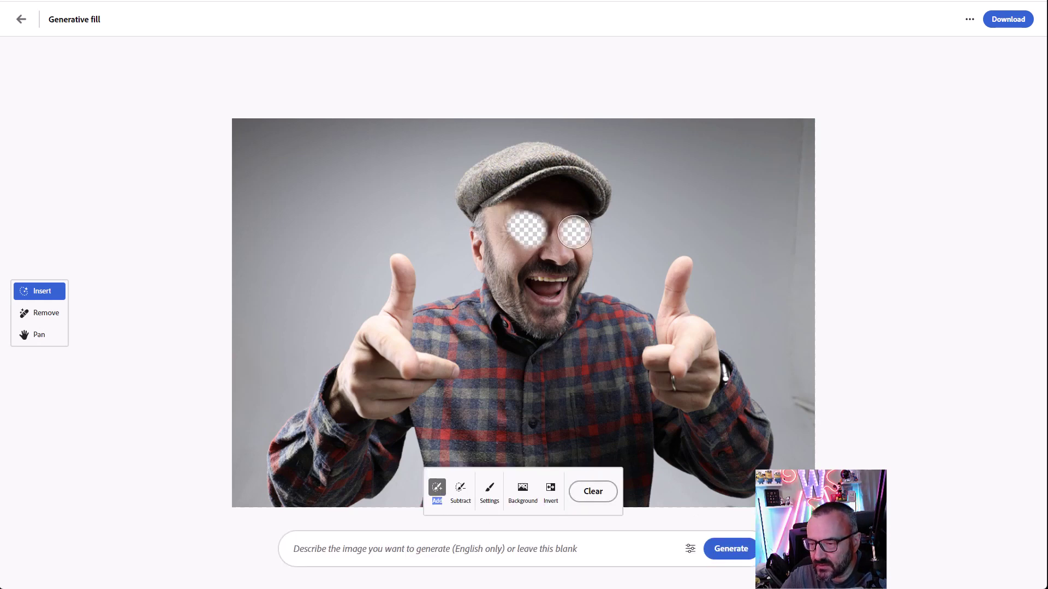
left_click(467, 561)
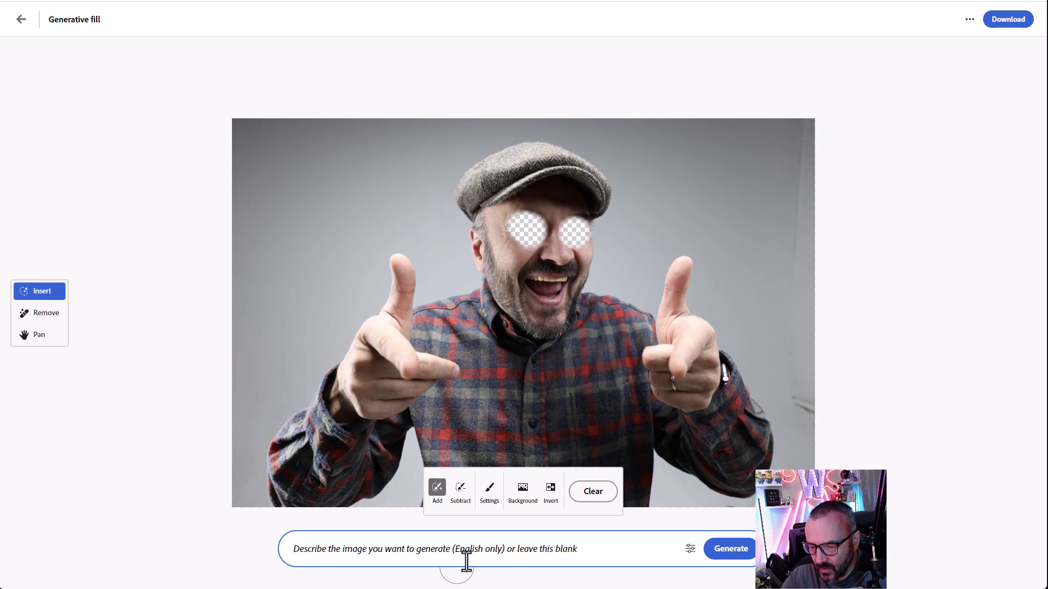
type("cyberpunk led eyes")
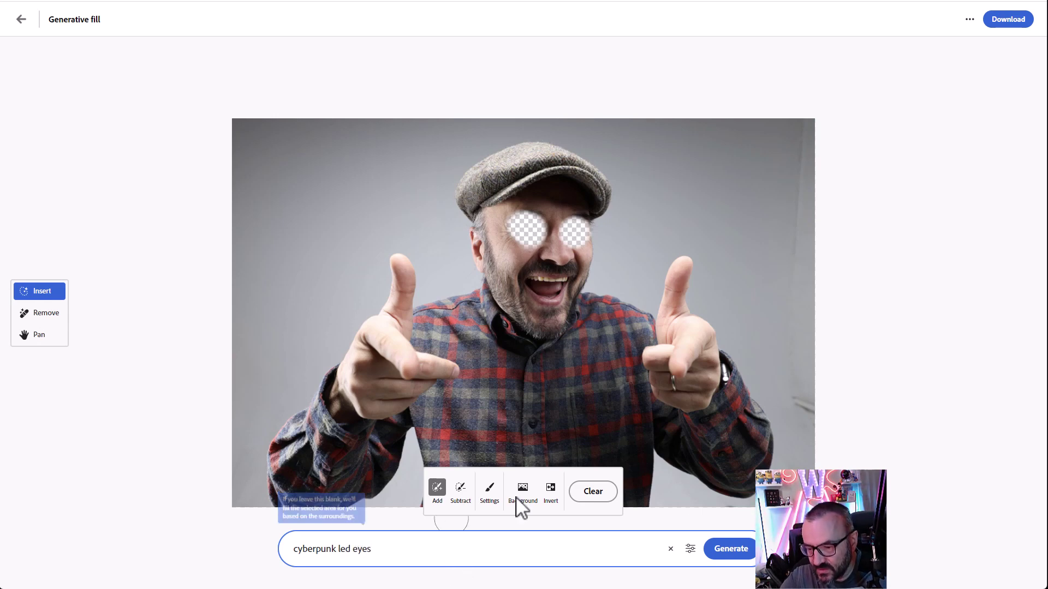
left_click(712, 551)
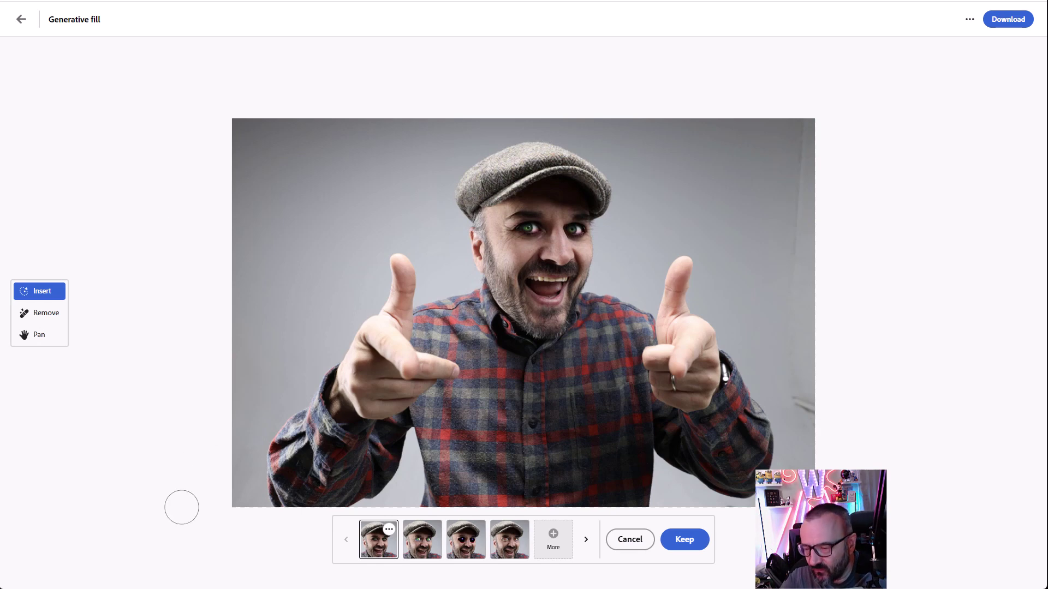
Compare the generated eye variations and keep the fourth one, with red eyes
left_click(431, 549)
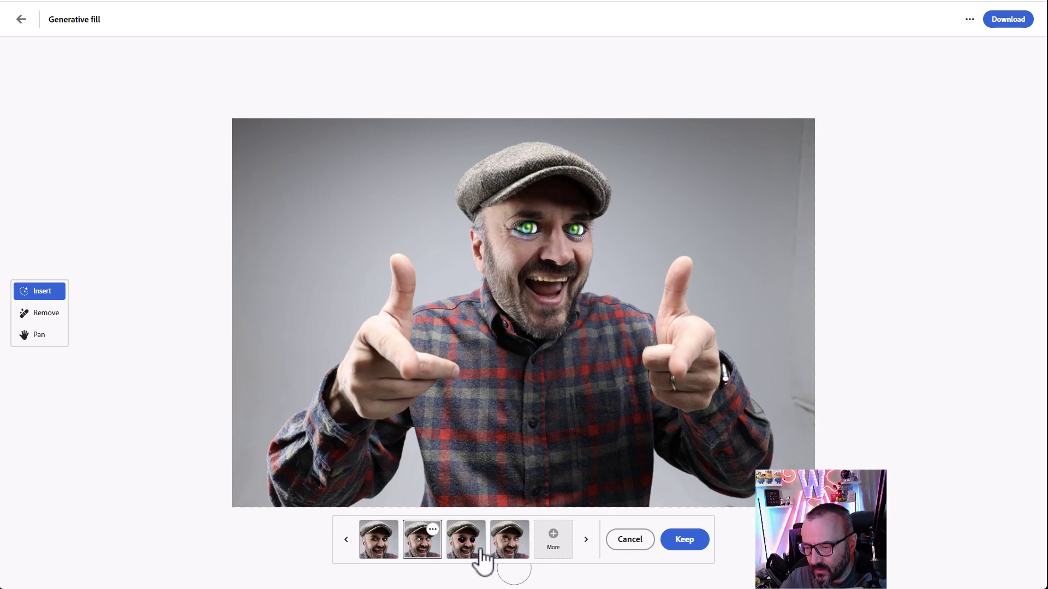
left_click(479, 558)
left_click(516, 547)
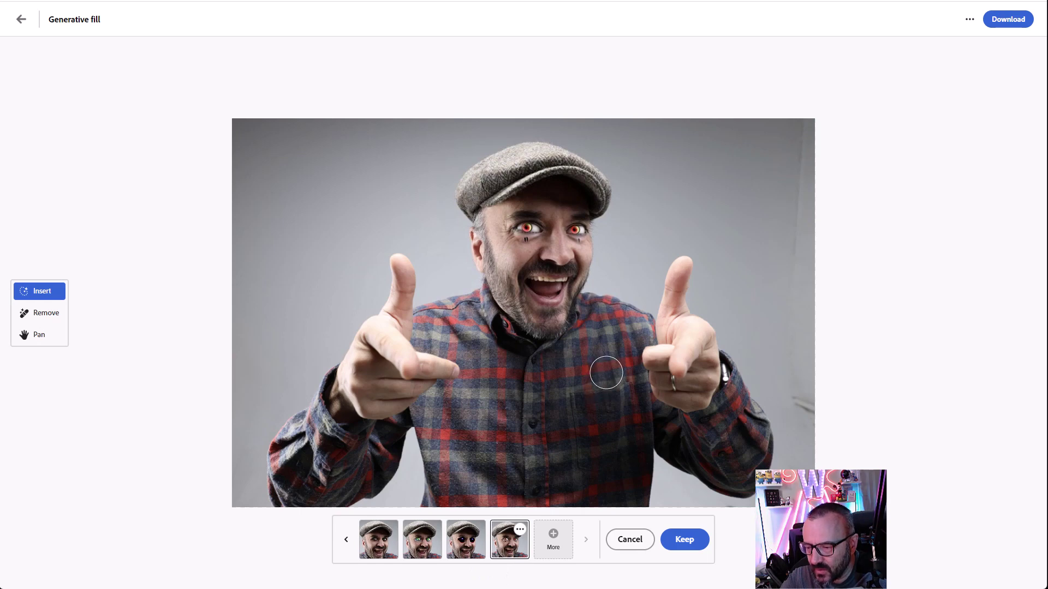
left_click(681, 549)
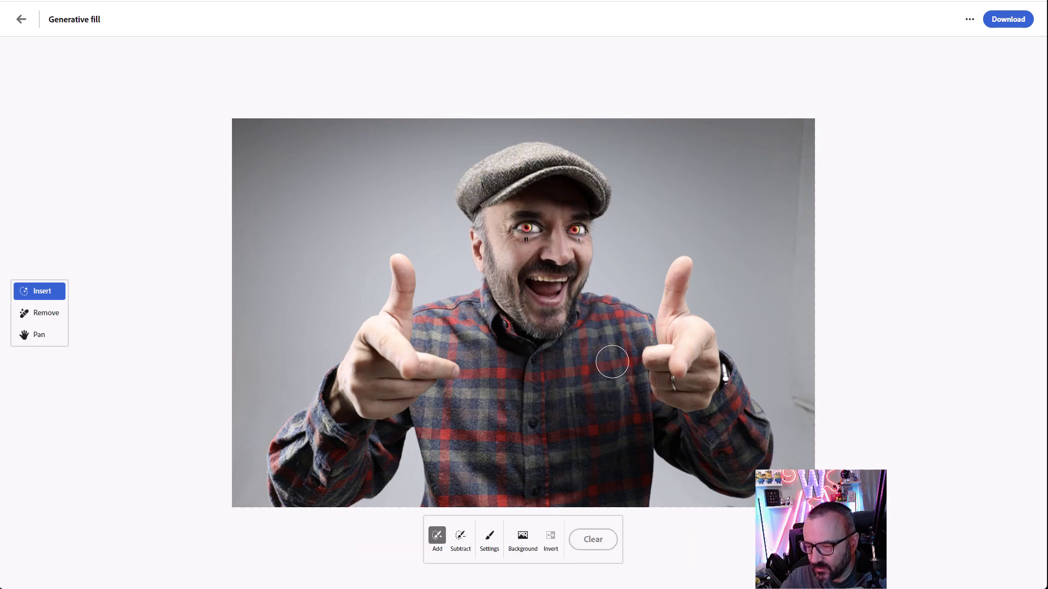
Brush over the shirt's chest pocket, generate a fill with the prompt "red rose", and keep the second variation
left_click_drag(605, 372, 576, 387)
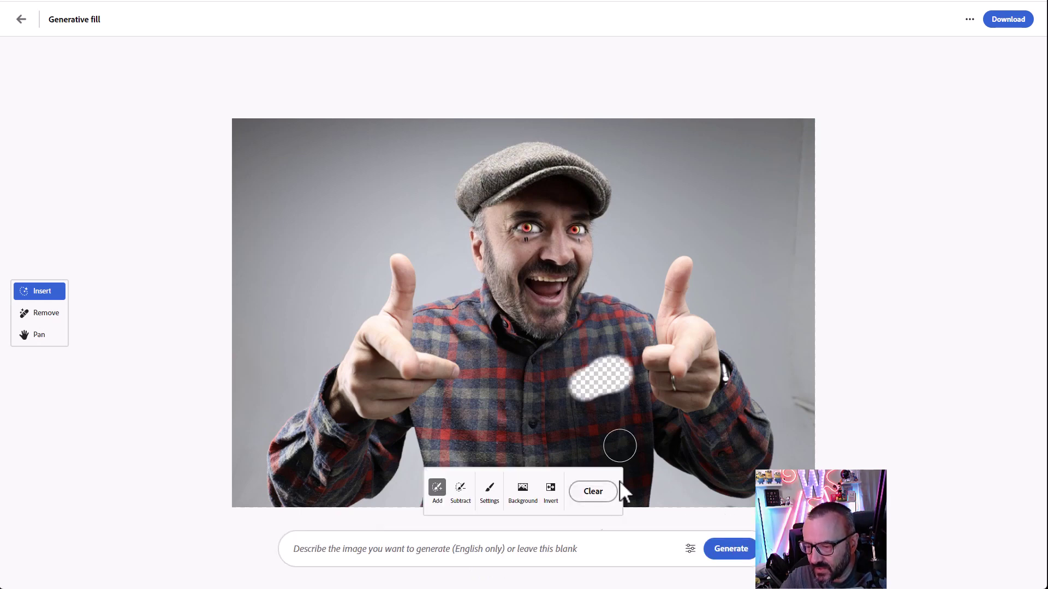
left_click(531, 548)
type("red")
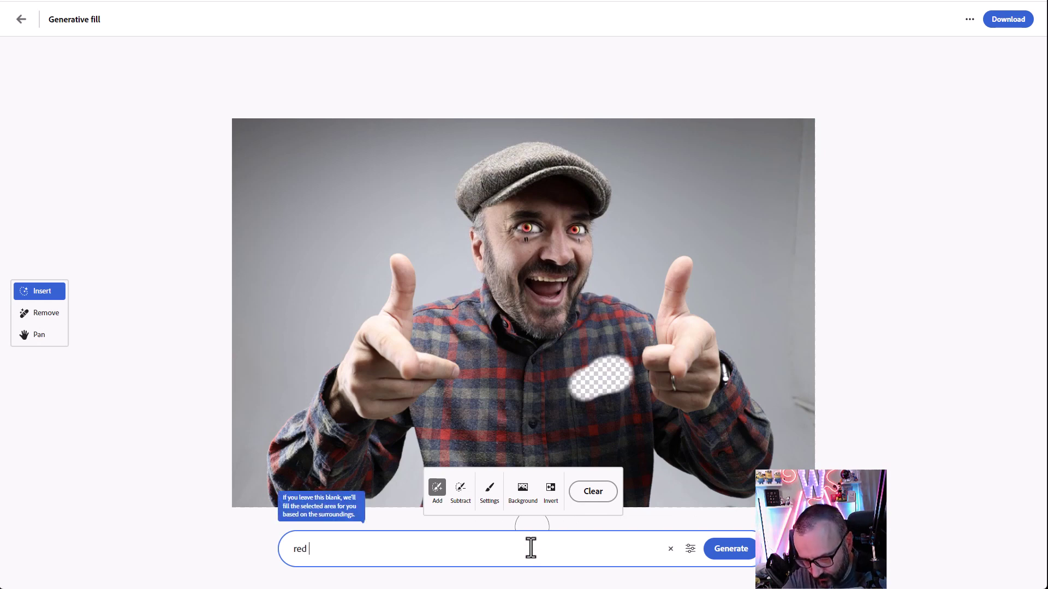
type(" rose")
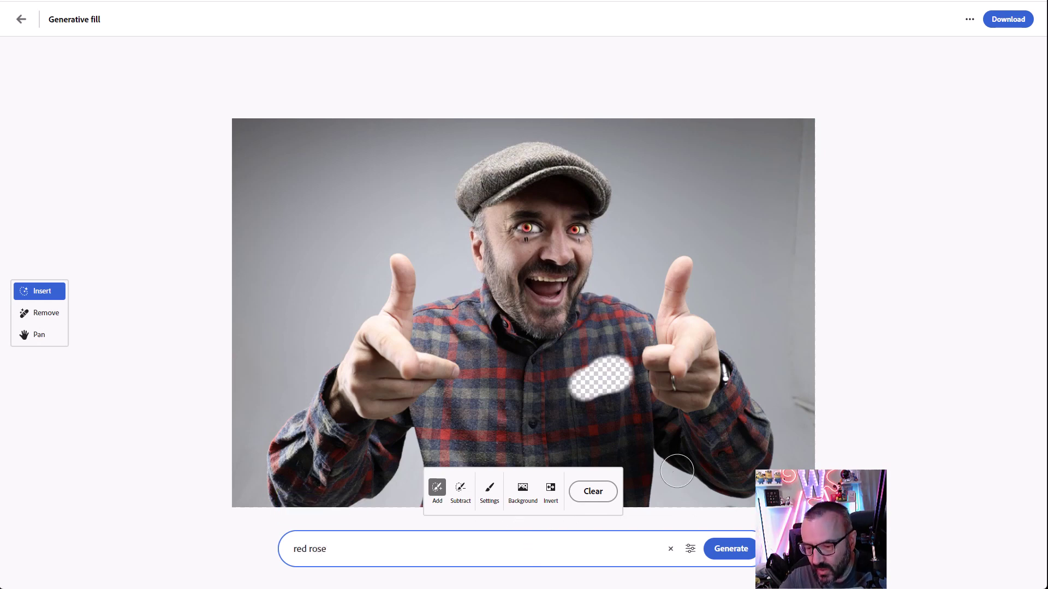
left_click(737, 550)
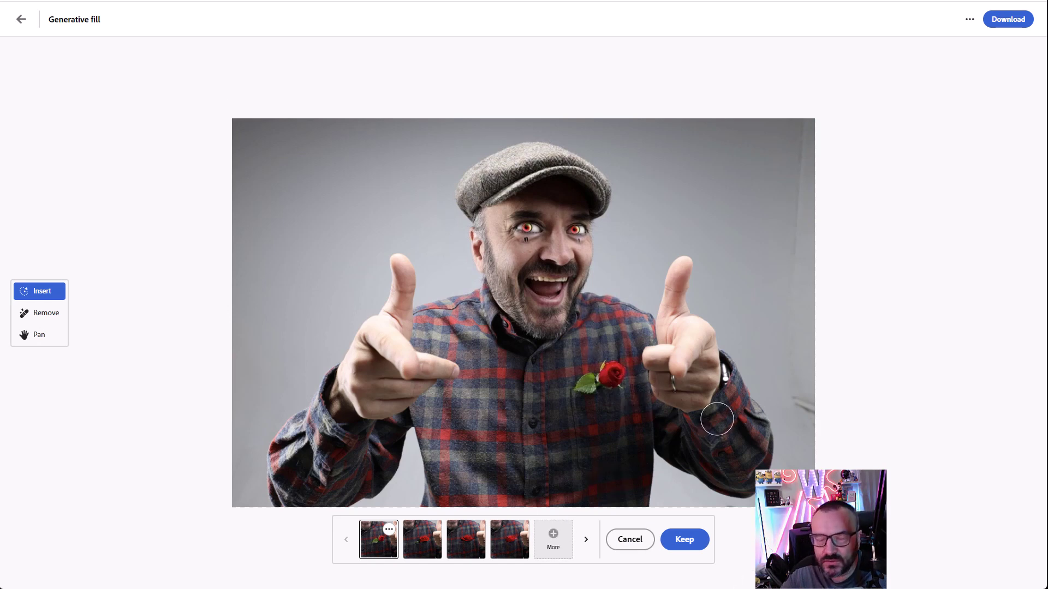
left_click(420, 550)
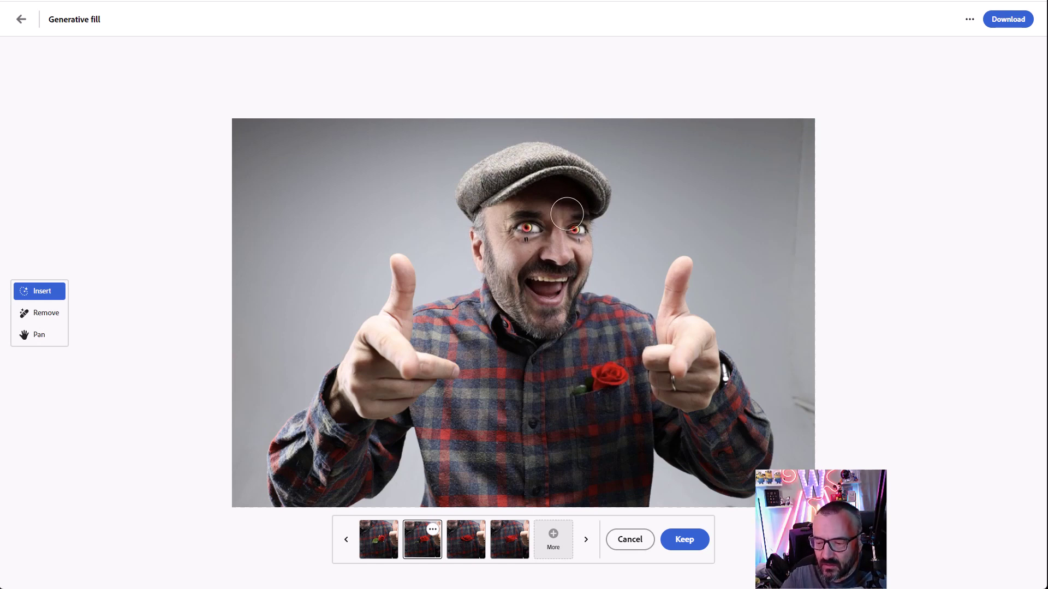
left_click(689, 543)
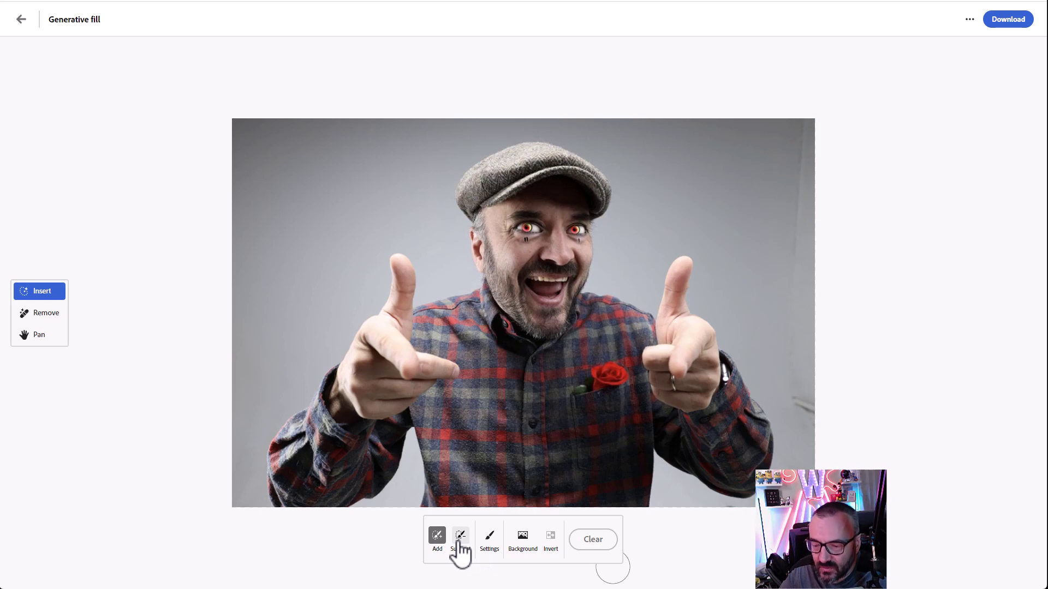
Remove the gray background behind the man and generate a replacement with the prompt "cyberpunk city"
left_click(490, 541)
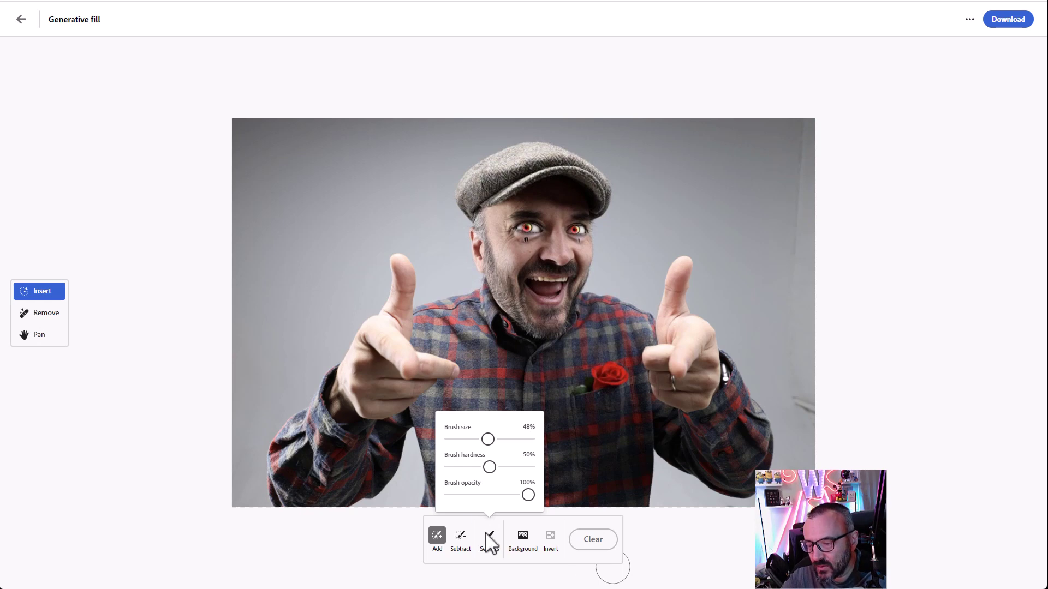
left_click(521, 543)
left_click(521, 543)
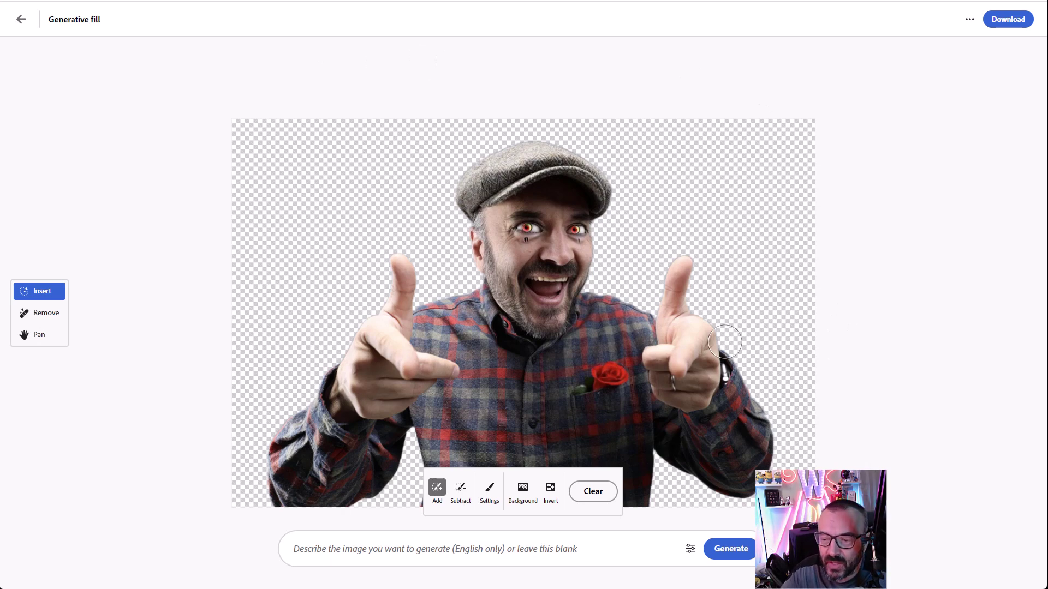
left_click(458, 539)
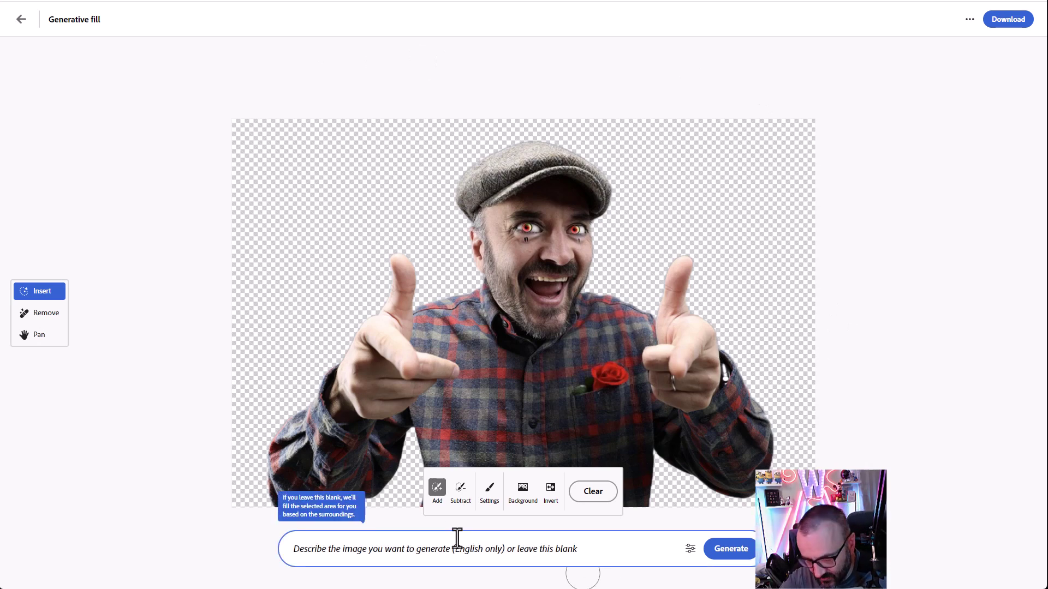
type("cyberpunk")
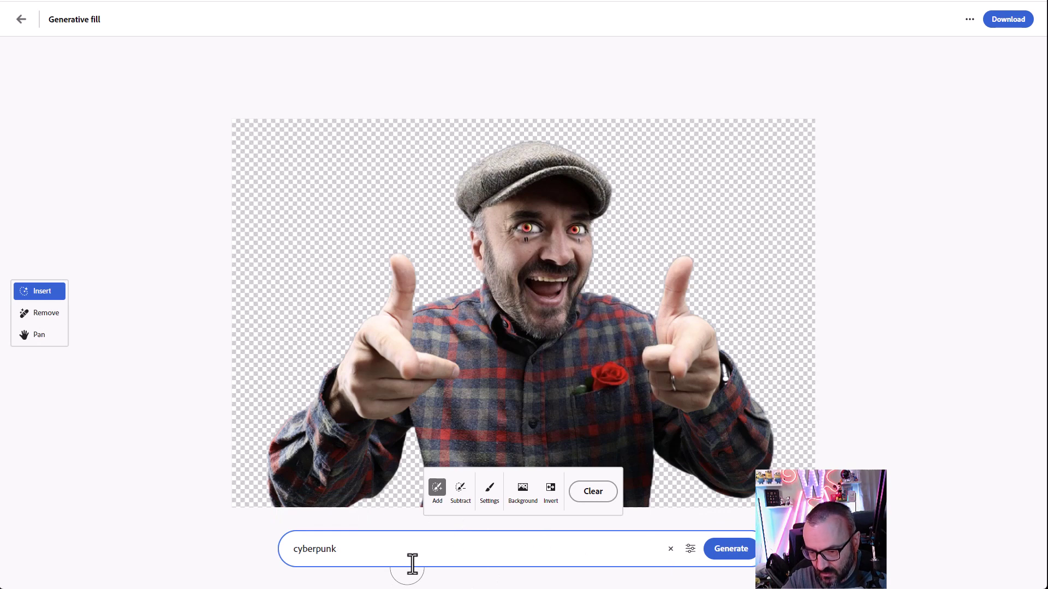
type("y")
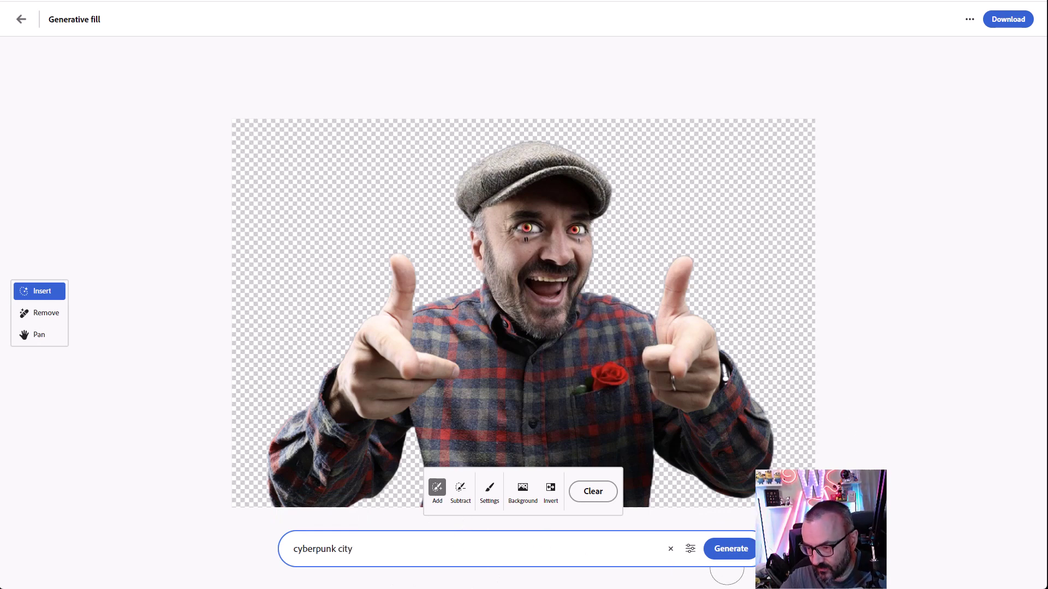
left_click(730, 549)
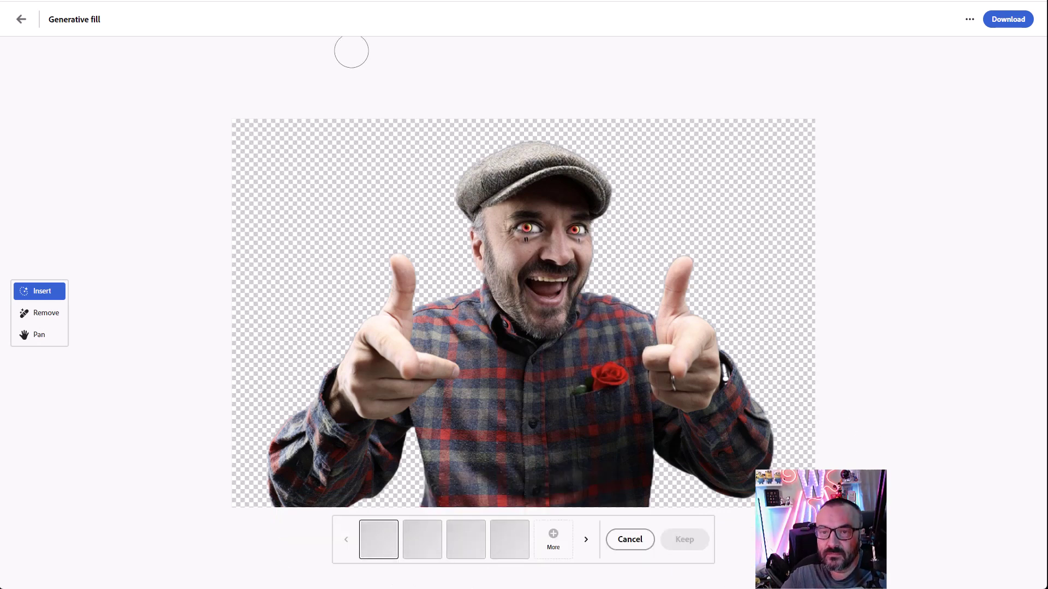
Compare the generated city backgrounds and keep the fourth variation, with the dark sky and tall blue-lit tower
left_click(435, 553)
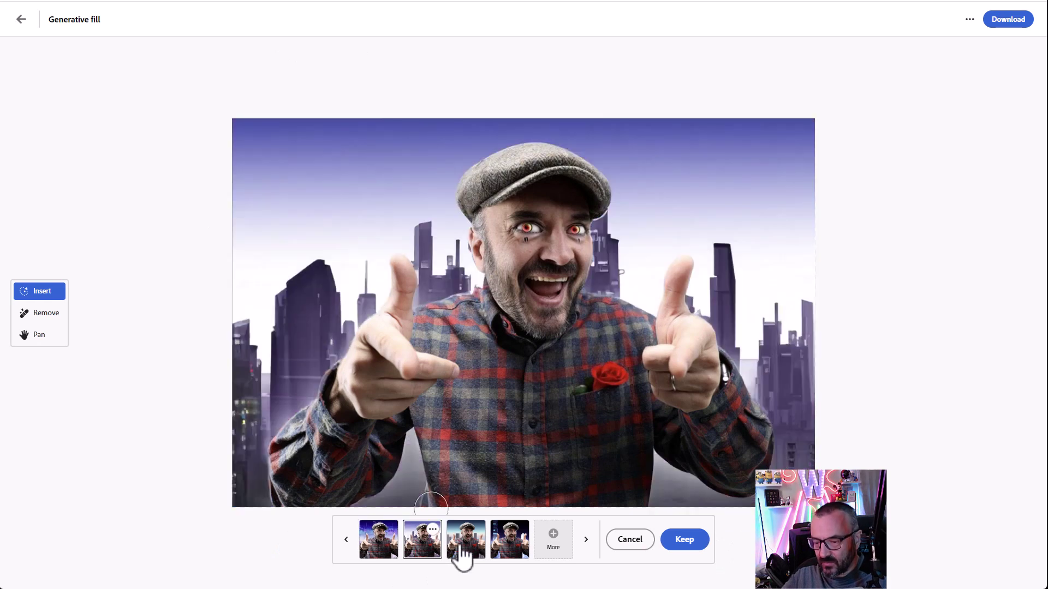
left_click(461, 554)
left_click(506, 554)
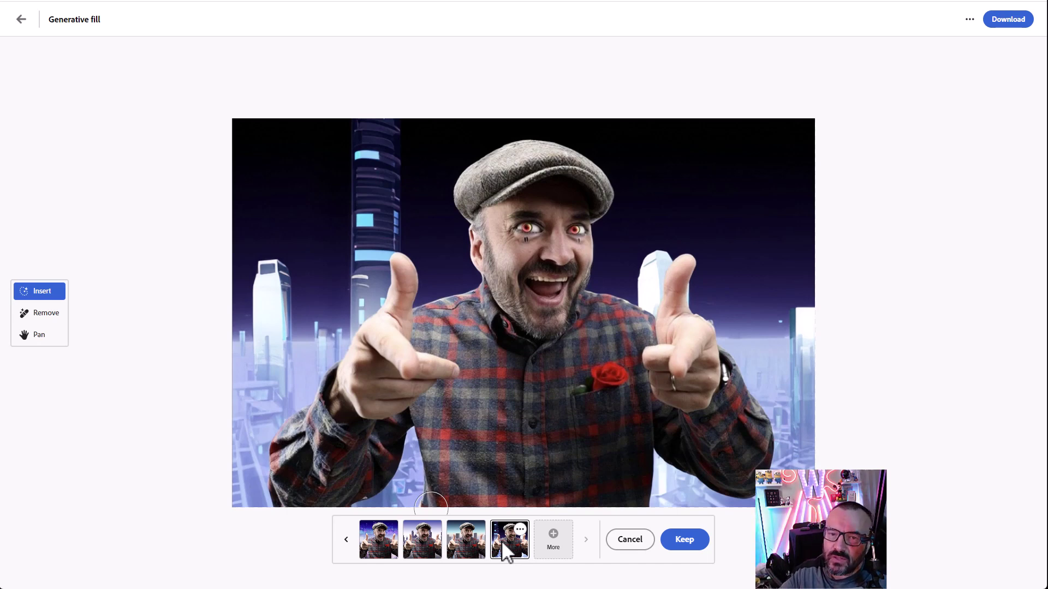
key("Return")
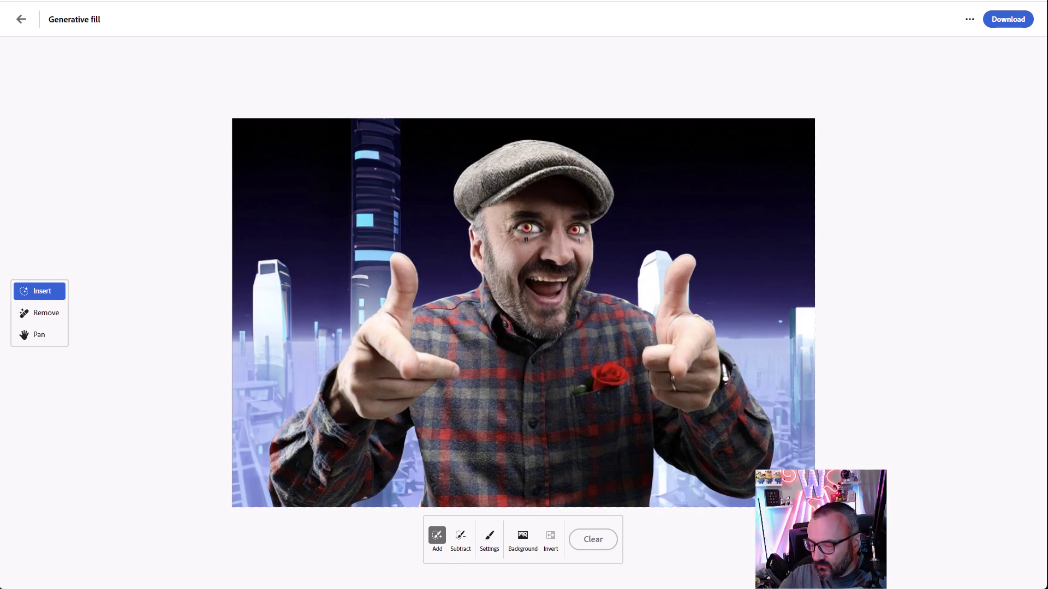
Bring up Creative Cloud Desktop, move its window aside, and return from Generative fill to the Firefly home page
key("alt+Tab")
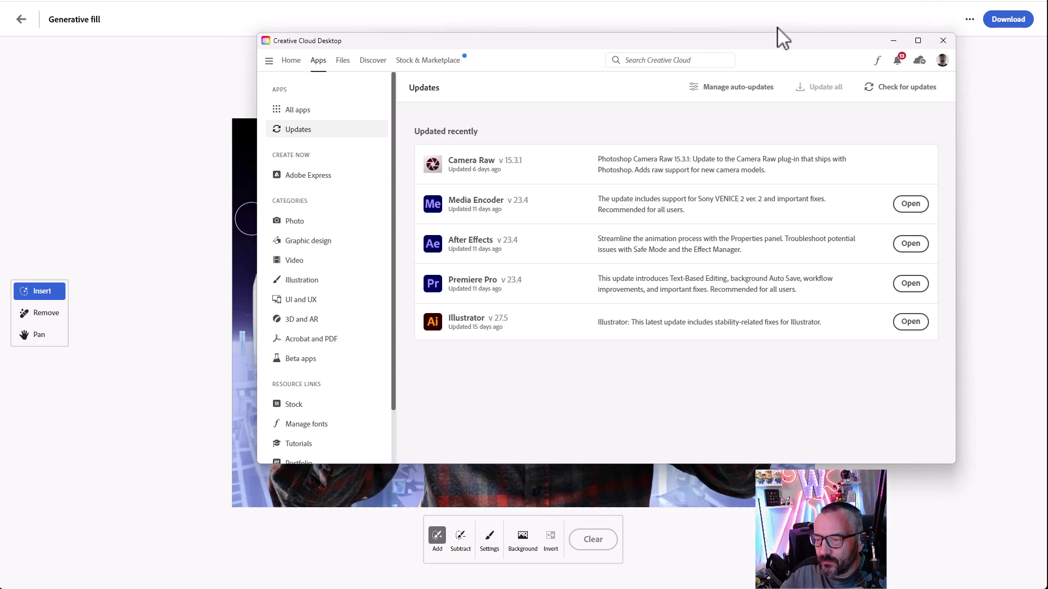
left_click_drag(774, 46, 1047, 150)
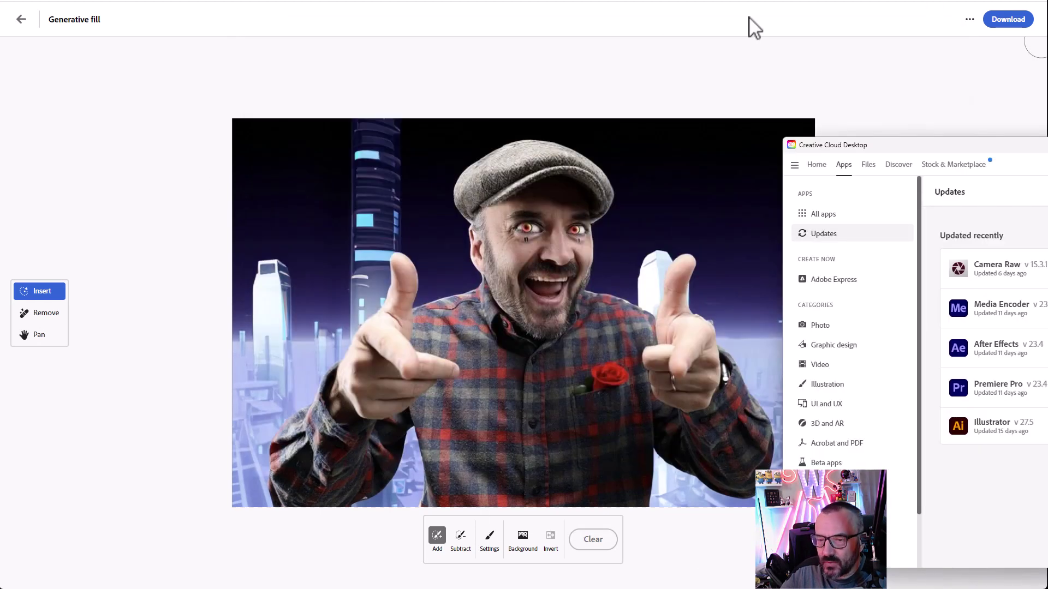
left_click(22, 22)
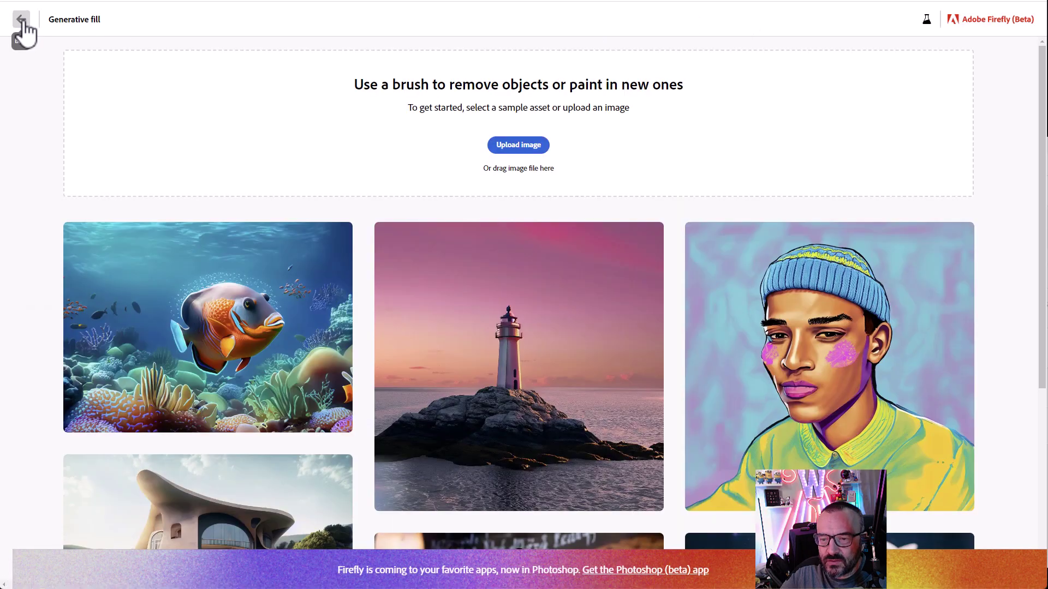
left_click(22, 23)
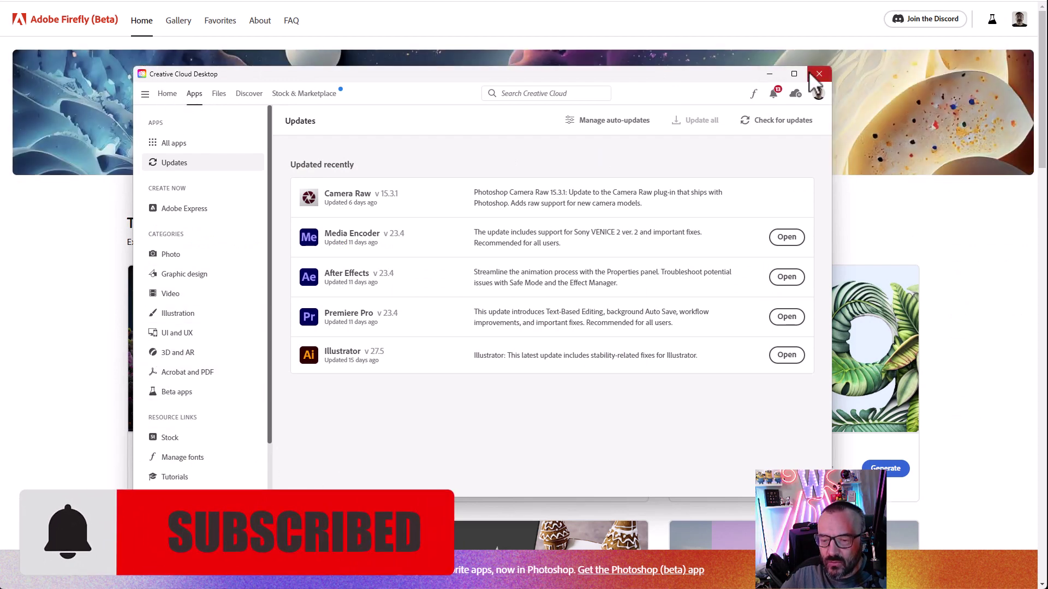
Find Photoshop (Beta) among the beta apps in Creative Cloud Desktop and install it
left_click(189, 394)
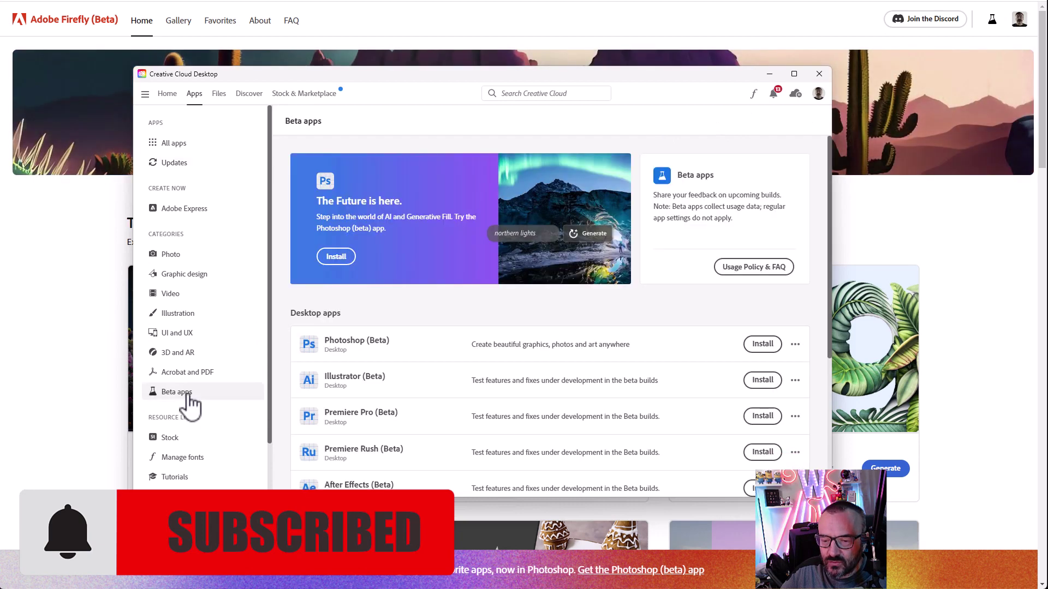
scroll(380, 315, "down", 1)
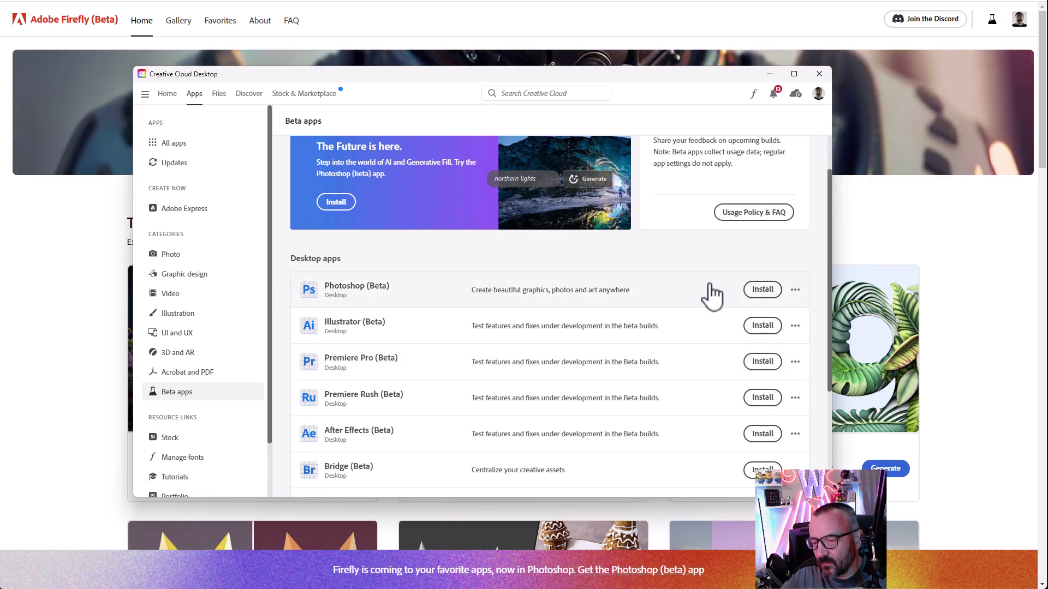
left_click(775, 290)
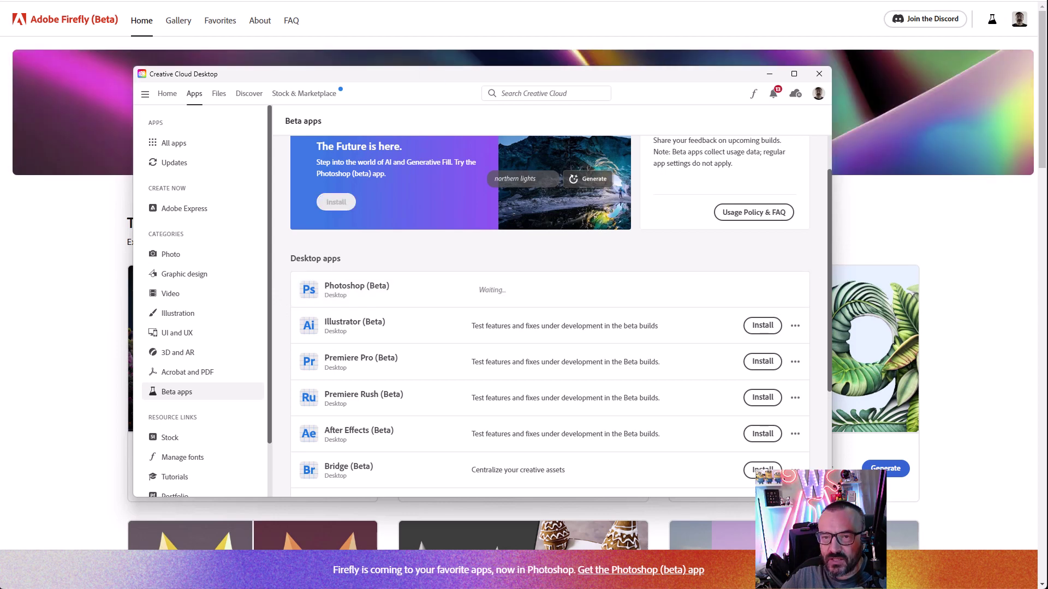
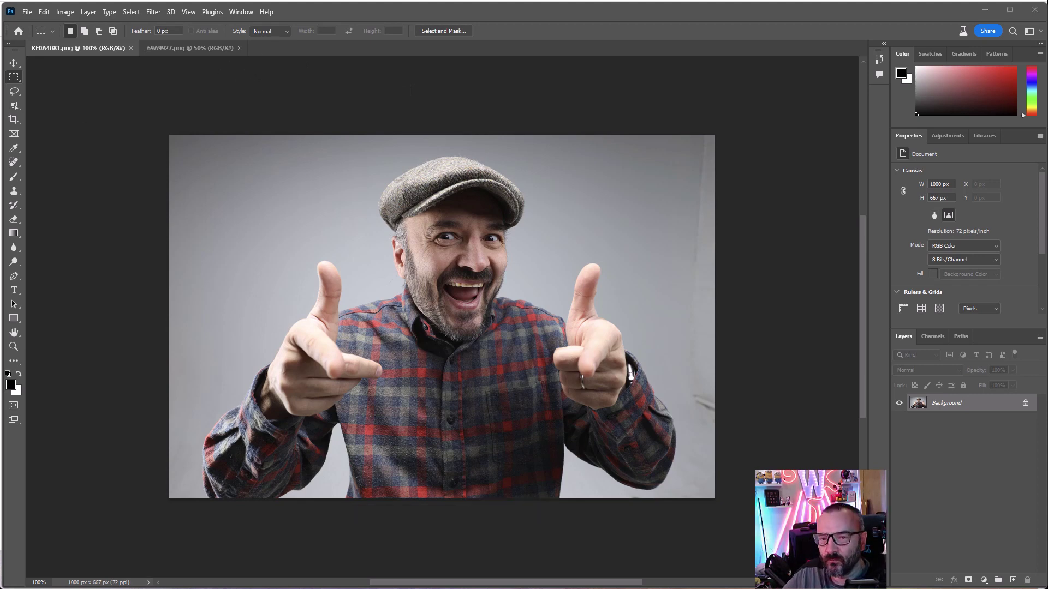
In Photoshop, mask out the background of the flat-cap portrait KF0A4081.png and disable the layer mask
left_click(821, 434)
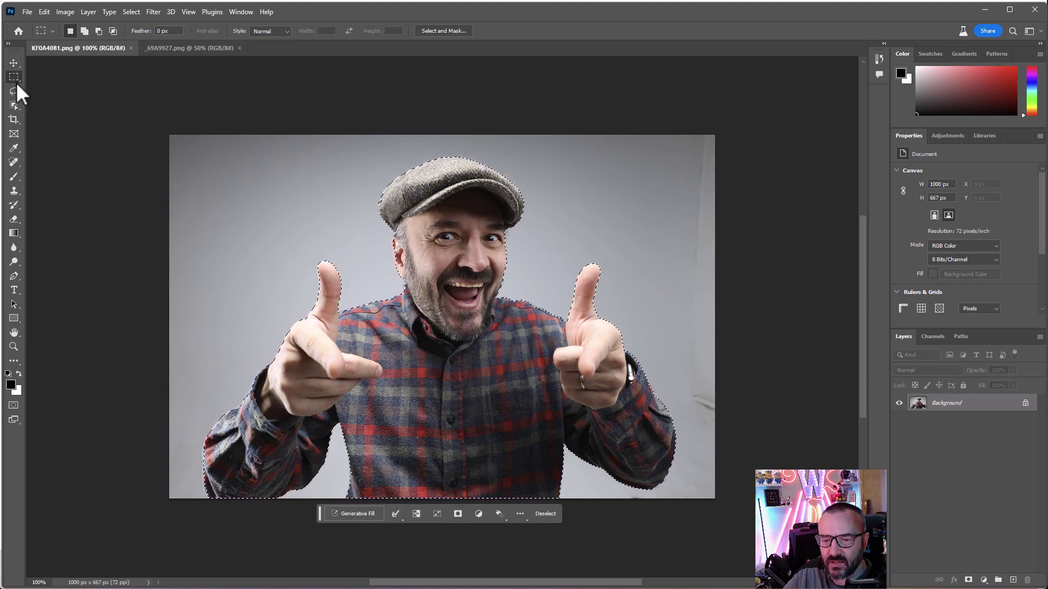
key("ctrl+d")
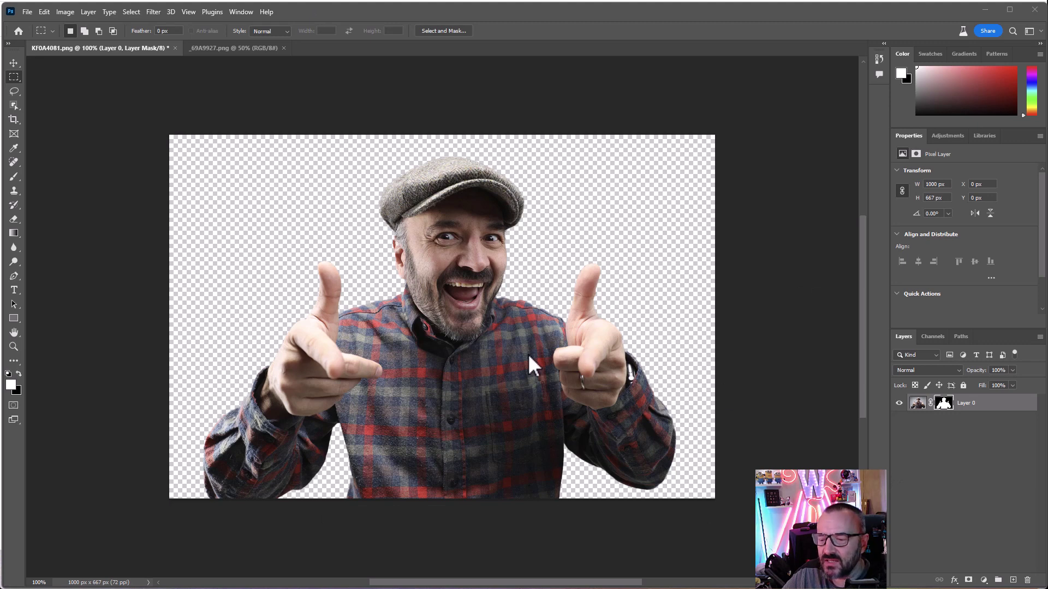
left_click(943, 402)
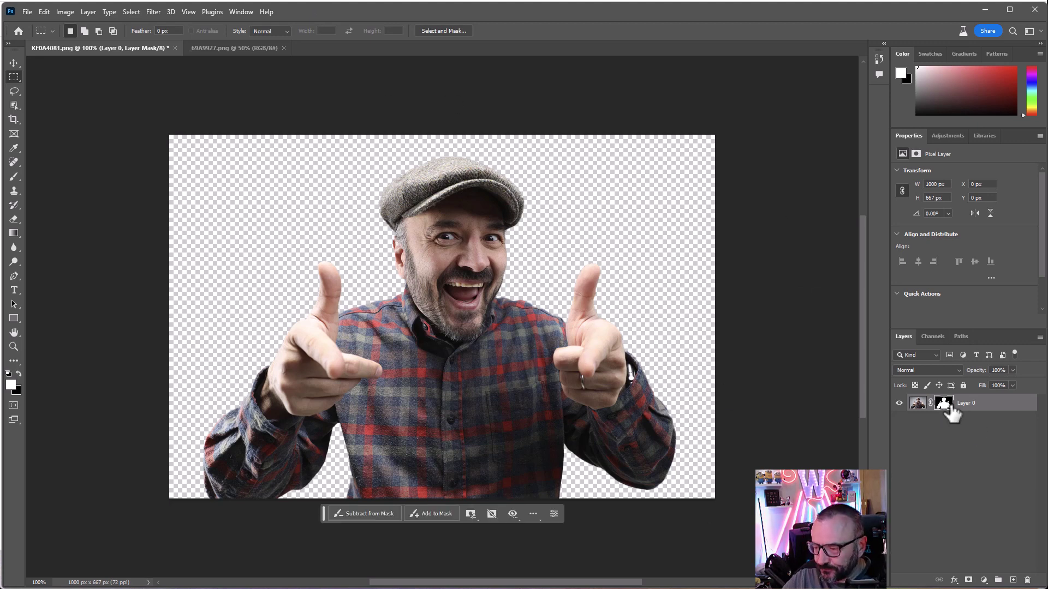
left_click(948, 407, "shift")
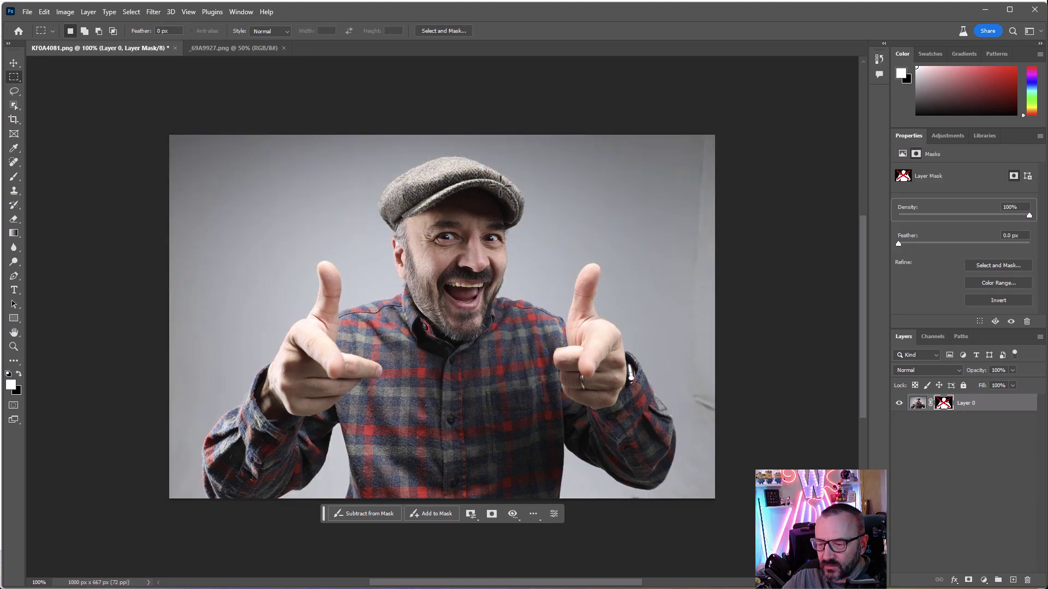
Switch to the _69A9927.png document, try Select subject on the seated man, and clear the selection
left_click(217, 50)
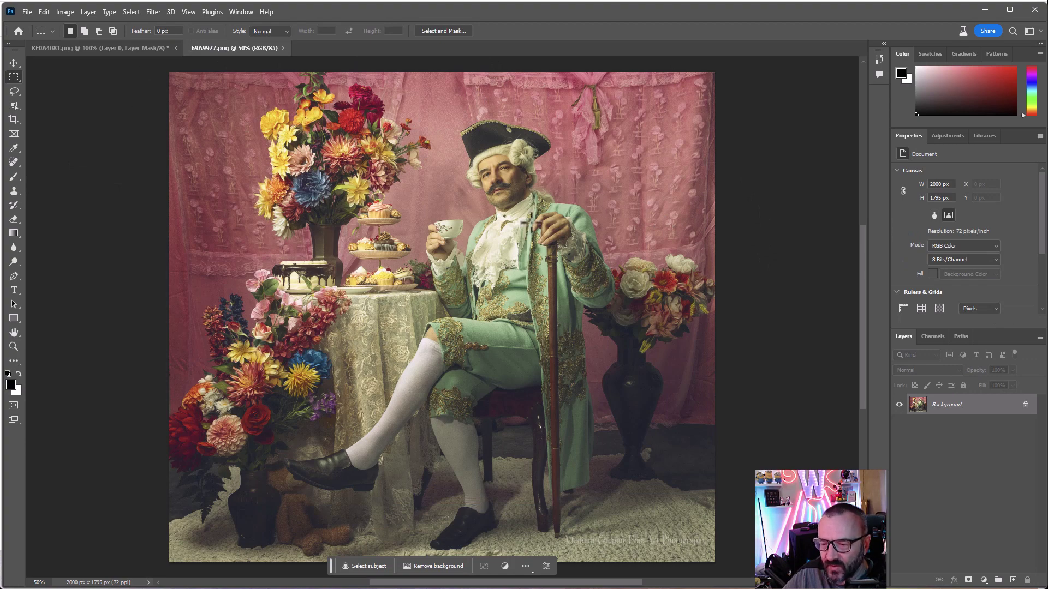
left_click(352, 566)
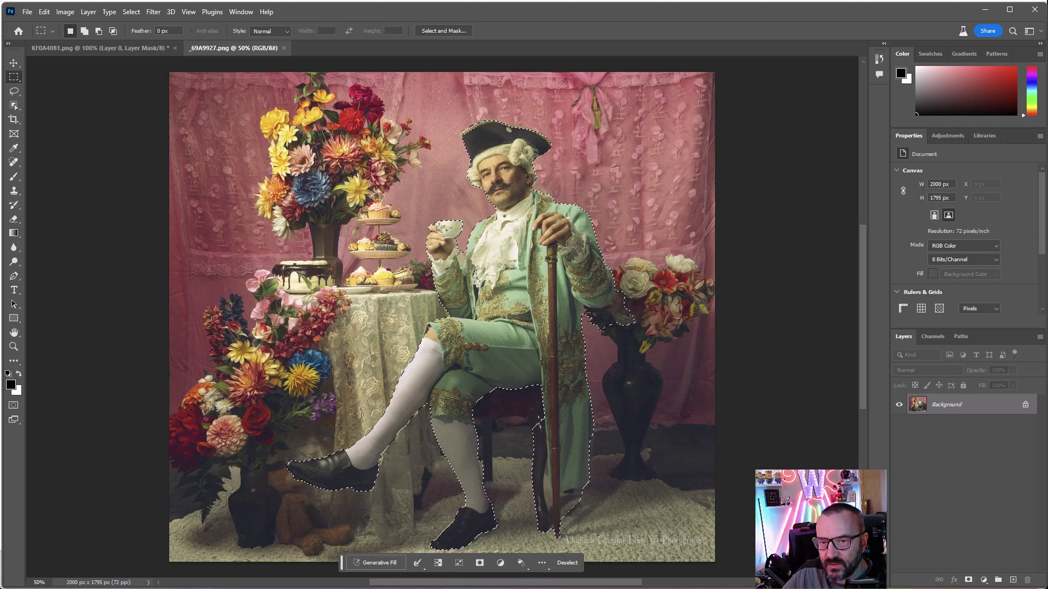
key("ctrl+d")
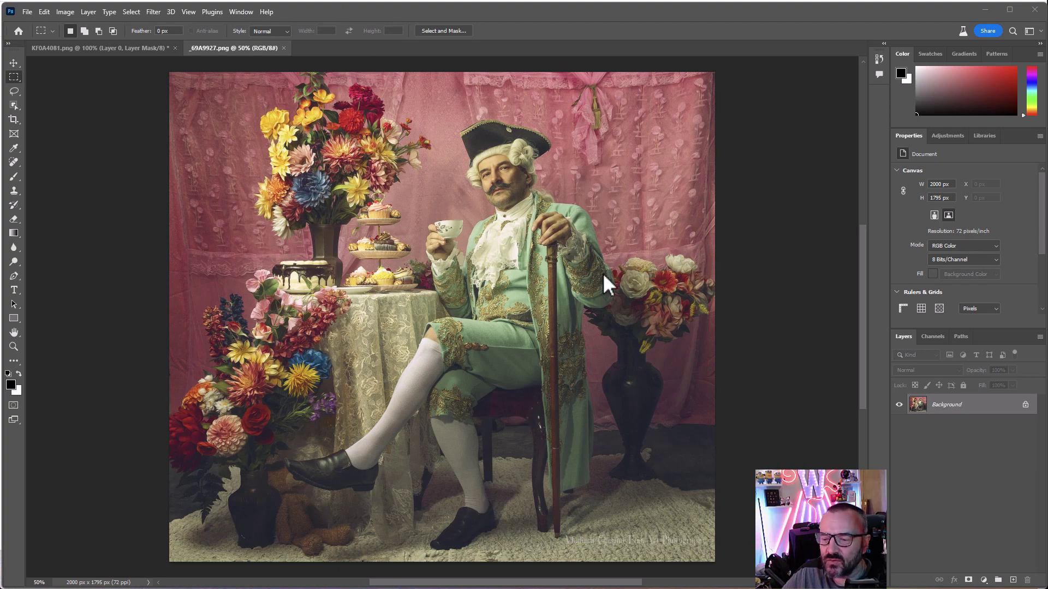
key("ctrl+shift+d")
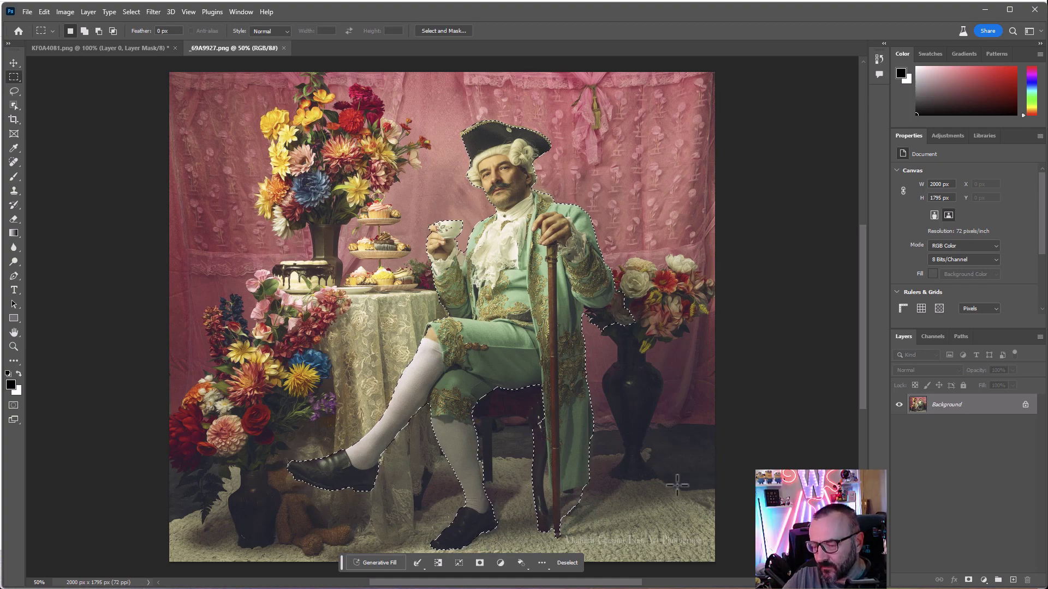
left_click(124, 87)
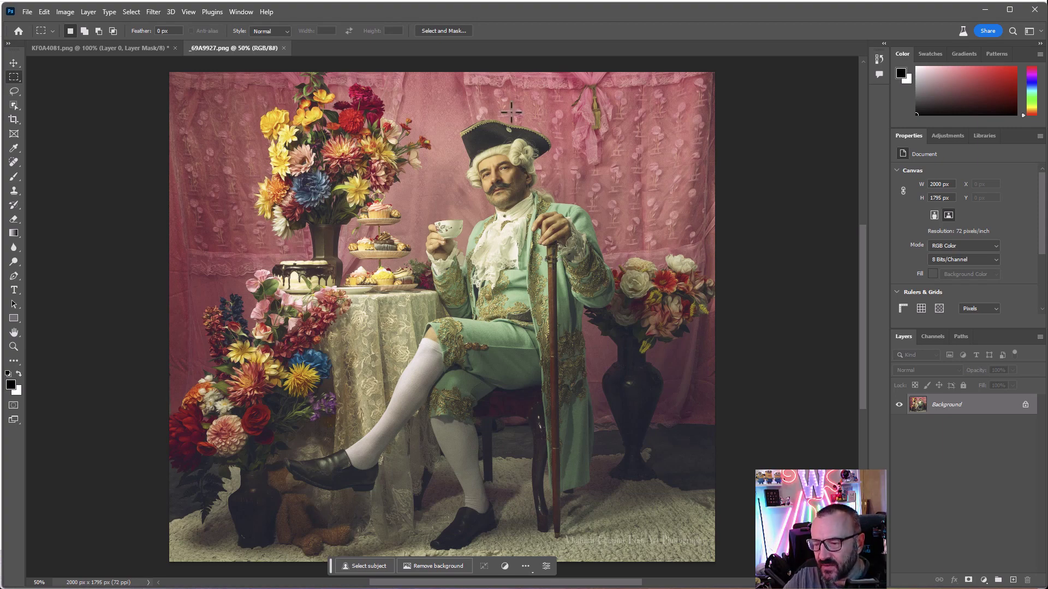
Draw a freehand Lasso selection around the gold ornament on the seated man's white cravat
left_click(14, 92)
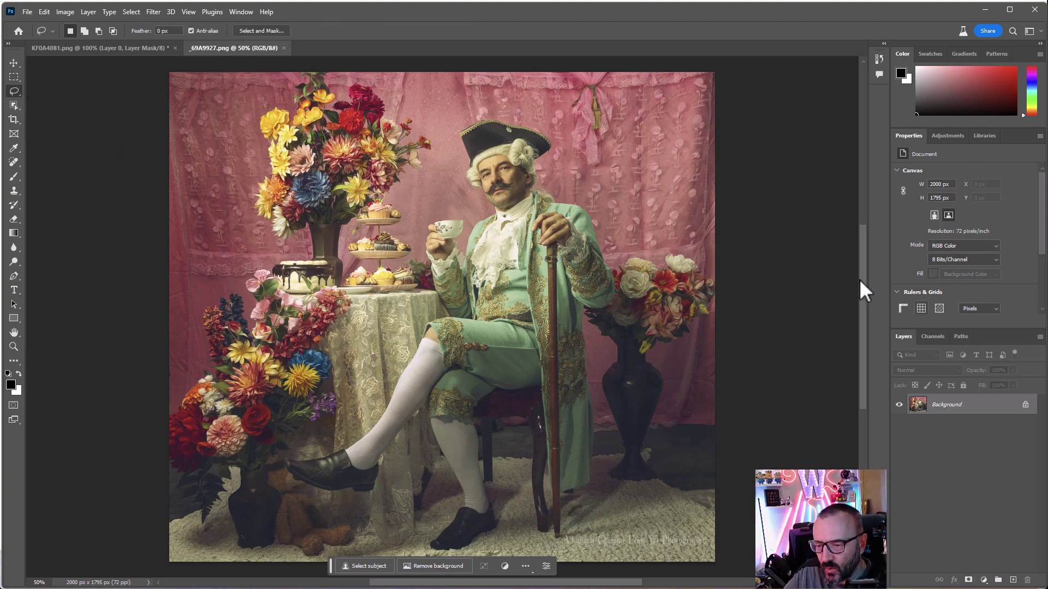
scroll(512, 223, "up", 5)
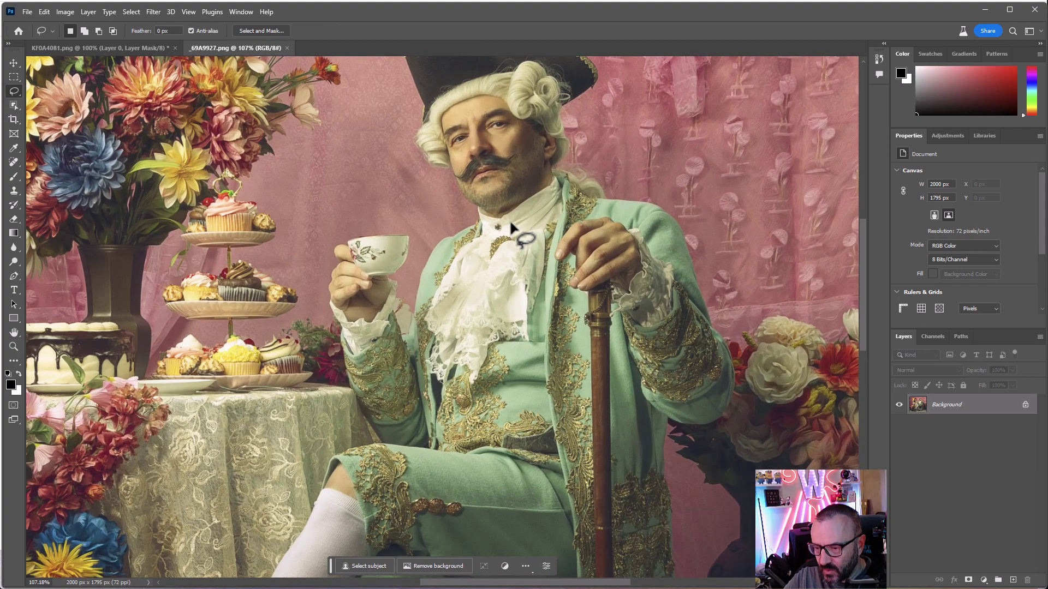
scroll(512, 225, "up", 5)
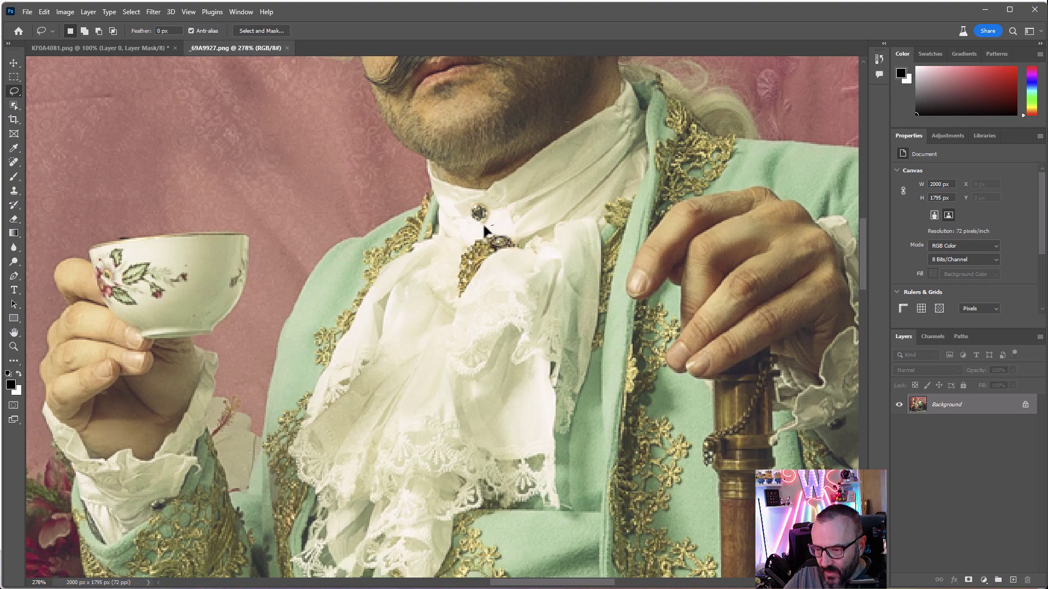
mouse_move(485, 229)
left_mouse_down()
mouse_move(442, 252)
mouse_move(458, 321)
mouse_move(504, 303)
mouse_move(531, 269)
mouse_move(533, 241)
mouse_move(508, 208)
mouse_move(485, 229)
left_mouse_up()
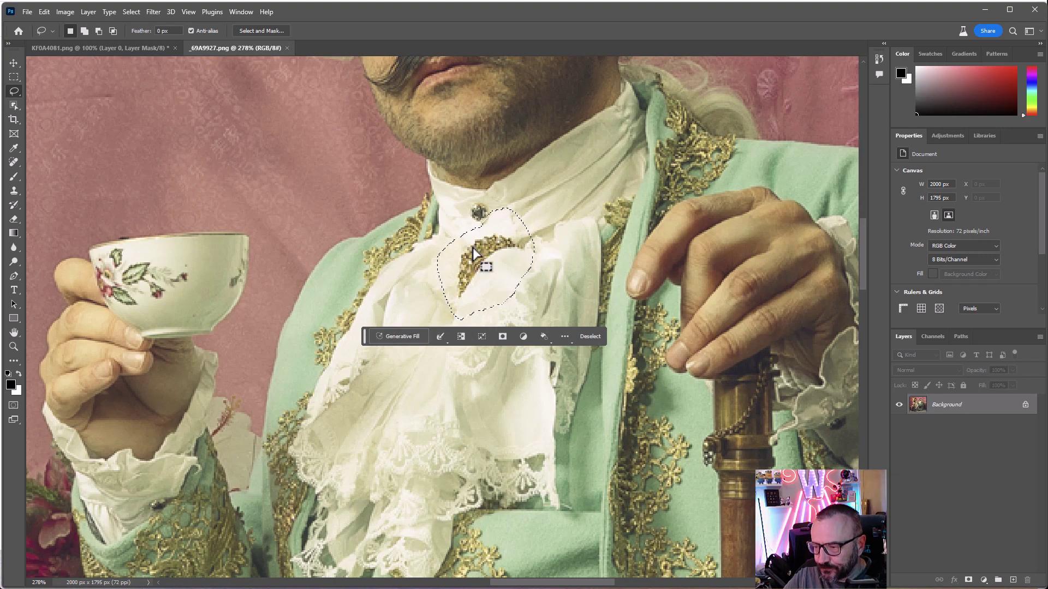
Accept the generative AI guidelines and run Generative Fill on the cravat ornament selection with the prompt "Golden rococo broush"
left_click(410, 339)
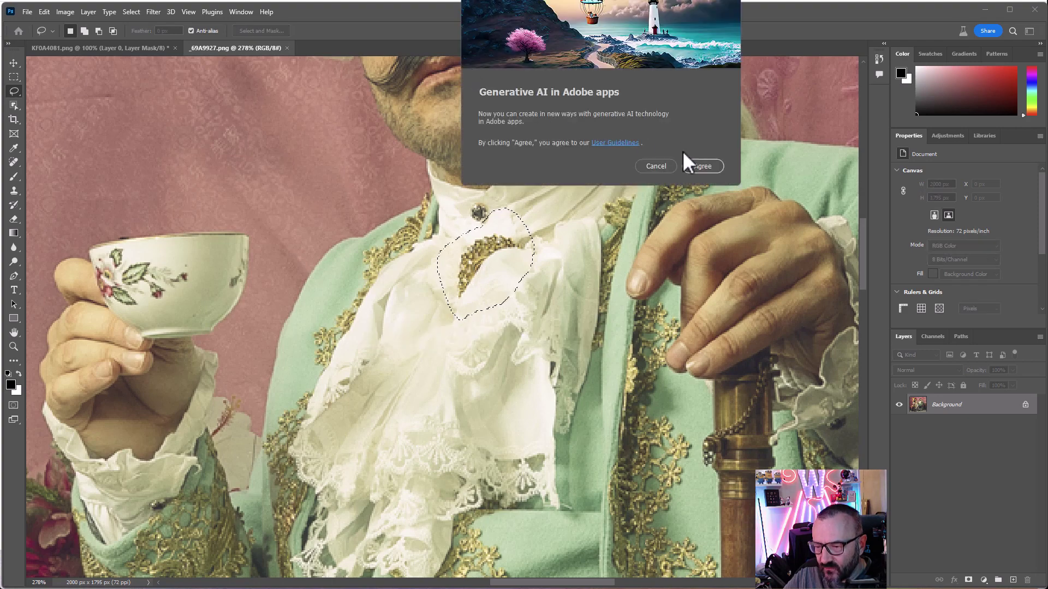
left_click(702, 164)
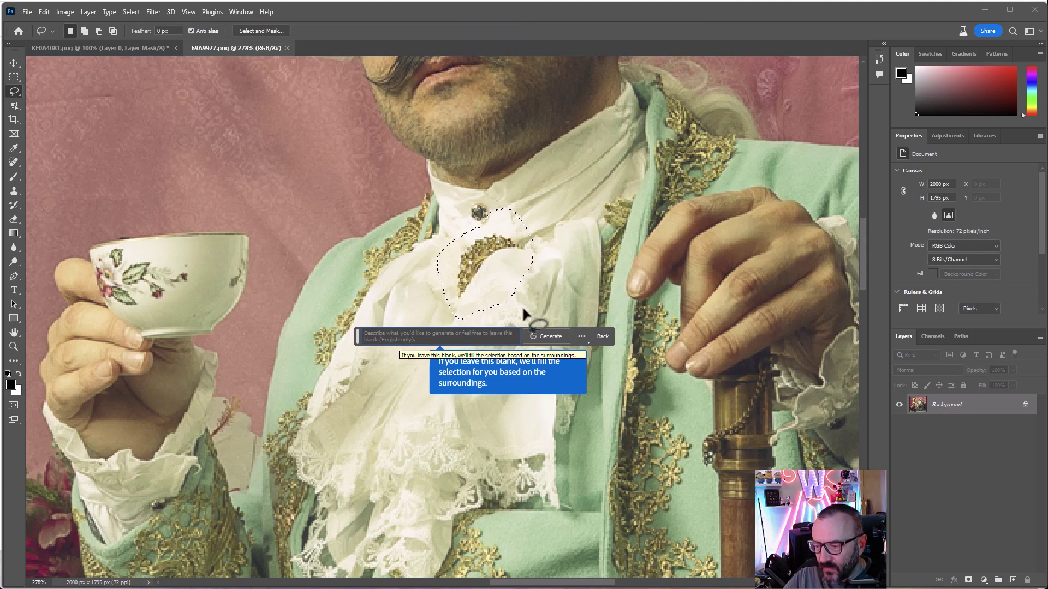
left_click_drag(461, 337, 336, 328)
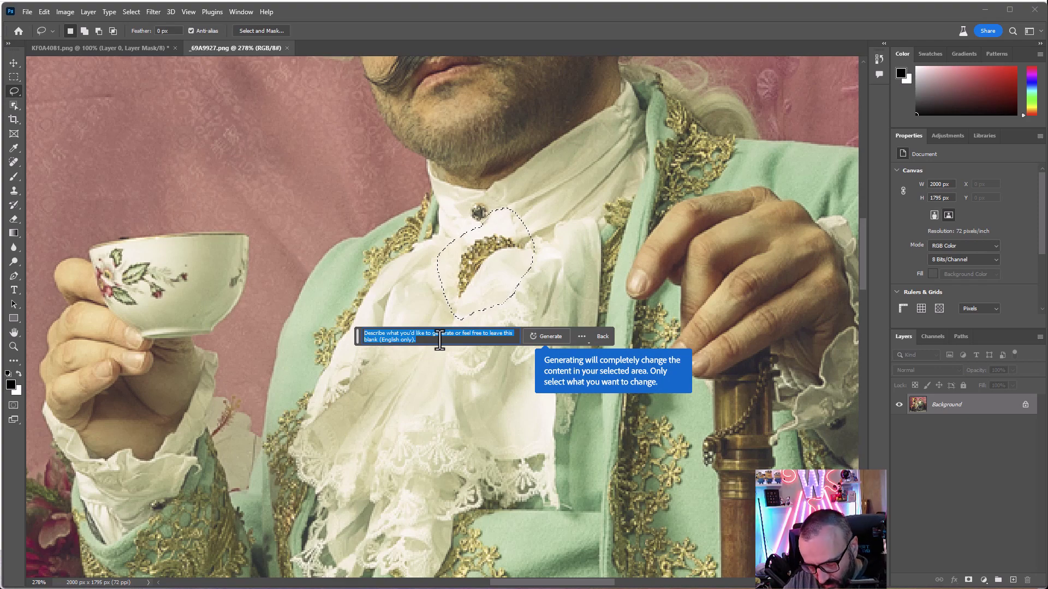
type("Golden ")
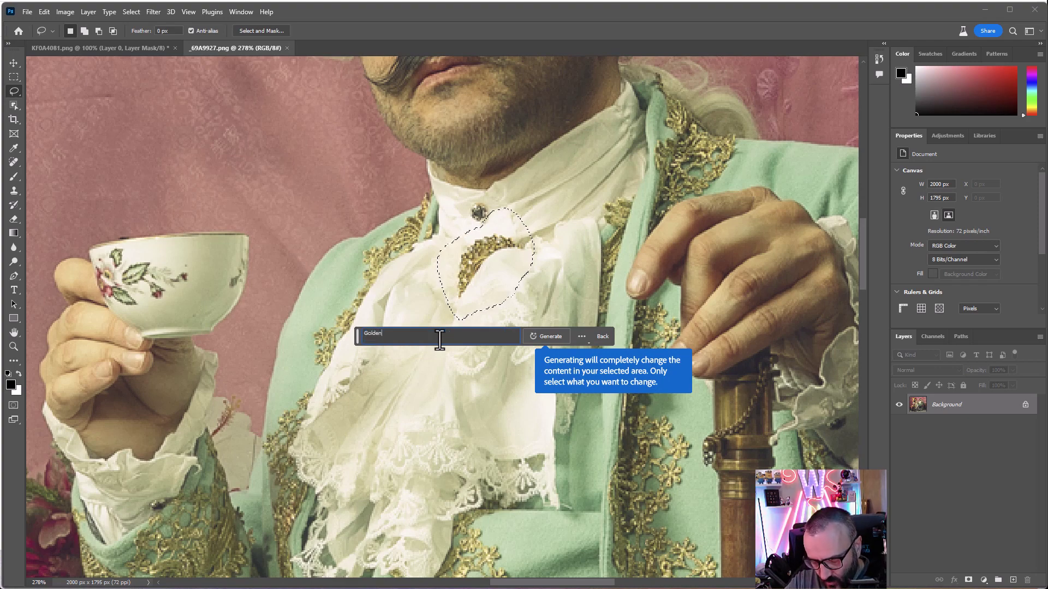
type("rococo bro")
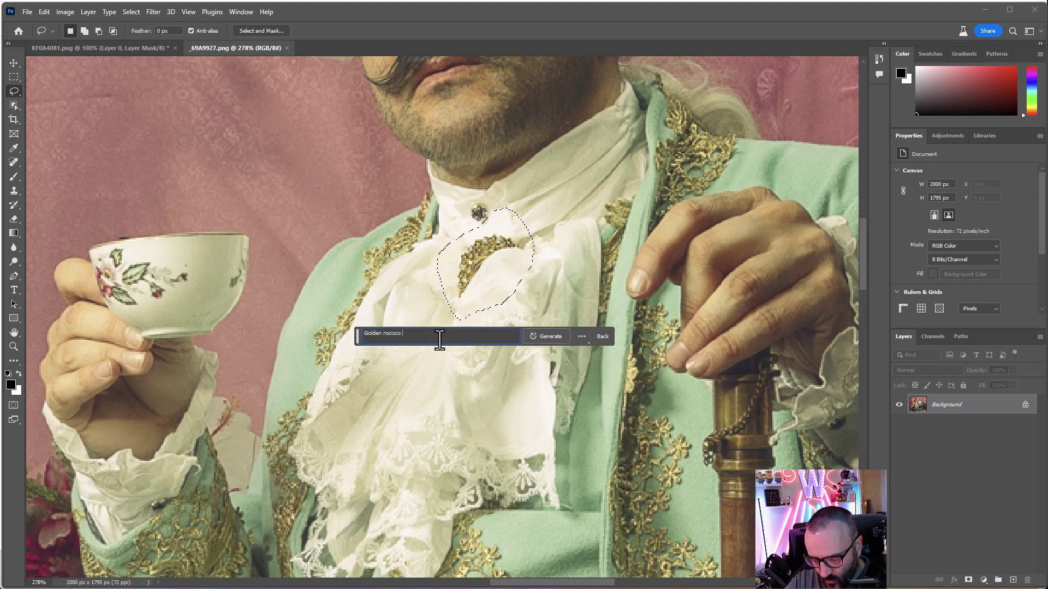
type("ush")
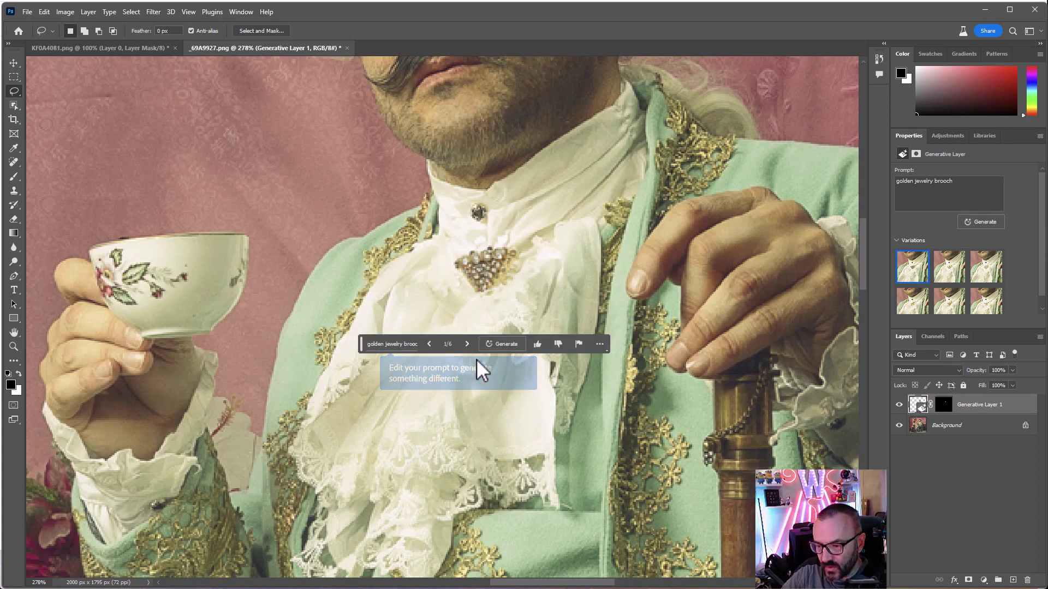
Cycle through all six generated brooch variations and return to the first "golden jewelry brooch" result
left_click(466, 345)
left_click(466, 345)
left_click(466, 345)
left_click(466, 345)
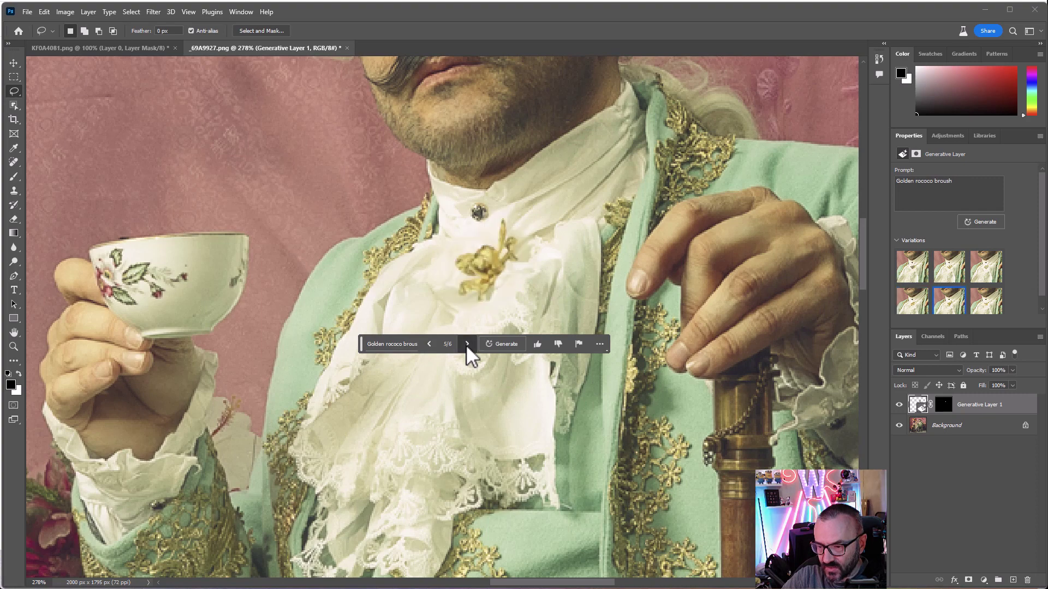
left_click(466, 345)
left_click(466, 345)
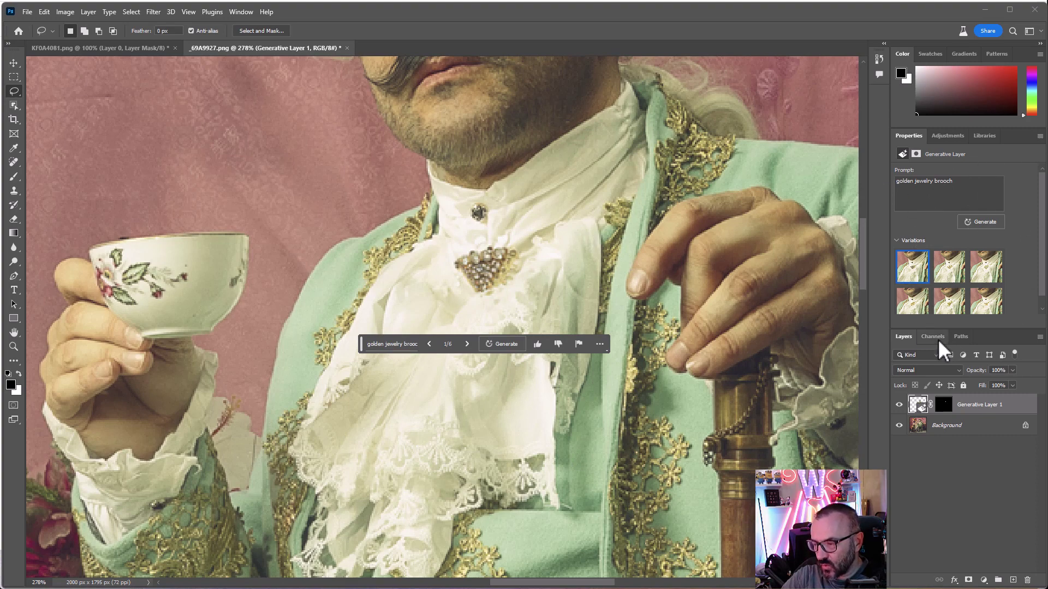
Enlarge the Properties area and compare the generative layer's prompt and variation settings with its mask settings
left_click_drag(997, 325, 997, 414)
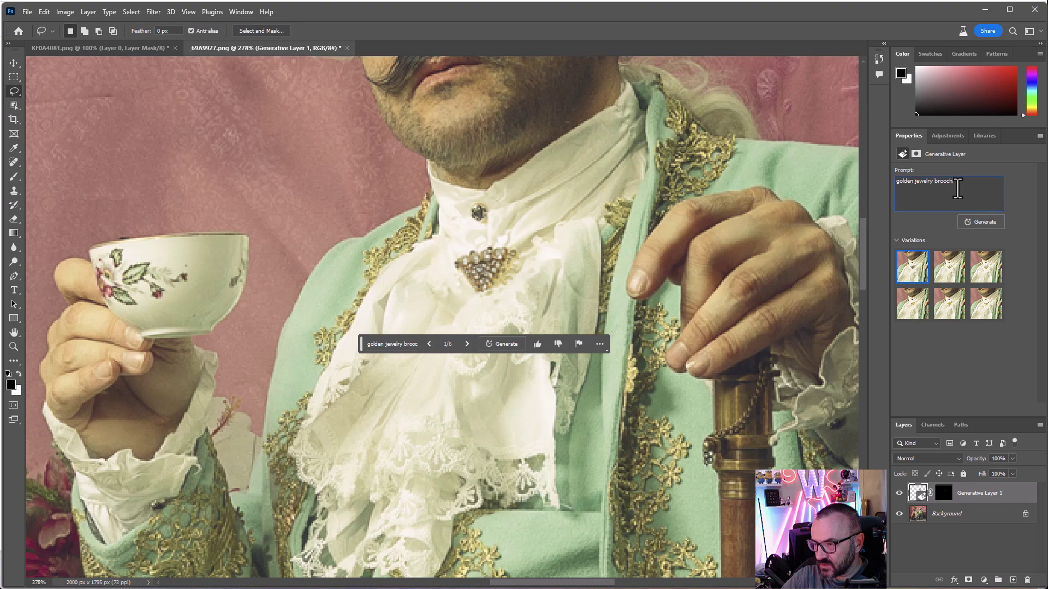
left_click(916, 154)
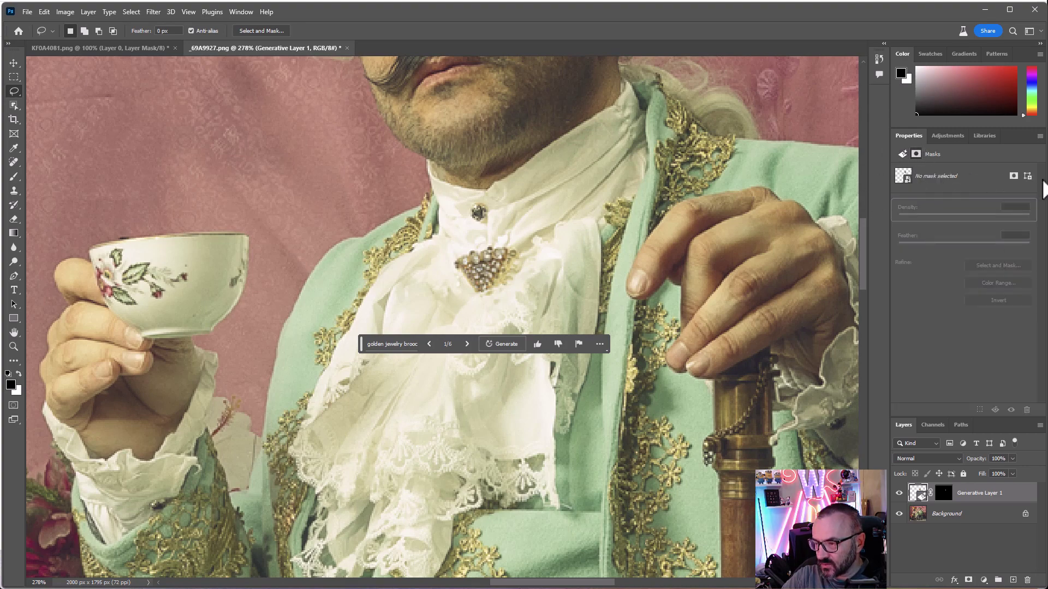
left_click(903, 155)
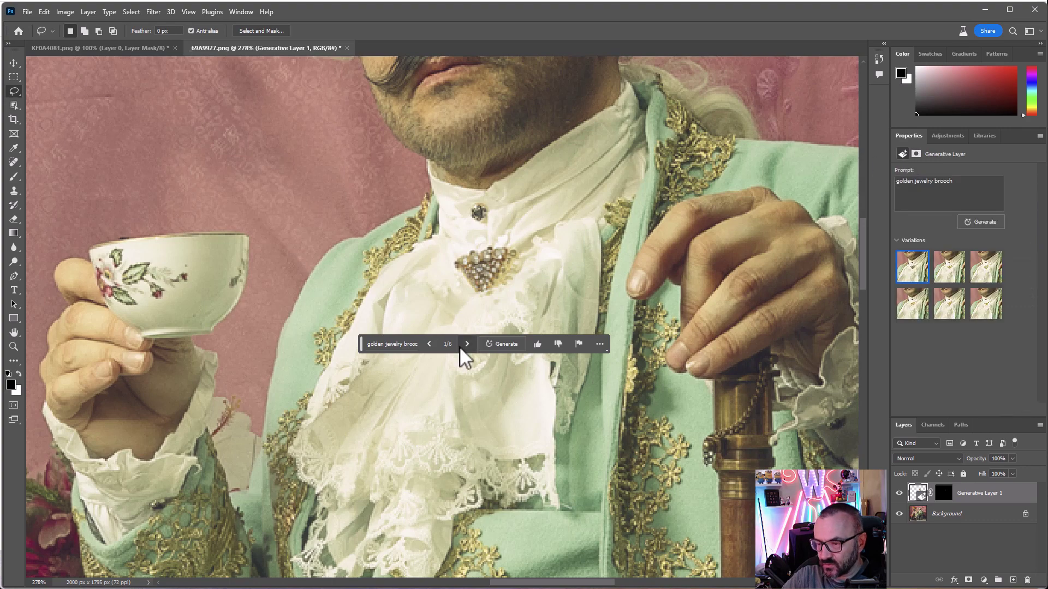
Review the brooch against more of the seated man's costume and make the Background layer active
scroll(556, 276, "down", 2)
scroll(557, 277, "up", 2)
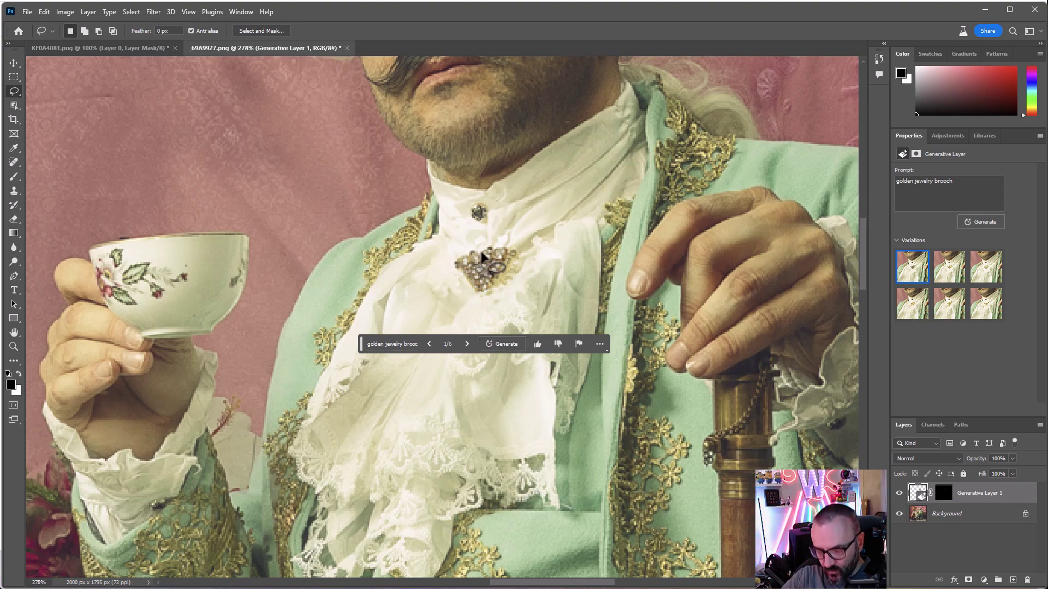
scroll(485, 257, "down", 3)
scroll(484, 256, "down", 2)
scroll(485, 256, "up", 4)
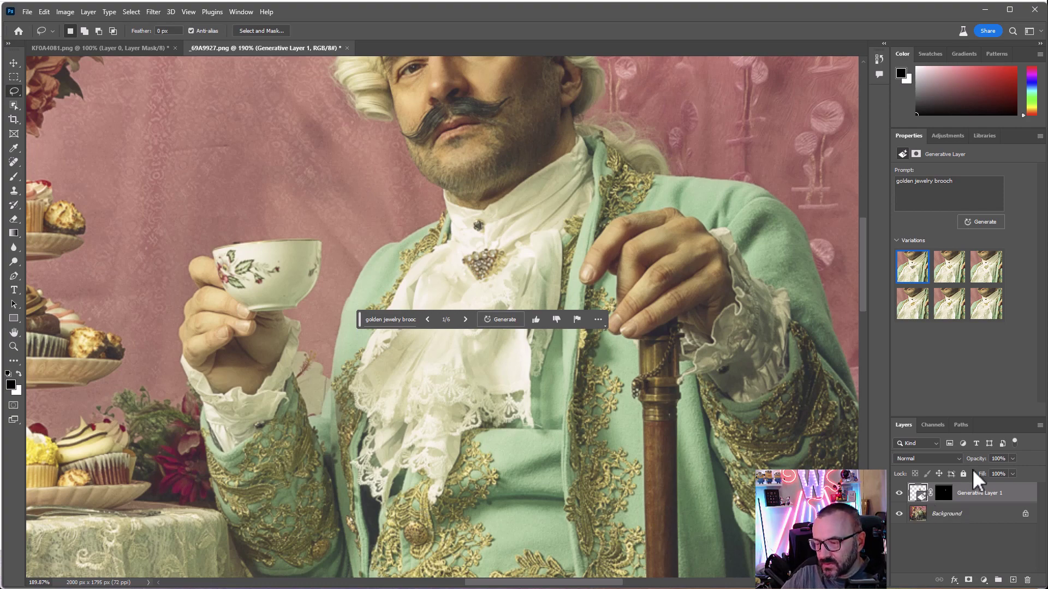
left_click(995, 511)
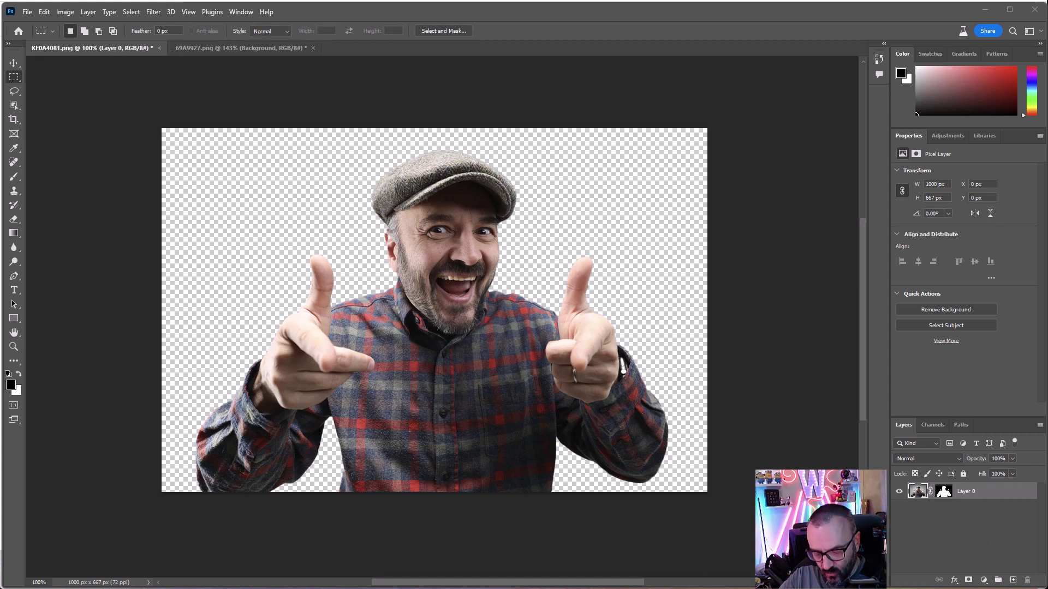
In KF0A4081.png, add an empty layer above the cut-out portrait and select the entire canvas
left_click(944, 492, "ctrl")
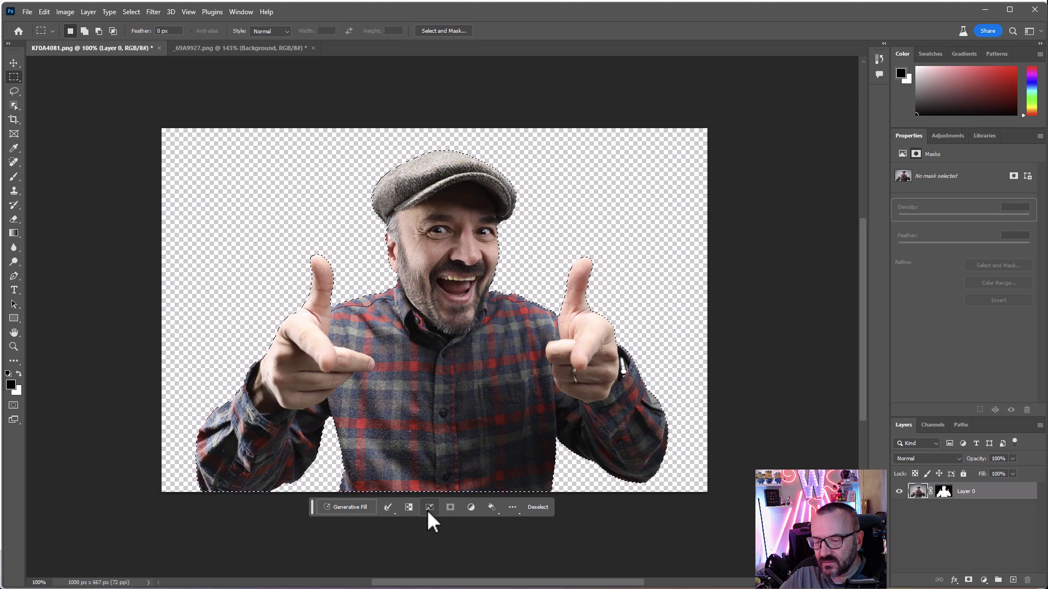
left_click(85, 91)
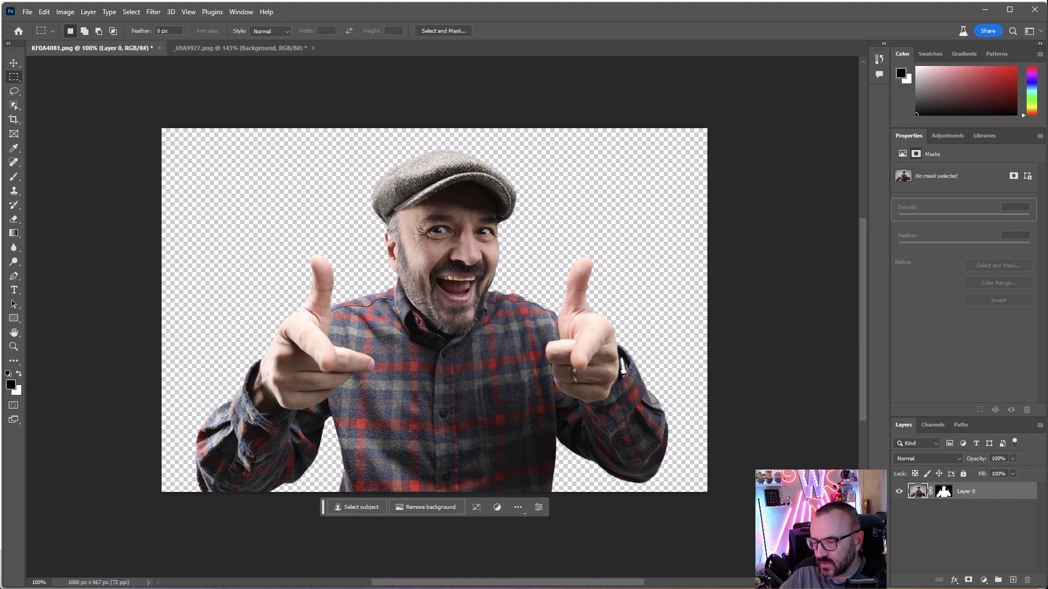
left_click(1013, 580)
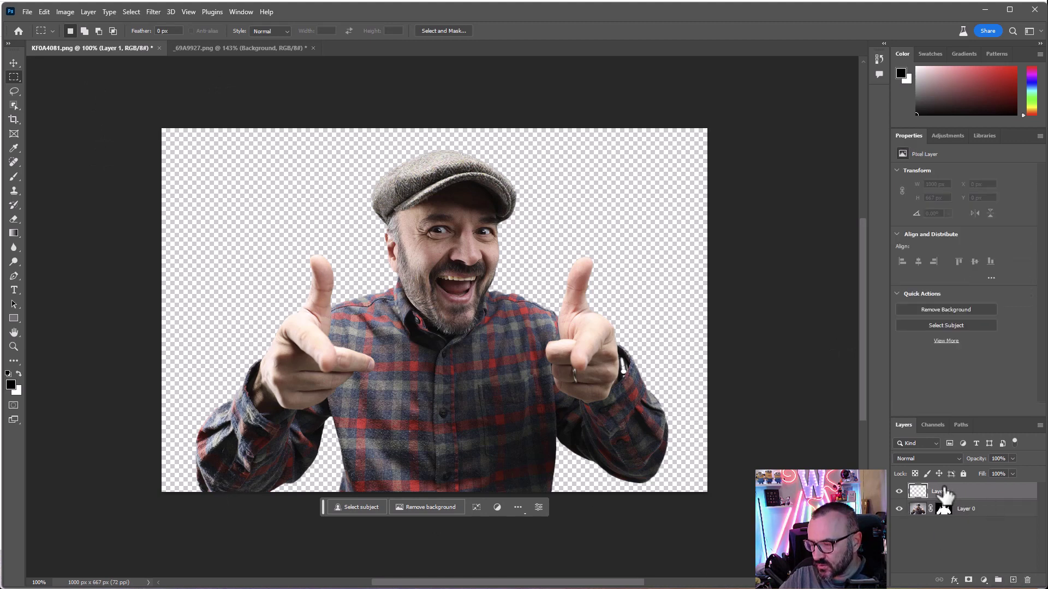
left_click_drag(153, 120, 844, 551)
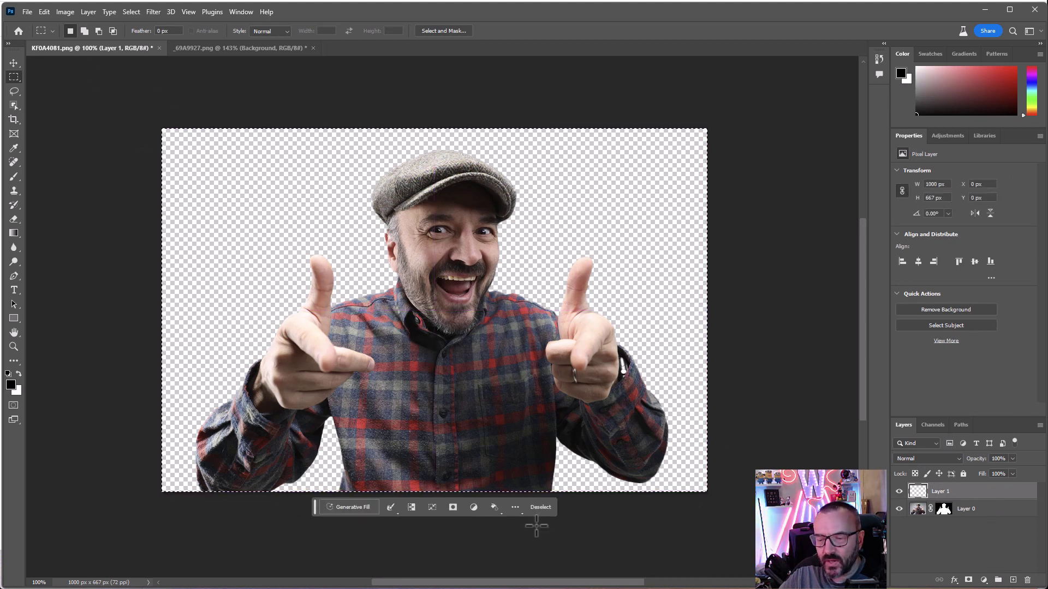
Generate a background from the prompt "Cyberpunk street, nigh, rain, photorealistic" and move the generated layer below Layer 0
left_click(351, 506)
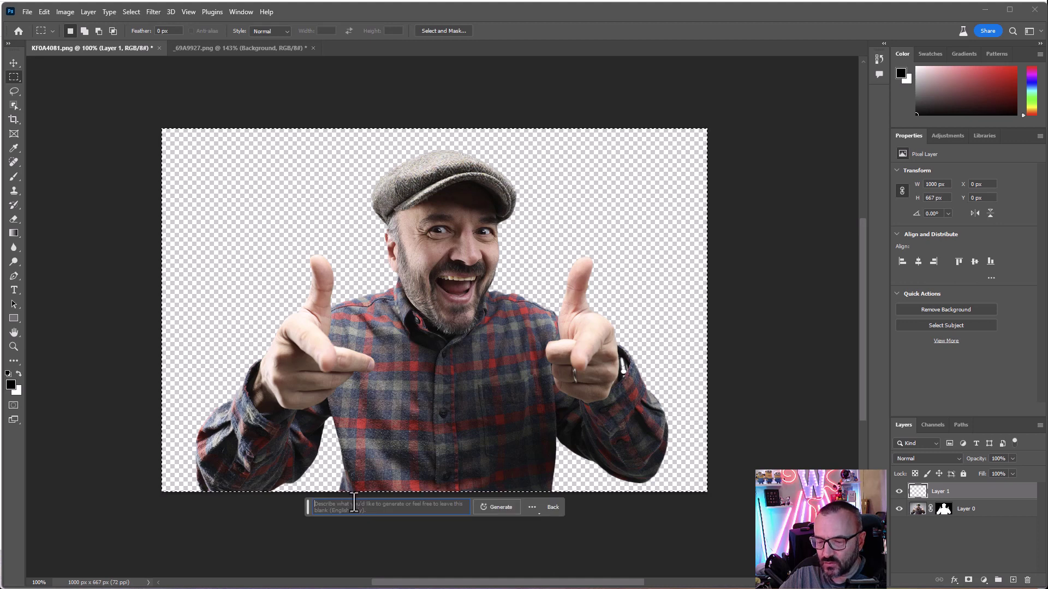
type("C")
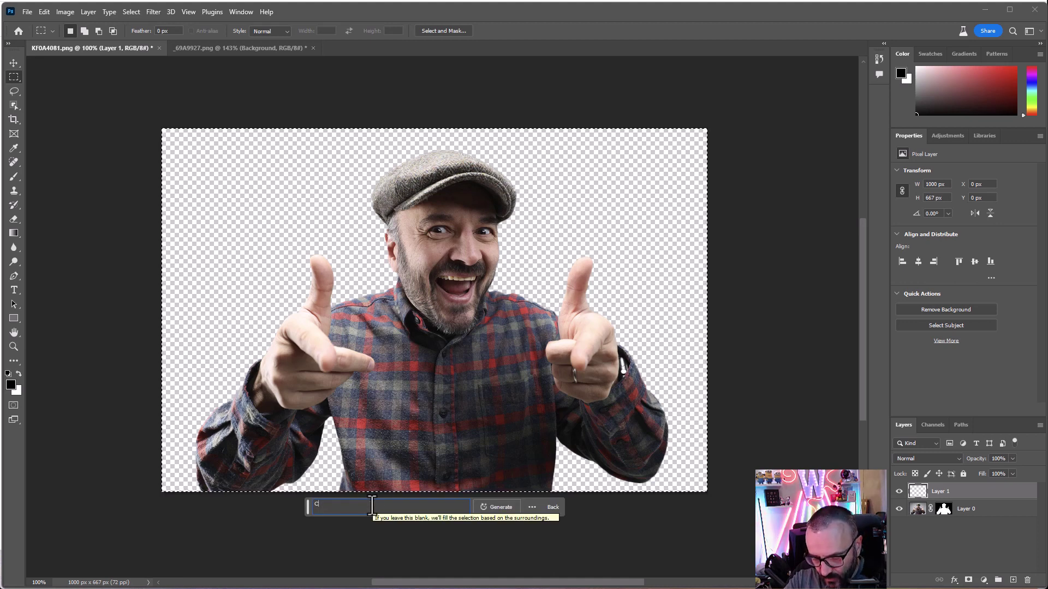
type("yberpunk ")
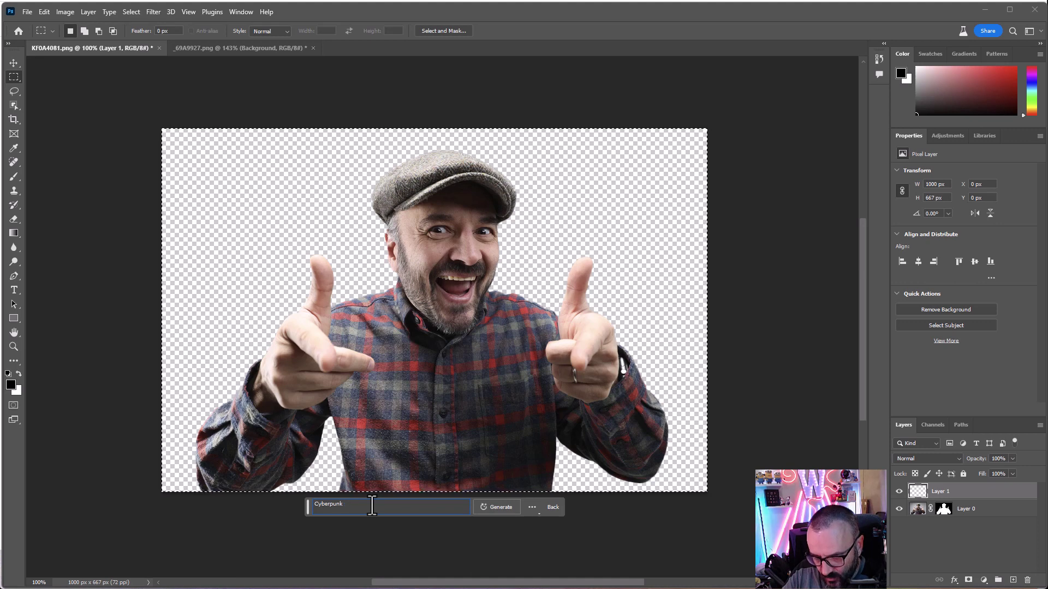
type("street")
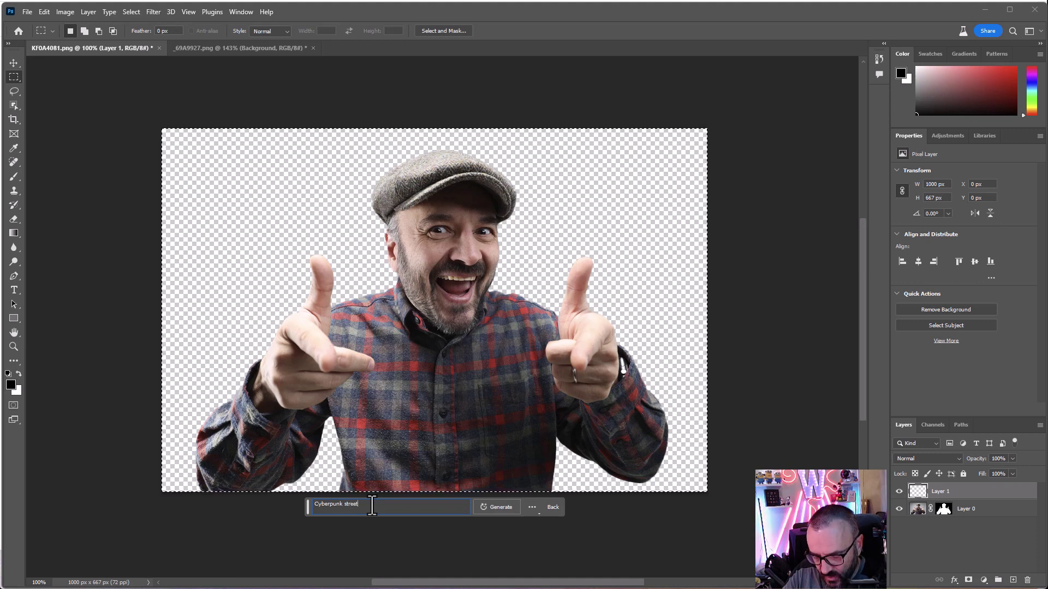
type(", night rain, photorealistic")
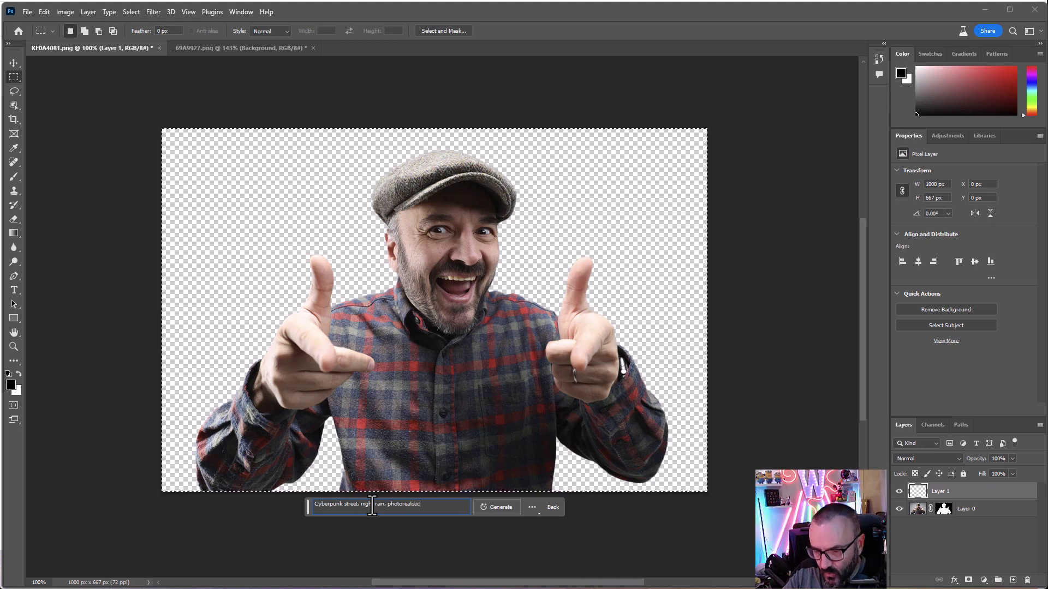
left_click(497, 508)
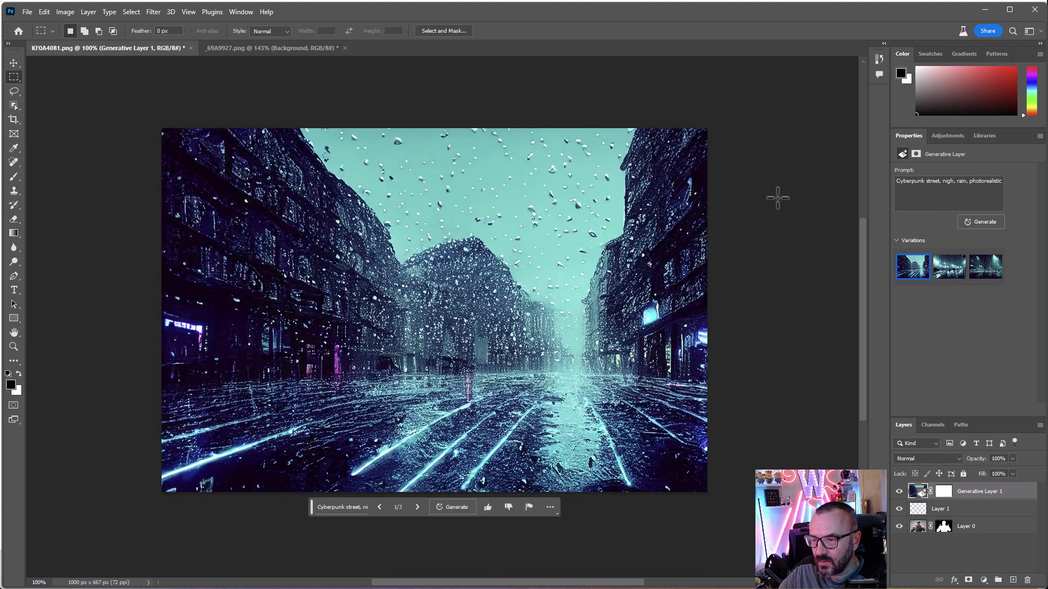
left_click_drag(992, 498, 984, 537)
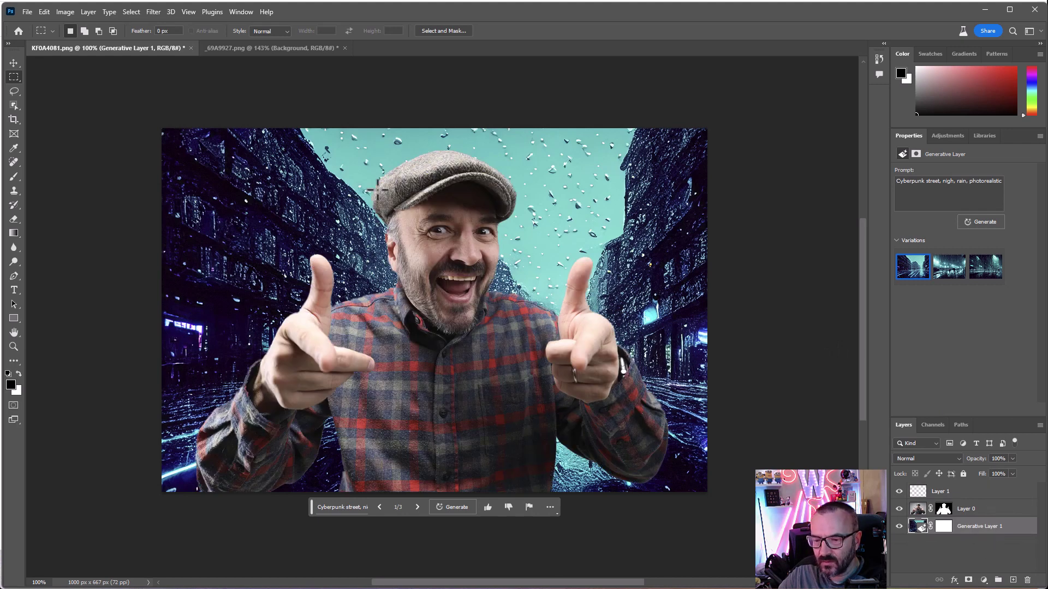
Load Layer 0's mask as a selection, generate "Cyberpunk street, night, rain" inside it, and check the fill with Layer 0 temporarily hidden
left_click(943, 509, "ctrl")
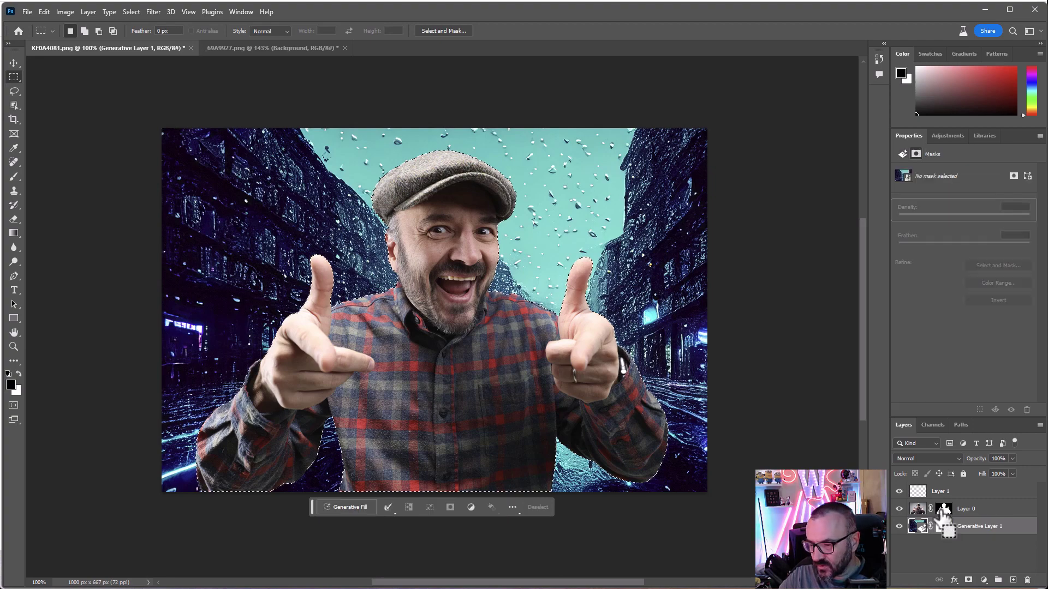
left_click(350, 509)
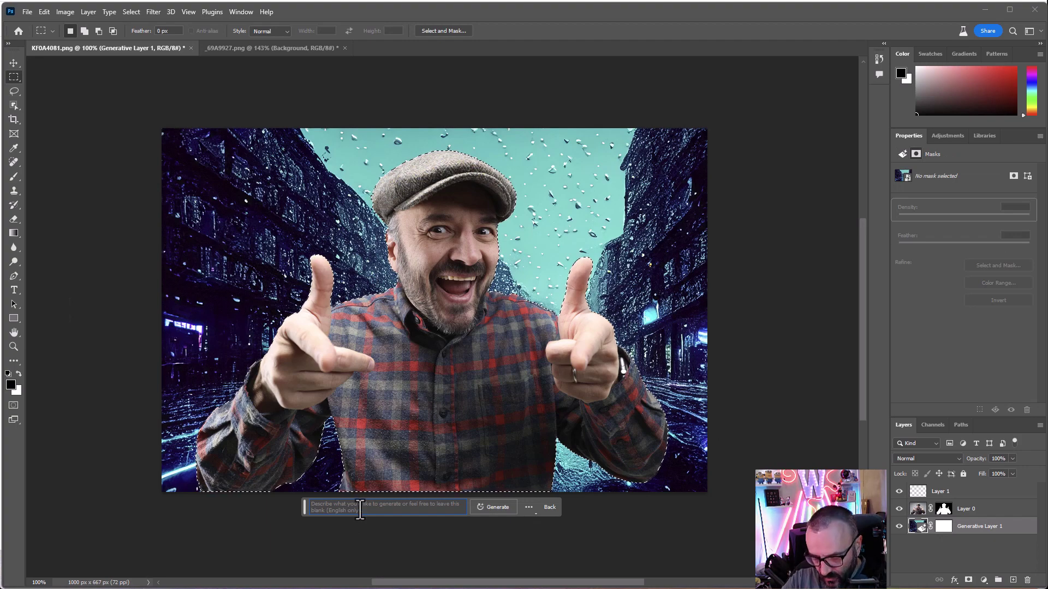
type("Cyberpunk")
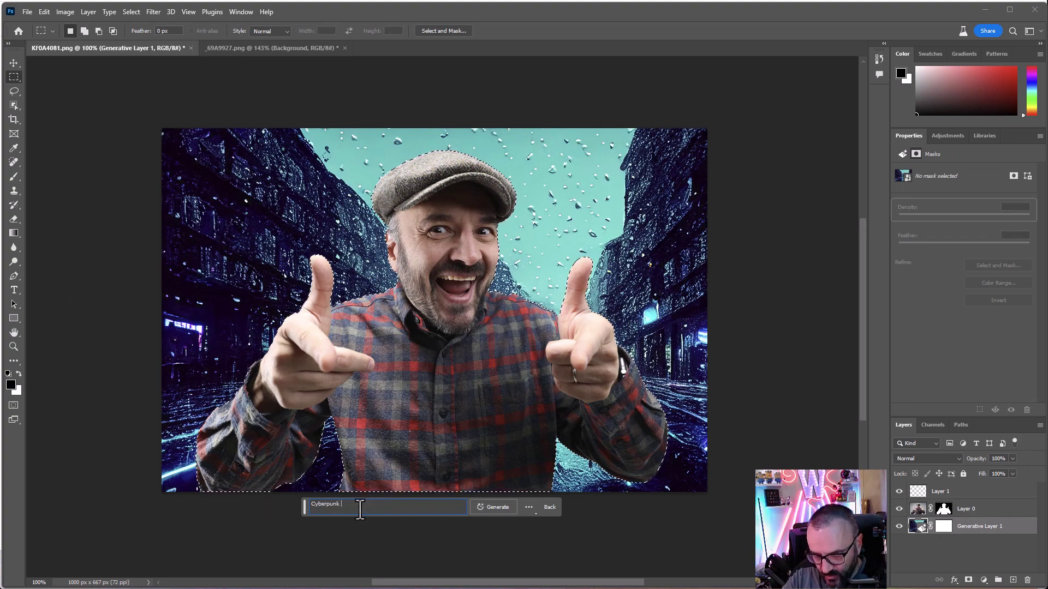
type(" ctreet, night, rain")
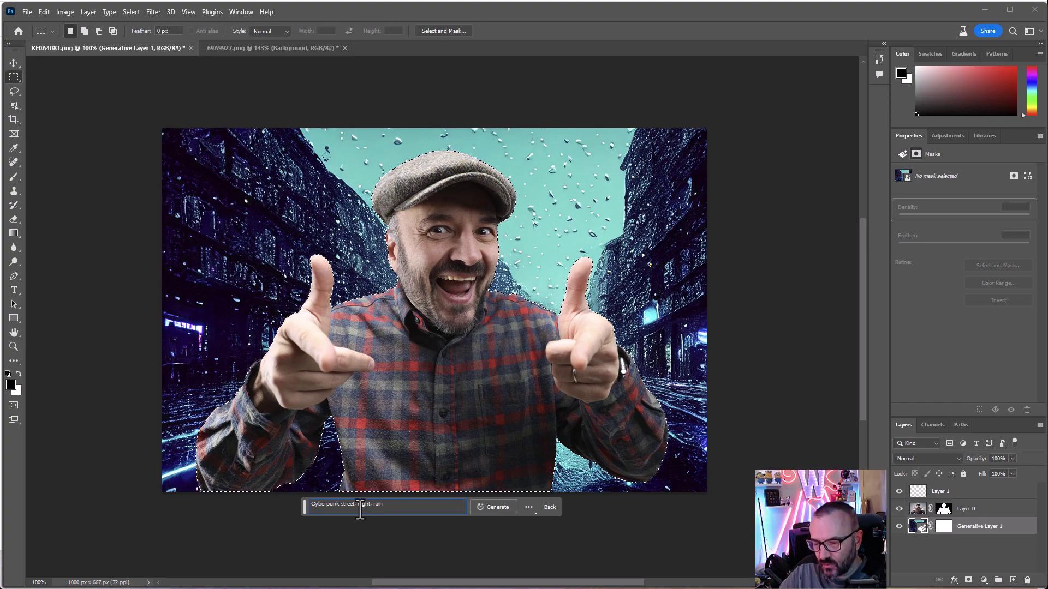
left_click(490, 508)
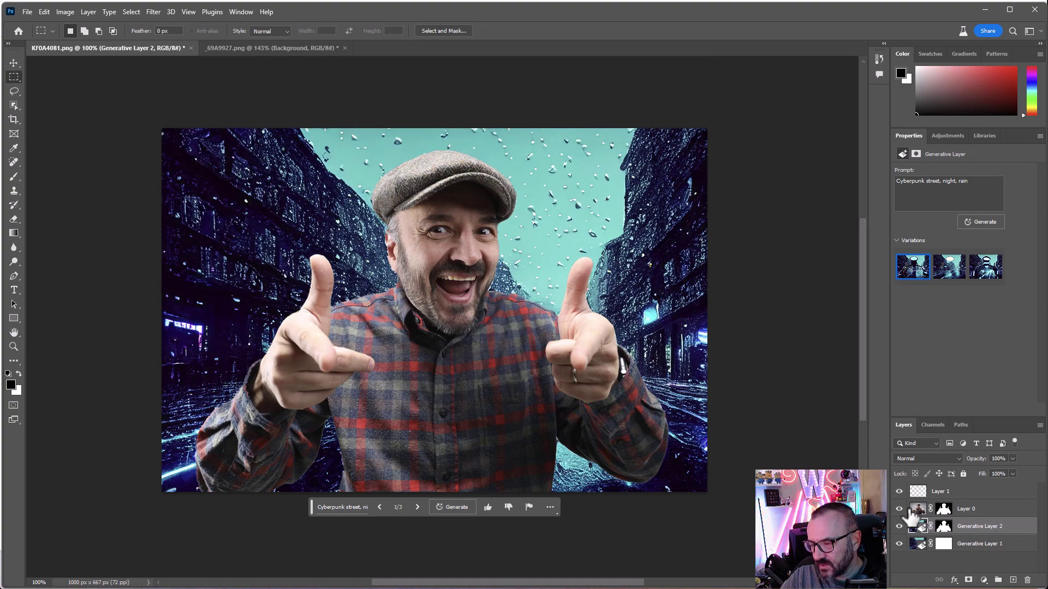
left_click(901, 509)
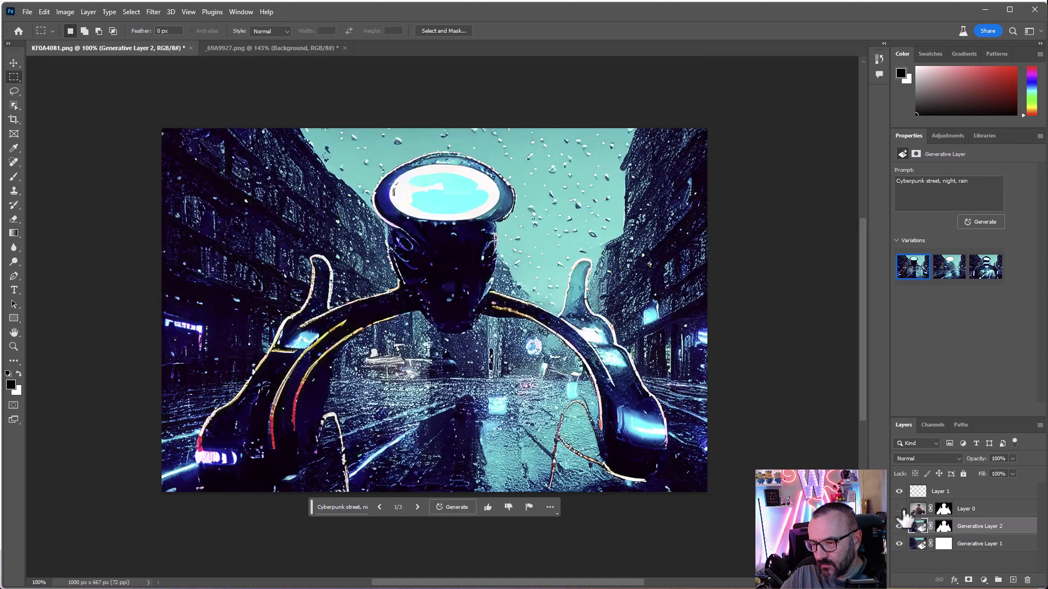
left_click(901, 510)
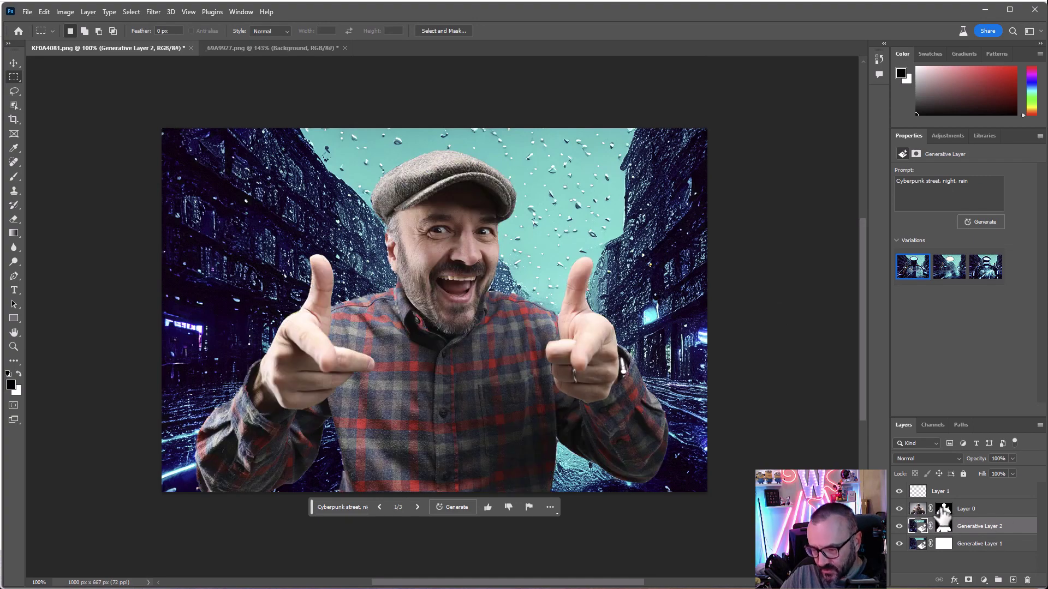
Load Layer 0's mask as a selection and invert it to select the background around the man
left_click(944, 510, "ctrl")
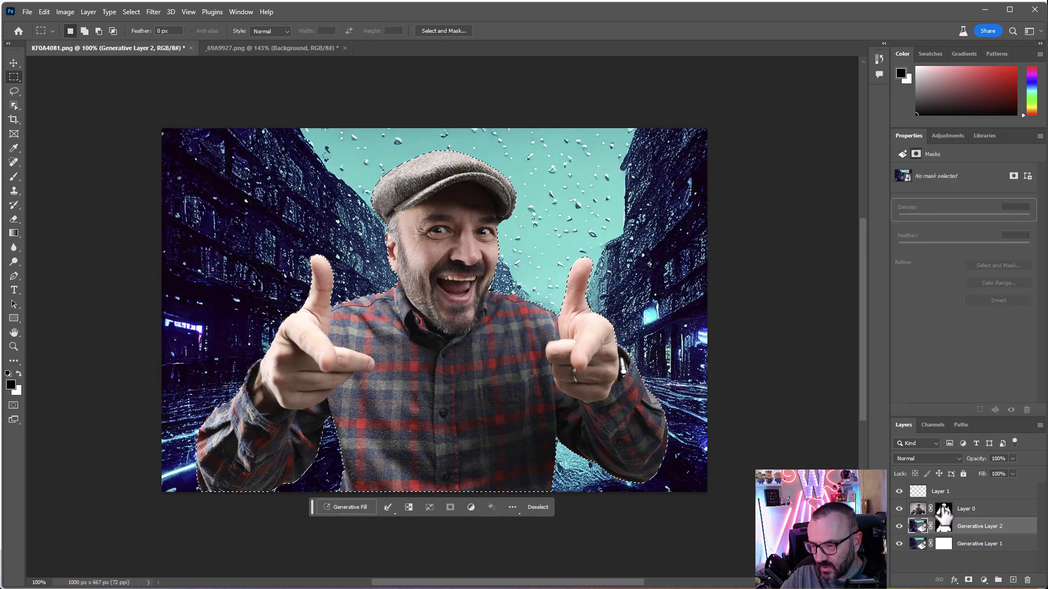
left_click(137, 13)
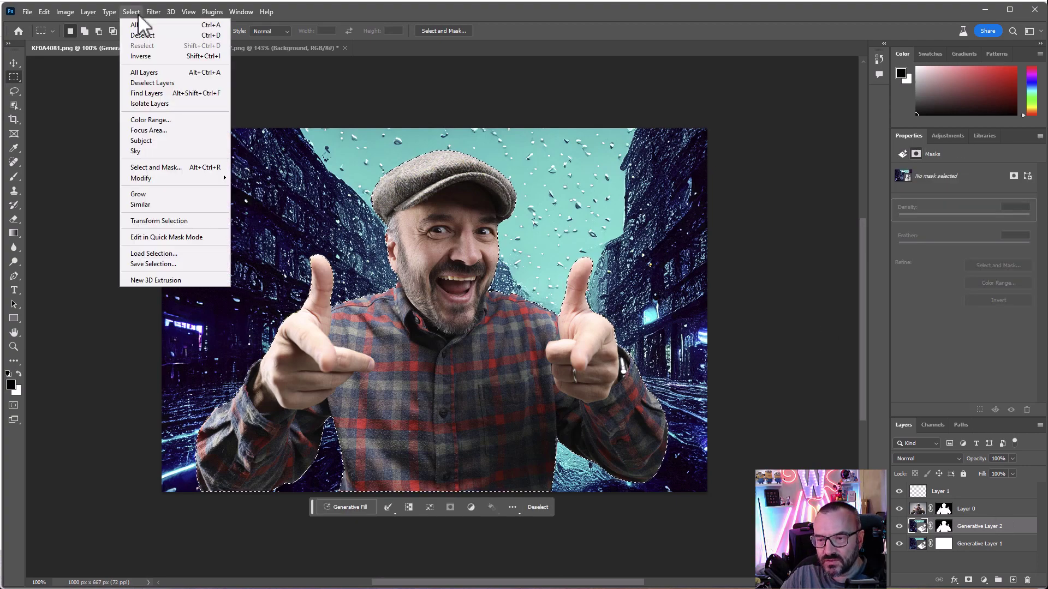
left_click(141, 55)
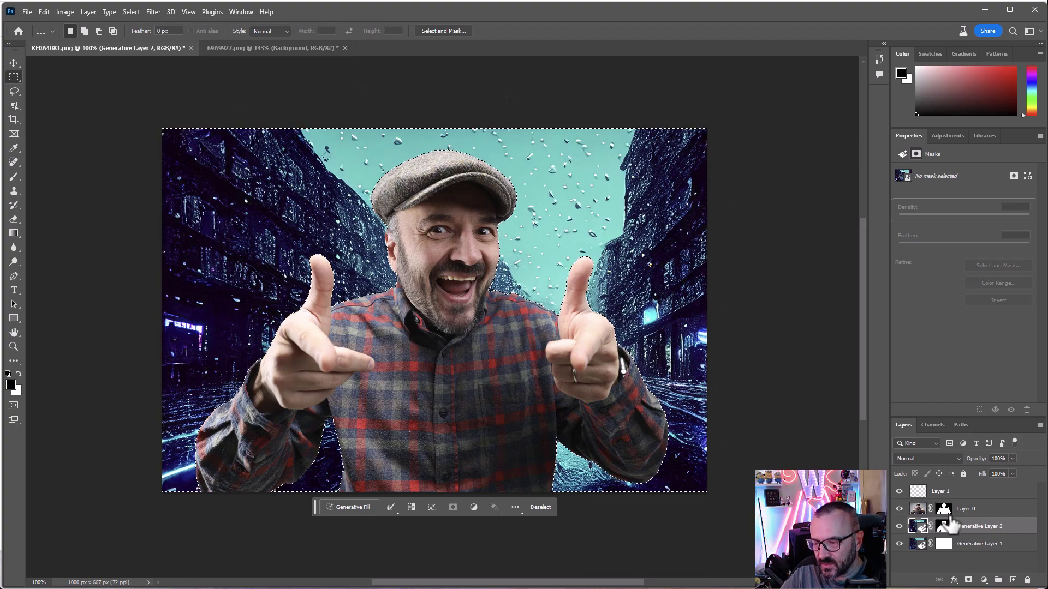
Generate "Cyberpunk street, night , rain" in the selected background area, and hide Layer 0, Generative Layer 1 and Generative Layer 2
left_click(350, 507)
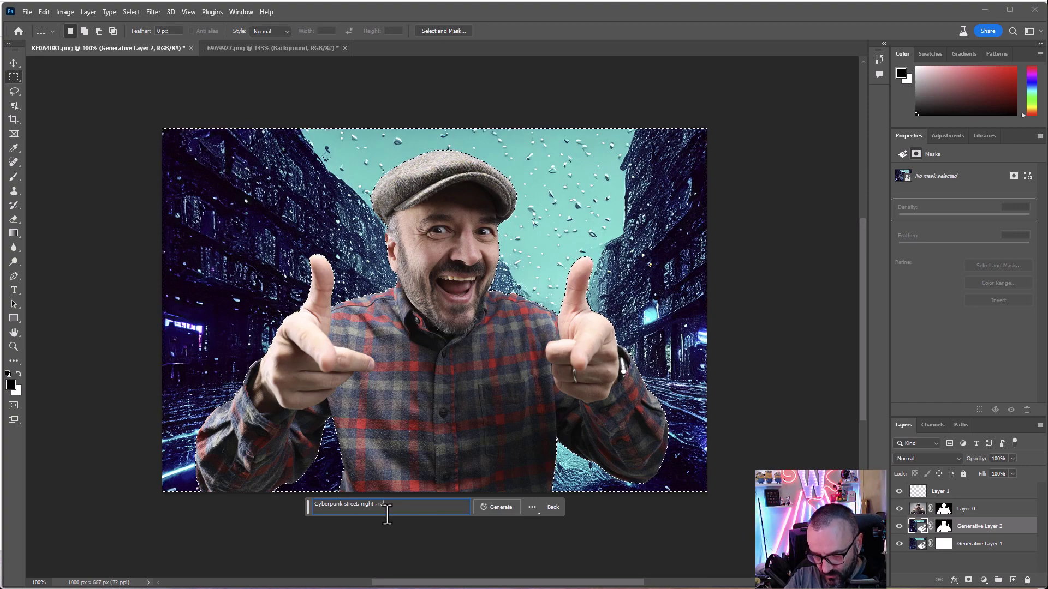
left_click(496, 507)
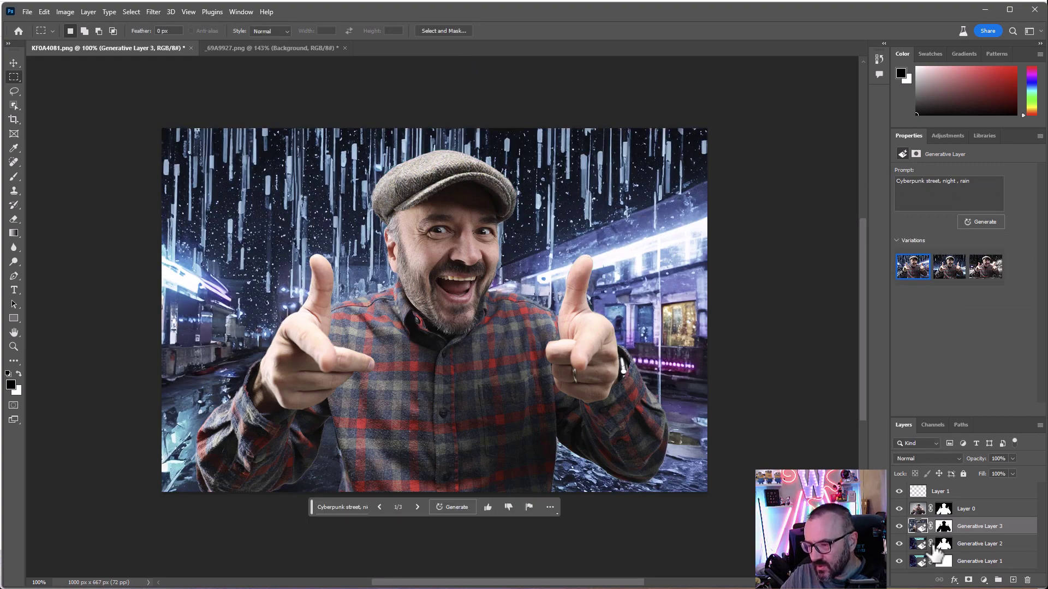
left_click(899, 508)
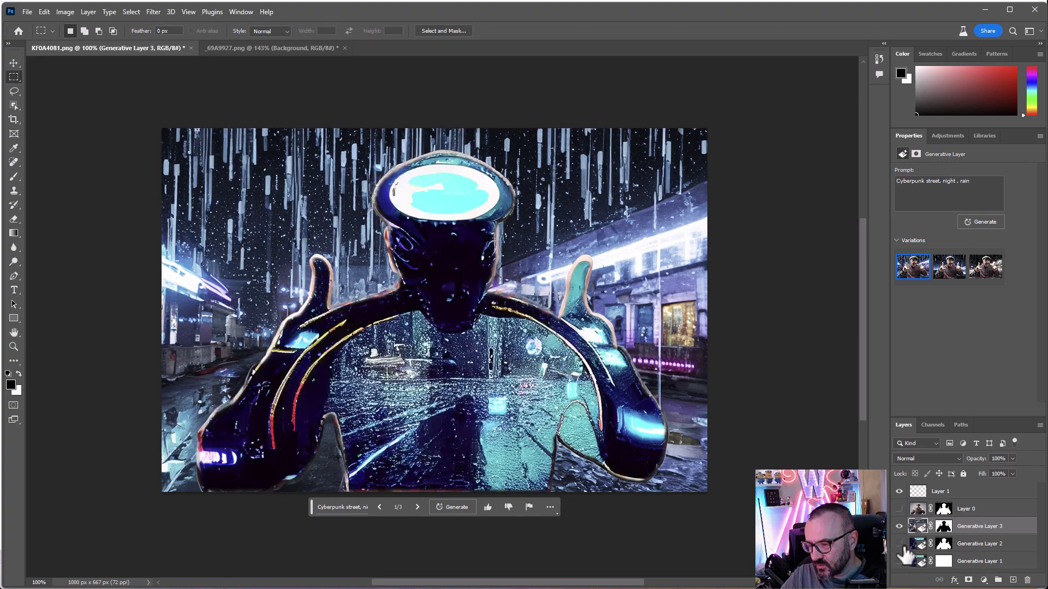
left_click(899, 561)
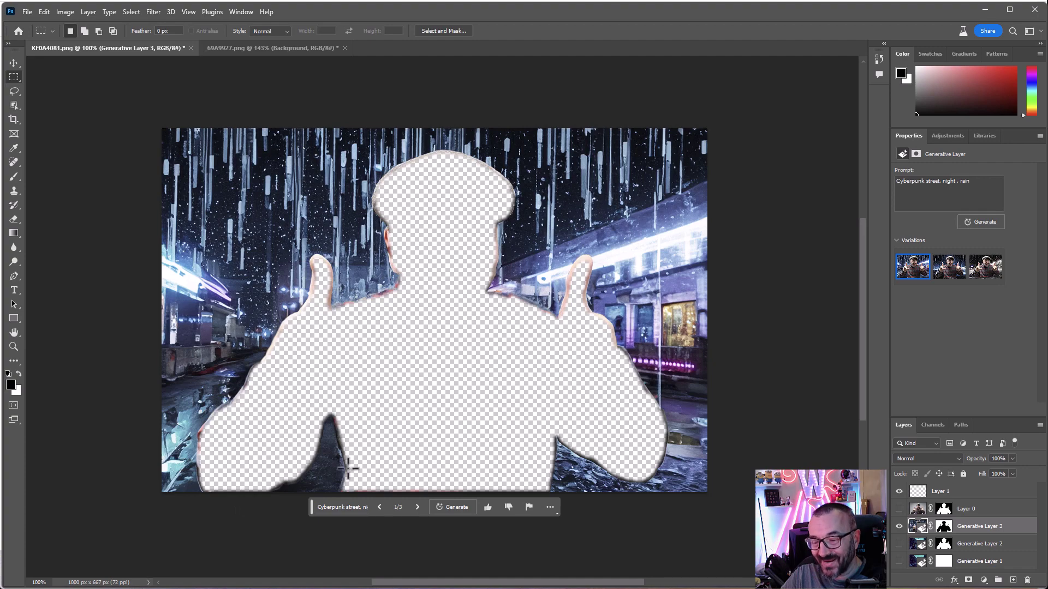
Compare the three generative layers by viewing each one alone, ending with only Generative Layer 3 shown beneath the empty Layer 1
left_click(899, 543)
left_click(899, 526)
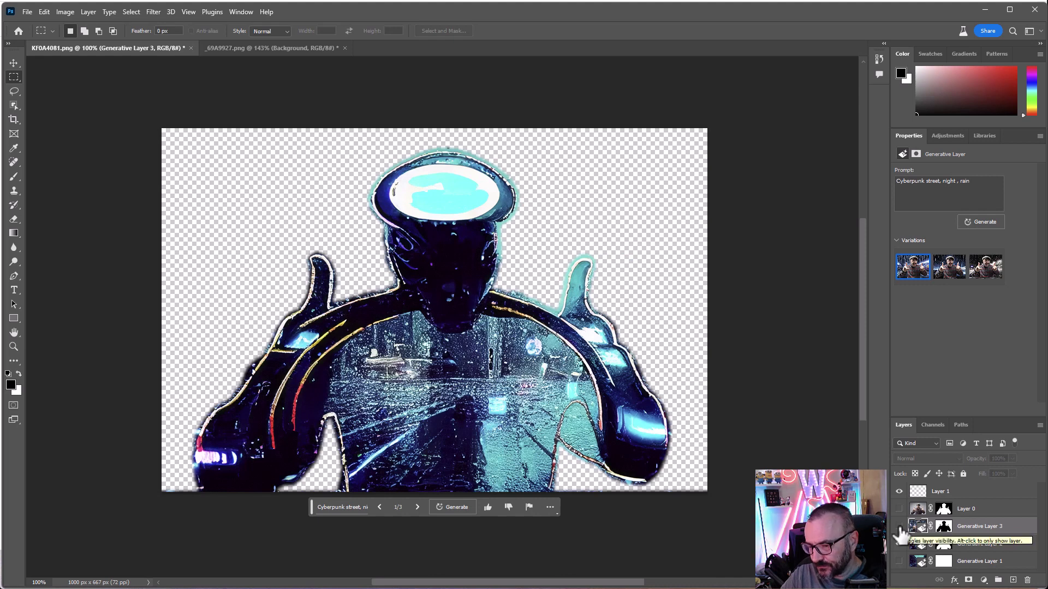
left_click(899, 526)
left_click(899, 544)
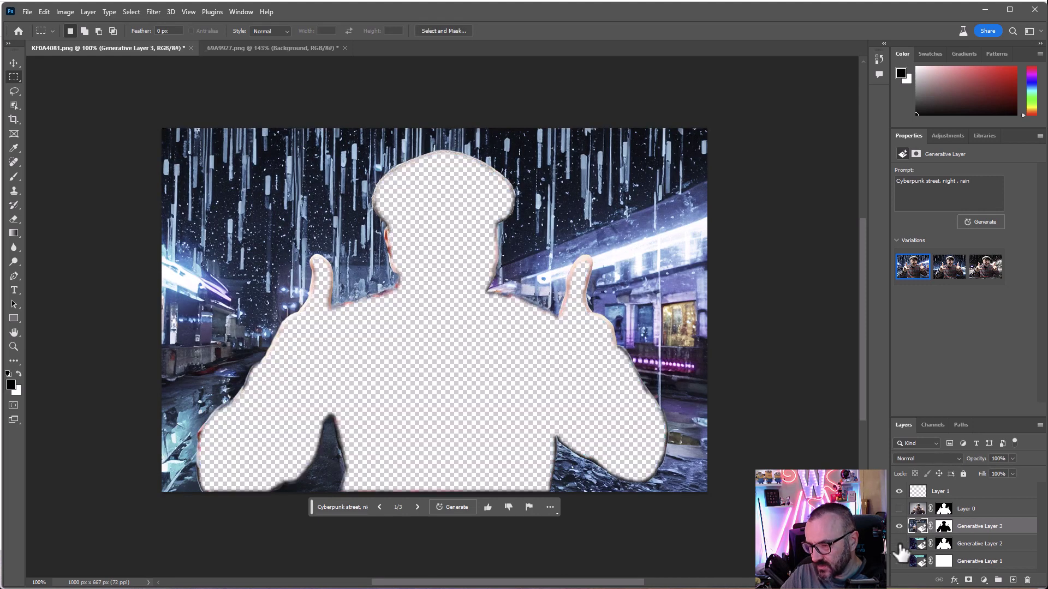
left_click(899, 561)
left_click(899, 526)
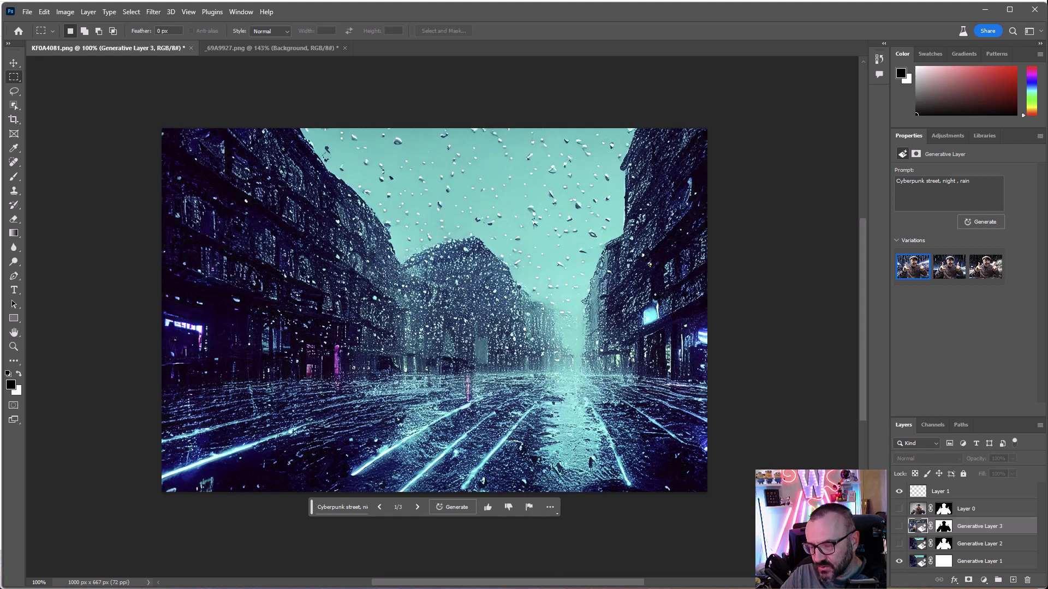
left_click(899, 561)
left_click(899, 527)
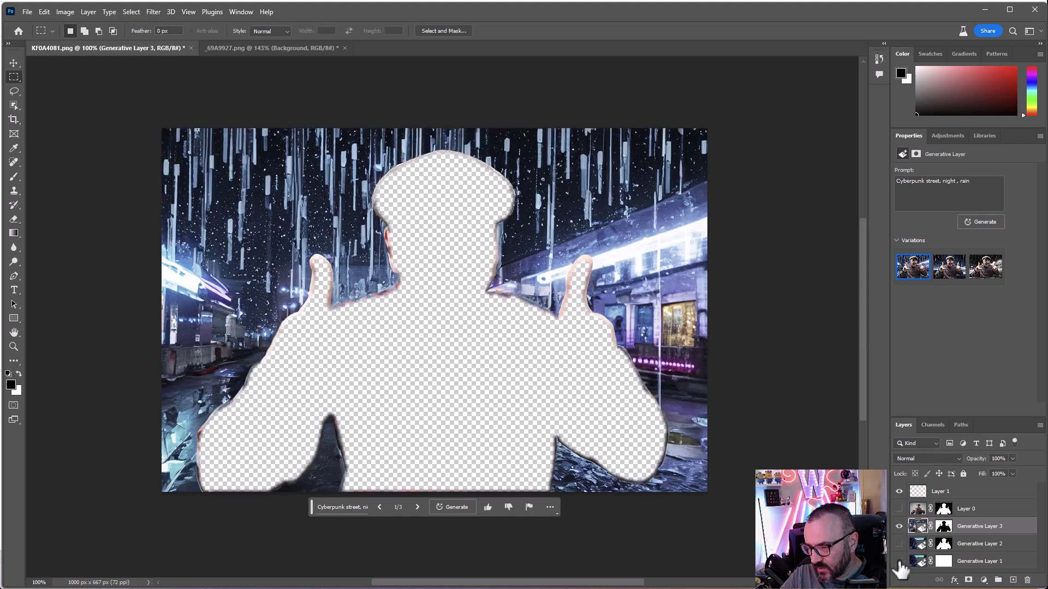
Move Generative Layer 3 above Layer 0 and show Layer 0 again
left_click_drag(985, 532, 979, 501)
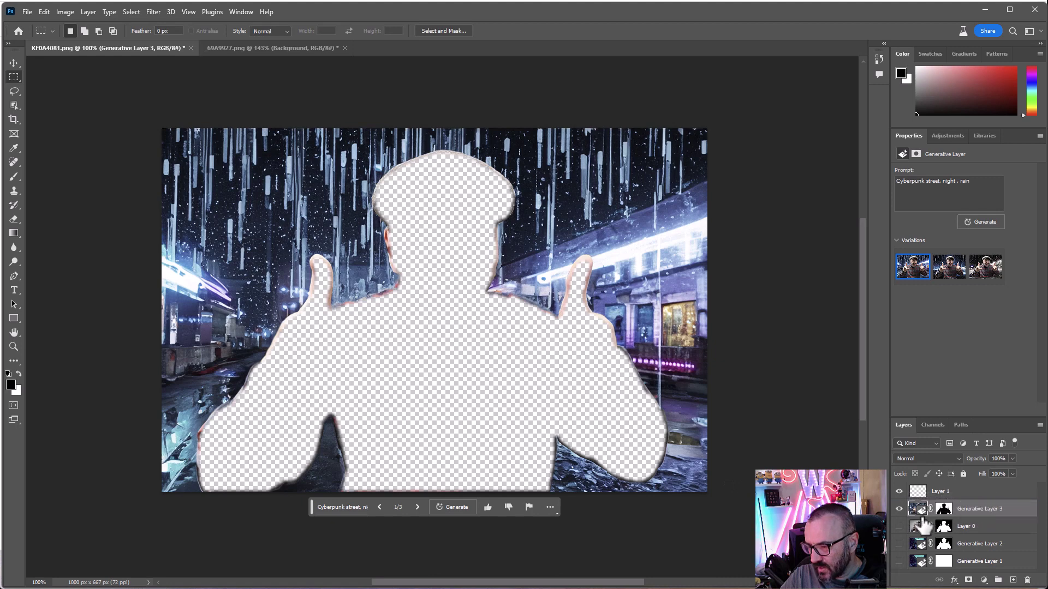
left_click(899, 526)
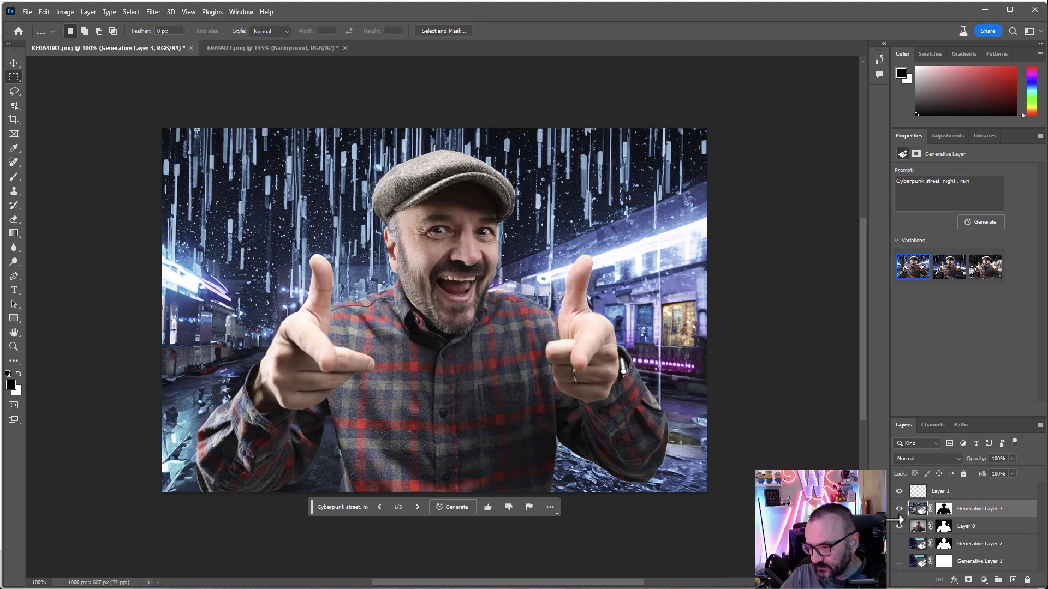
left_click(899, 526)
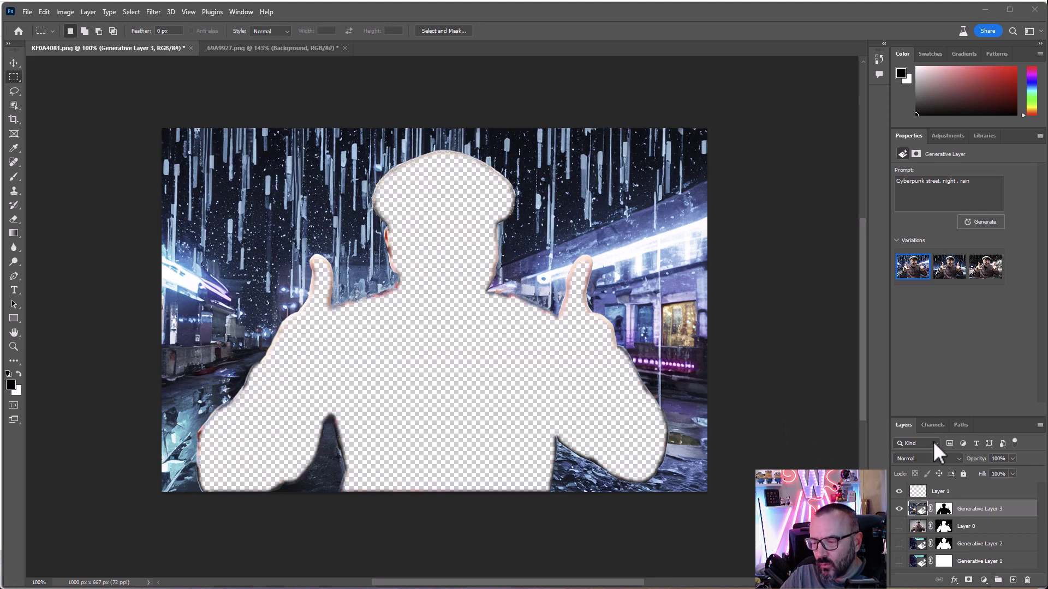
left_click(899, 526)
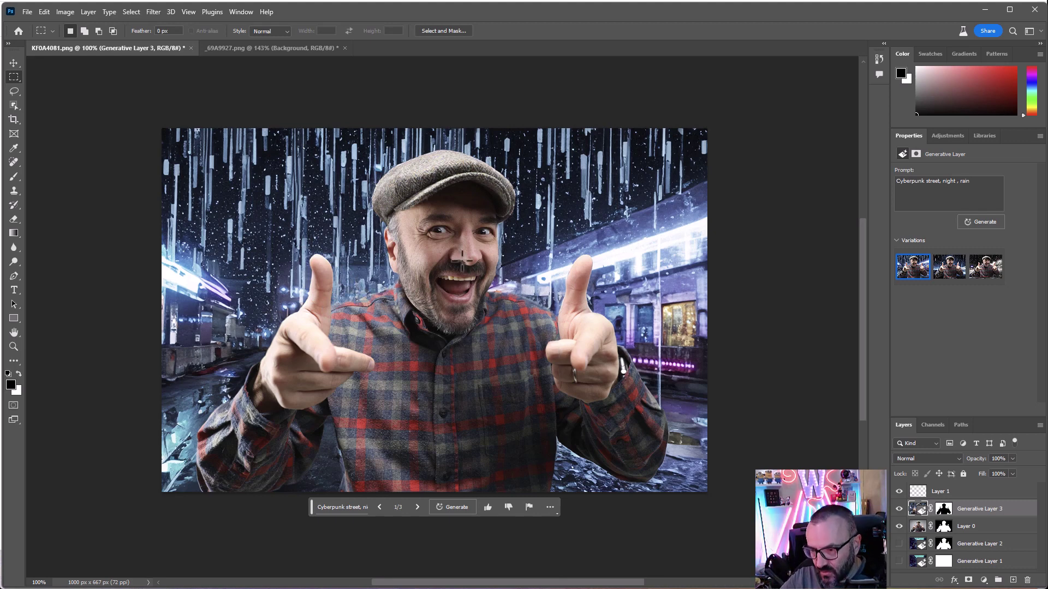
Examine up close how the man's shoulder, hand and sleeve edges blend into the generated street
scroll(483, 248, "up", 10)
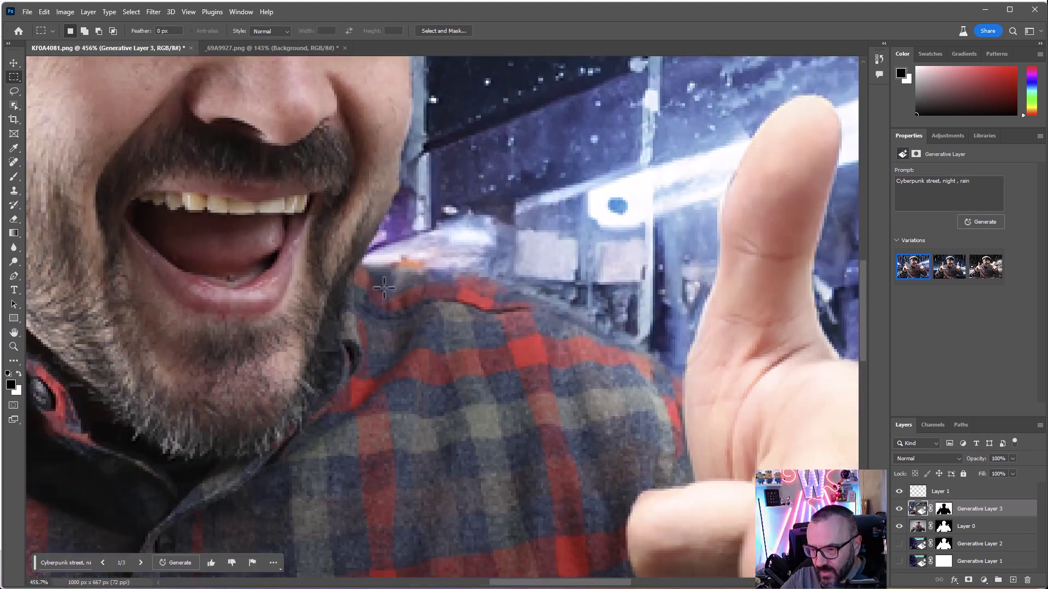
scroll(383, 286, "down", 2)
left_click(922, 459)
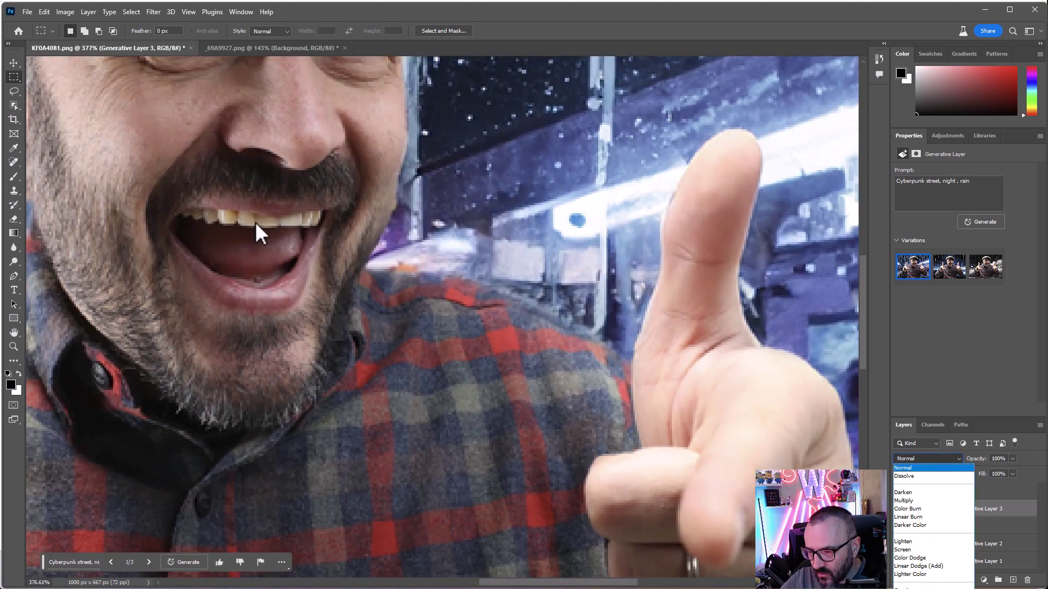
key("Escape")
left_click_drag(732, 351, 409, 234)
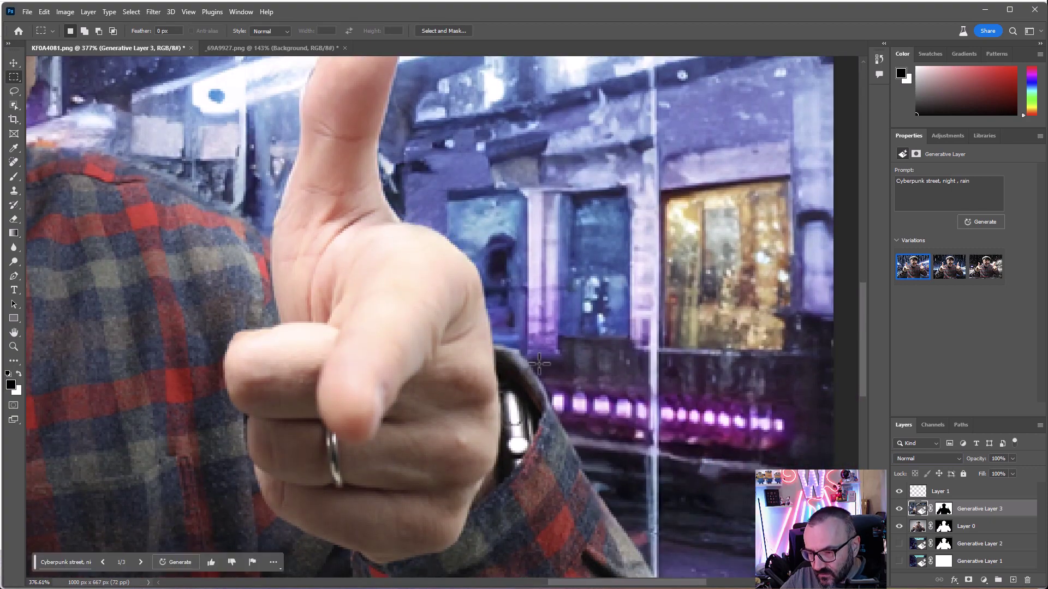
left_click_drag(678, 484, 662, 297)
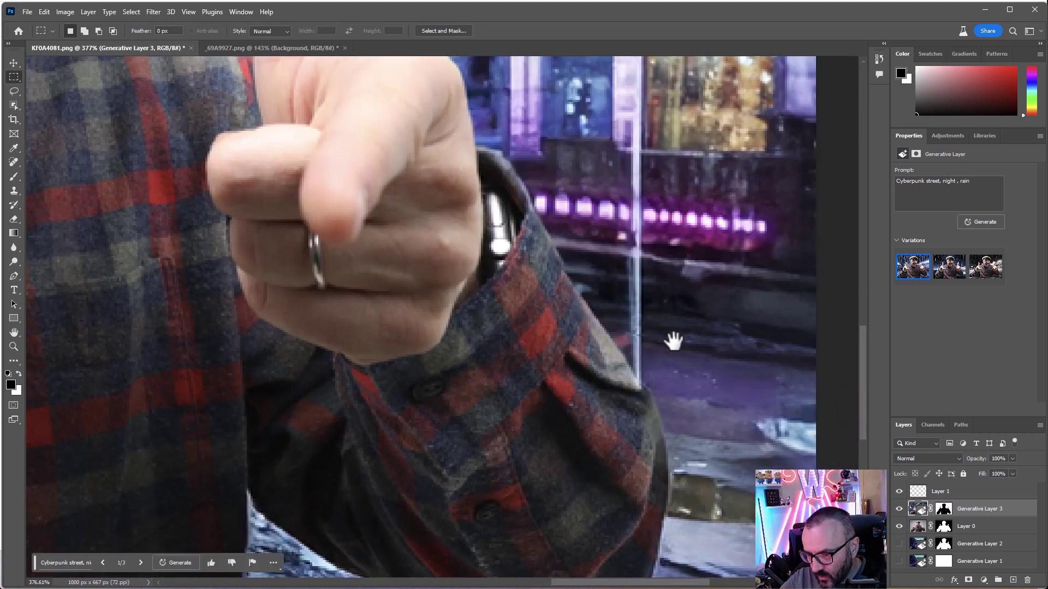
Compare the sleeve edges against Generative Layer 1 with Generative Layer 3 temporarily hidden, and return to a view of the whole image
left_click(899, 509)
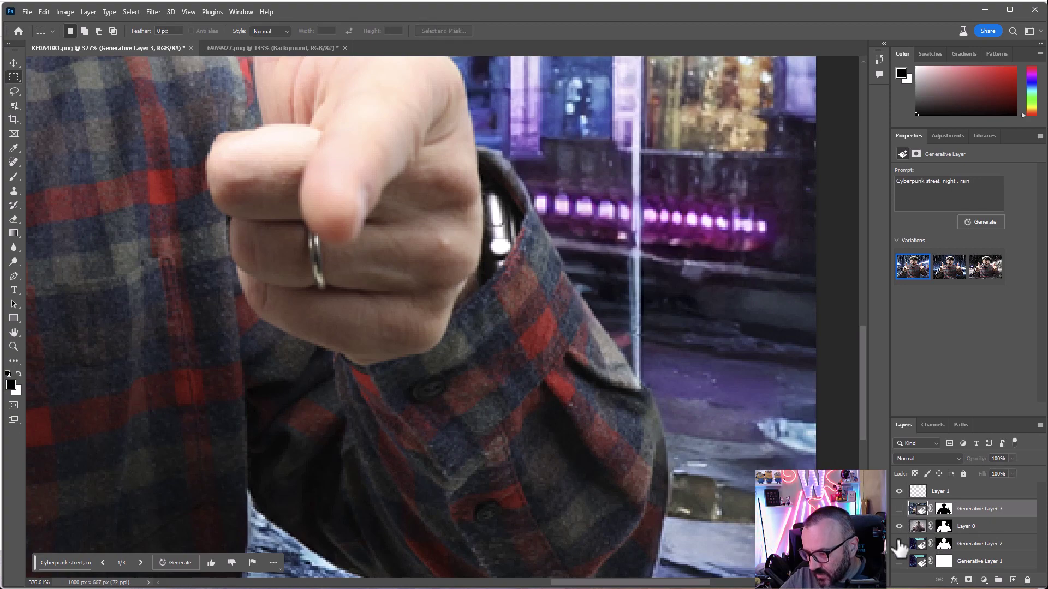
left_click(899, 561)
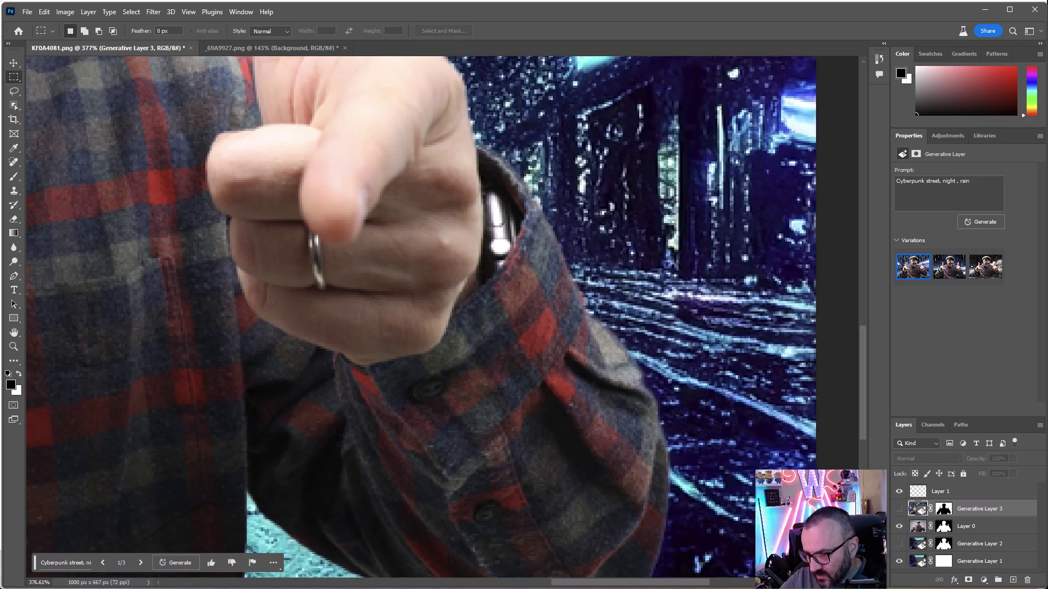
scroll(667, 521, "down", 3)
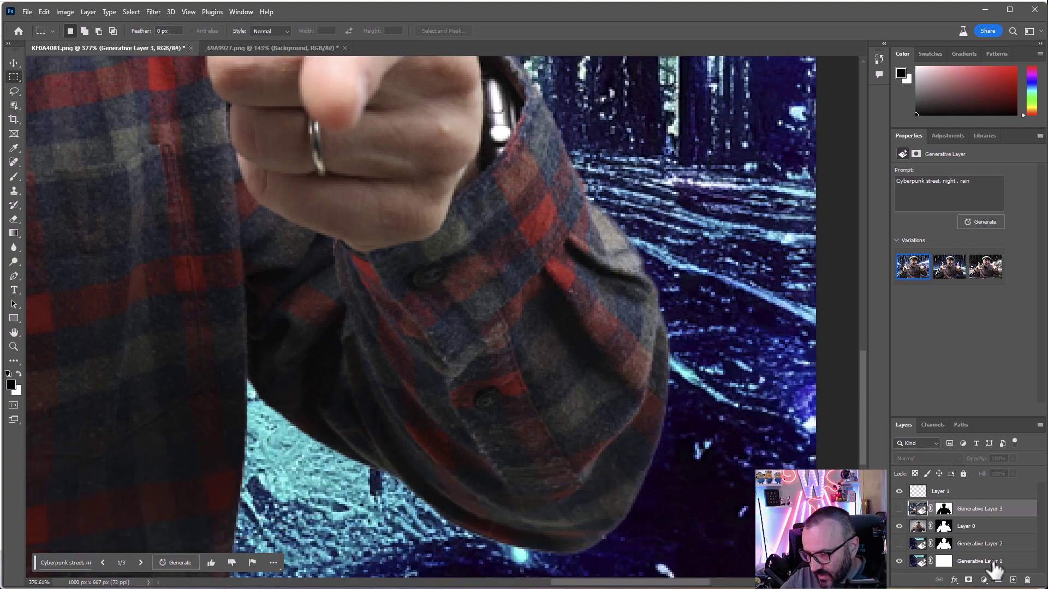
left_click(899, 509)
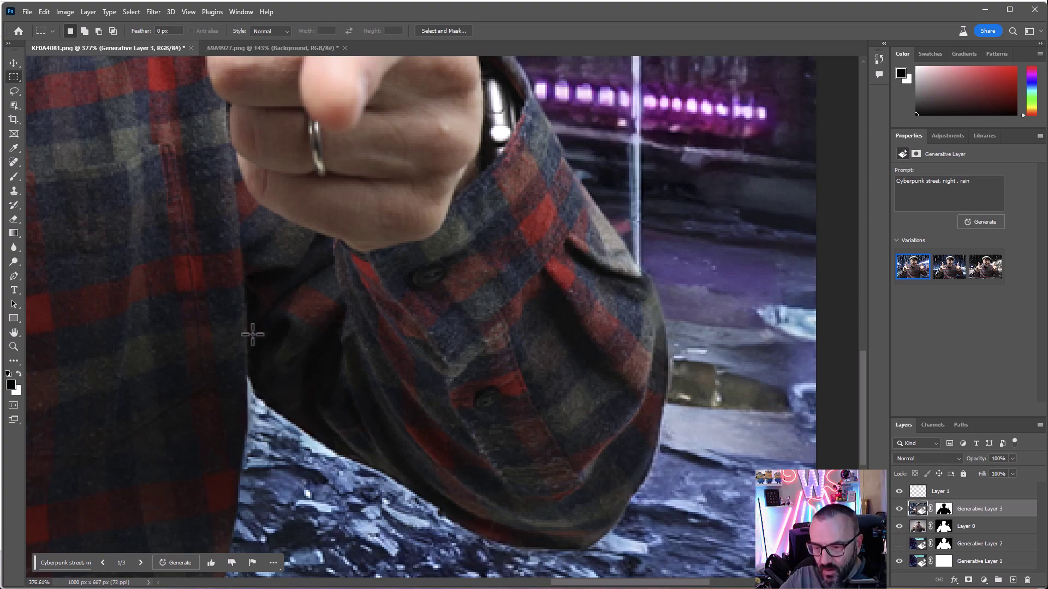
scroll(250, 336, "down", 10)
left_click_drag(197, 243, 512, 287)
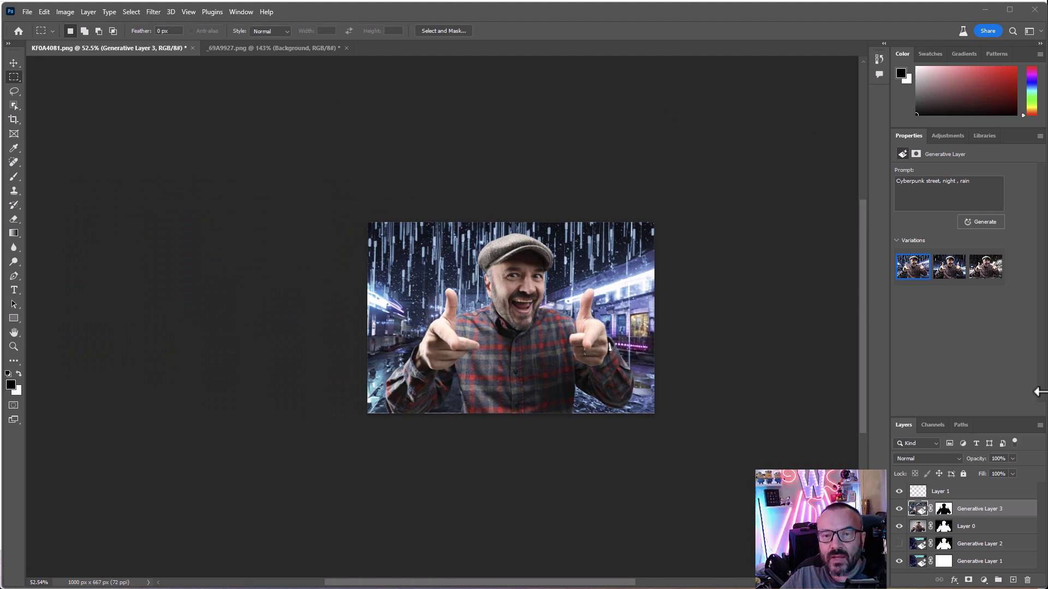
Hide Generative Layer 3, load Layer 0's mask as a selection and generate "blue, metallic shirt" inside it
left_click(905, 507)
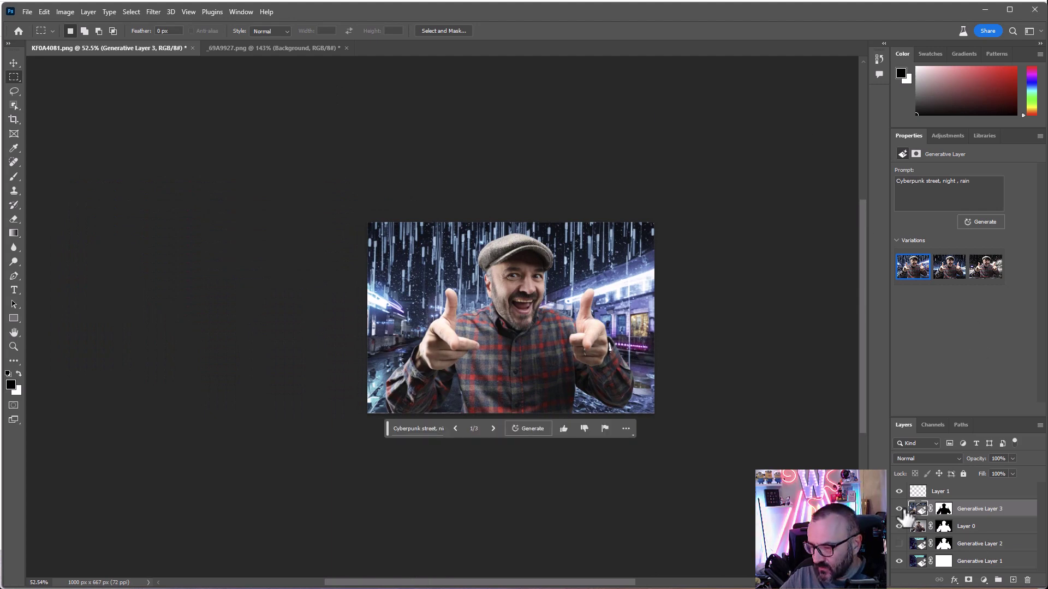
left_click(900, 508)
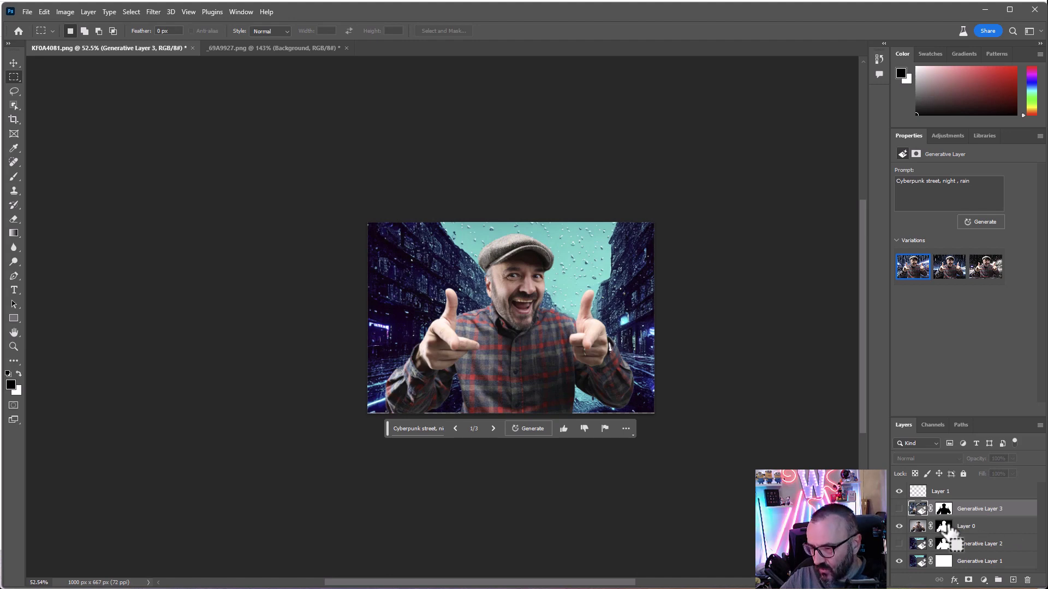
left_click(947, 525, "ctrl")
left_click(440, 425)
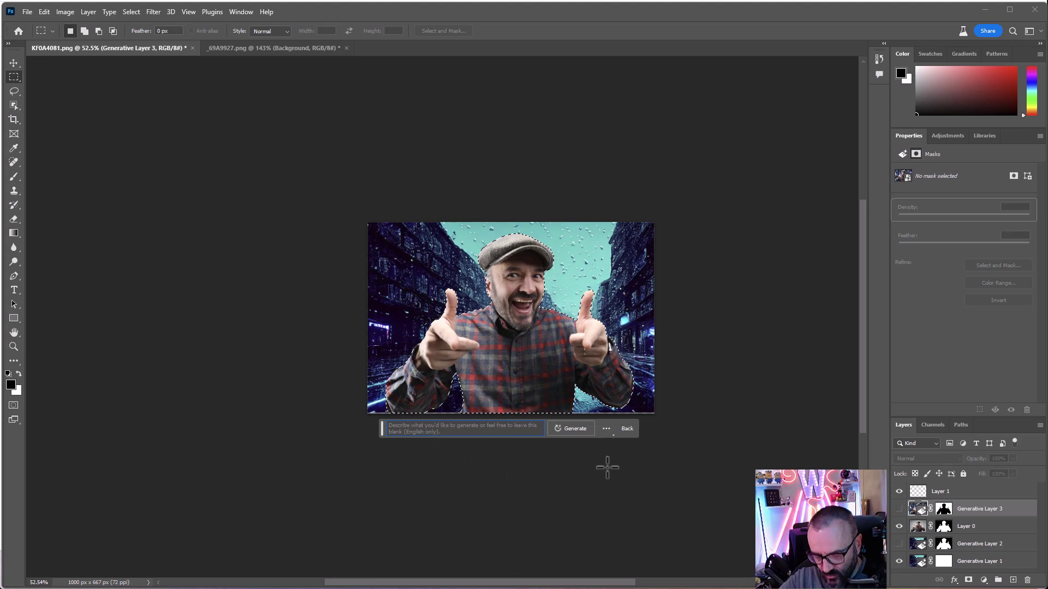
type("blue")
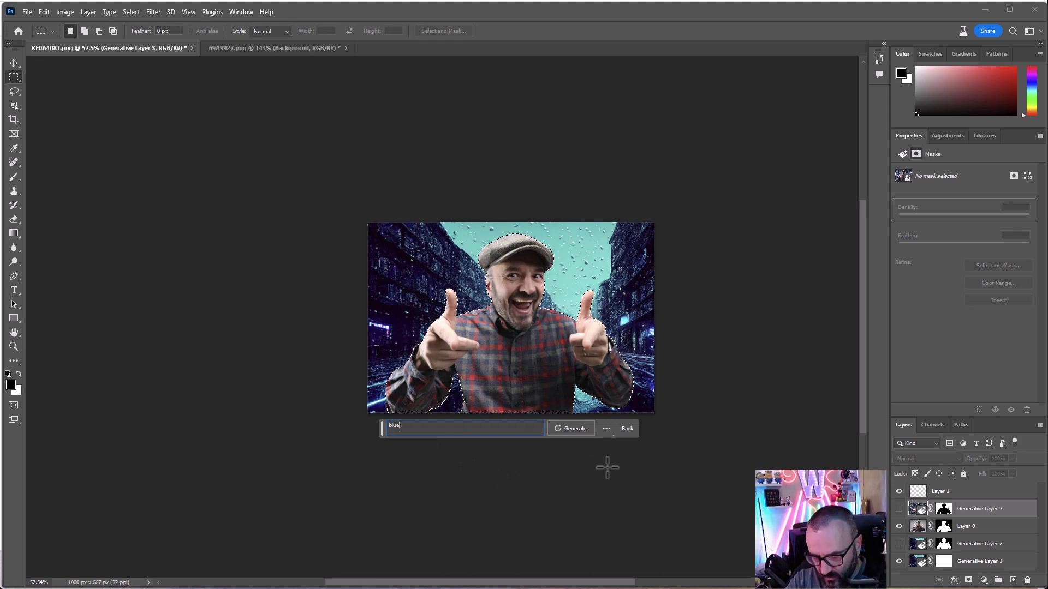
type(", ")
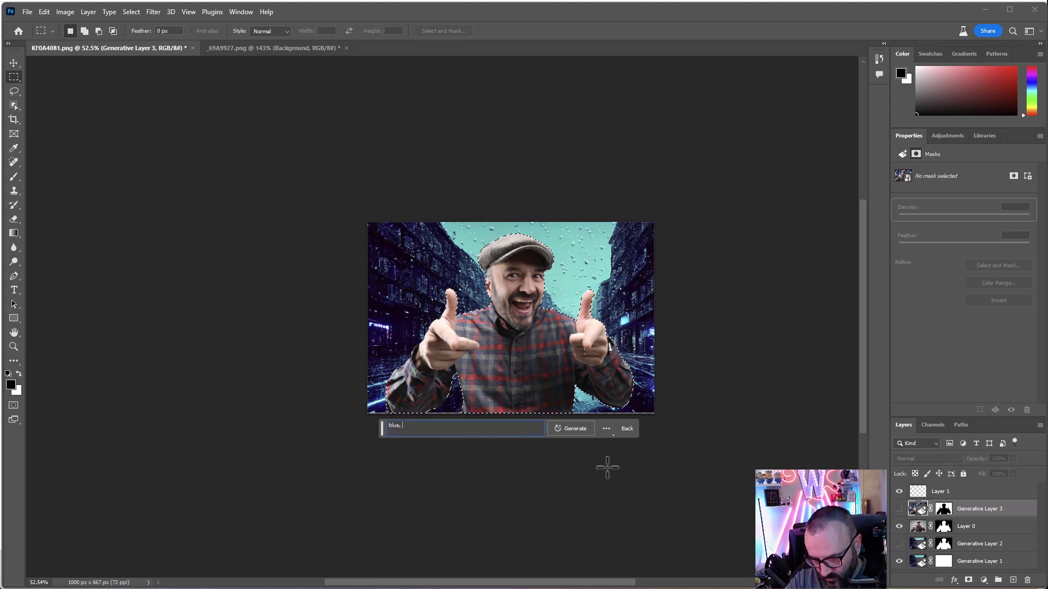
type("metallic shirt")
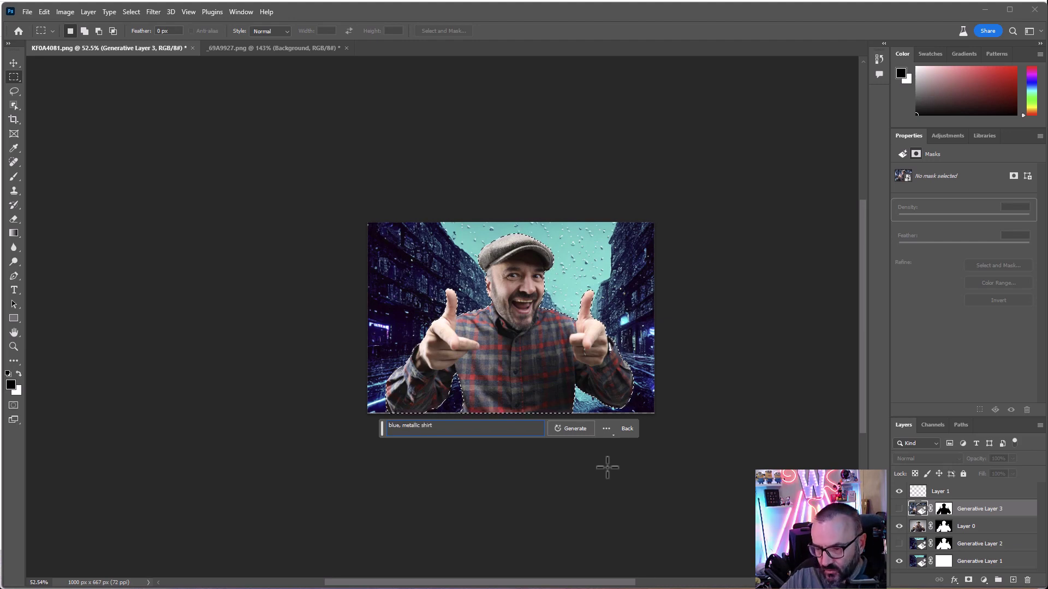
left_click(559, 428)
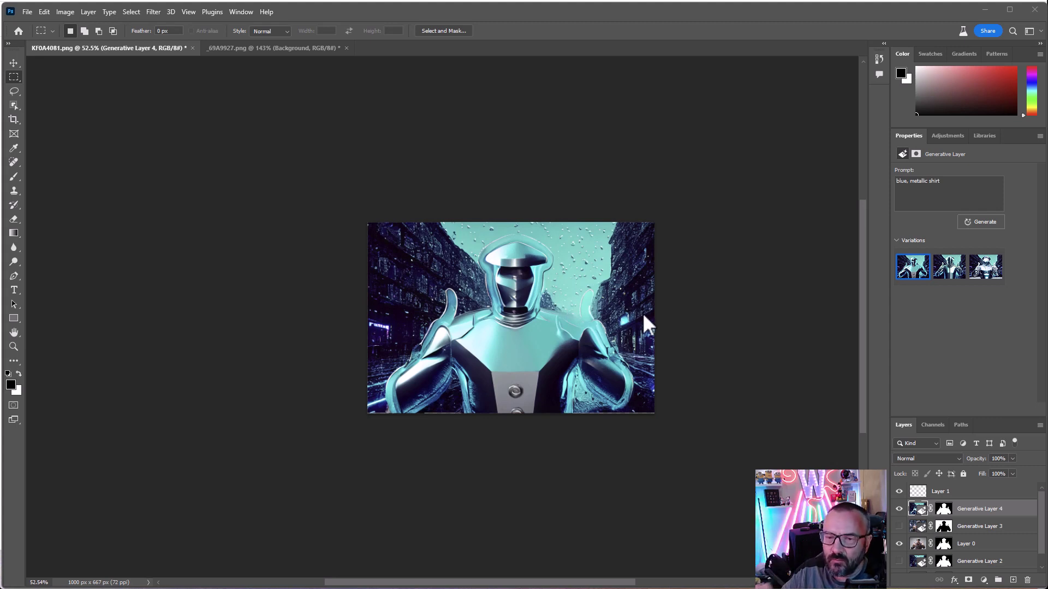
left_click(899, 509)
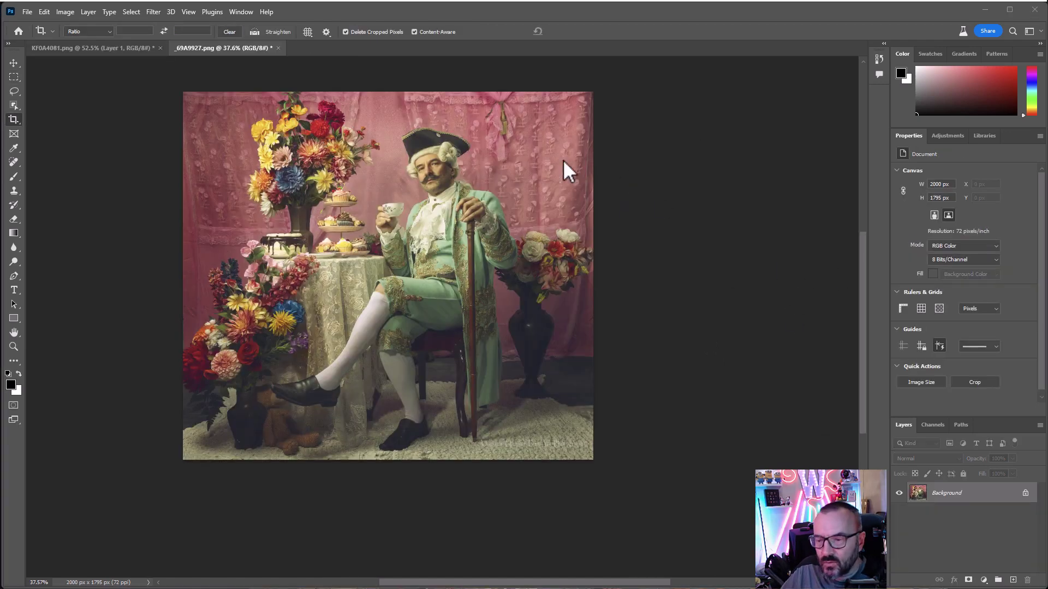
In _69A9927.png, extend the canvas on the image's right side to 2330 px wide with a content-aware crop
left_click(398, 196)
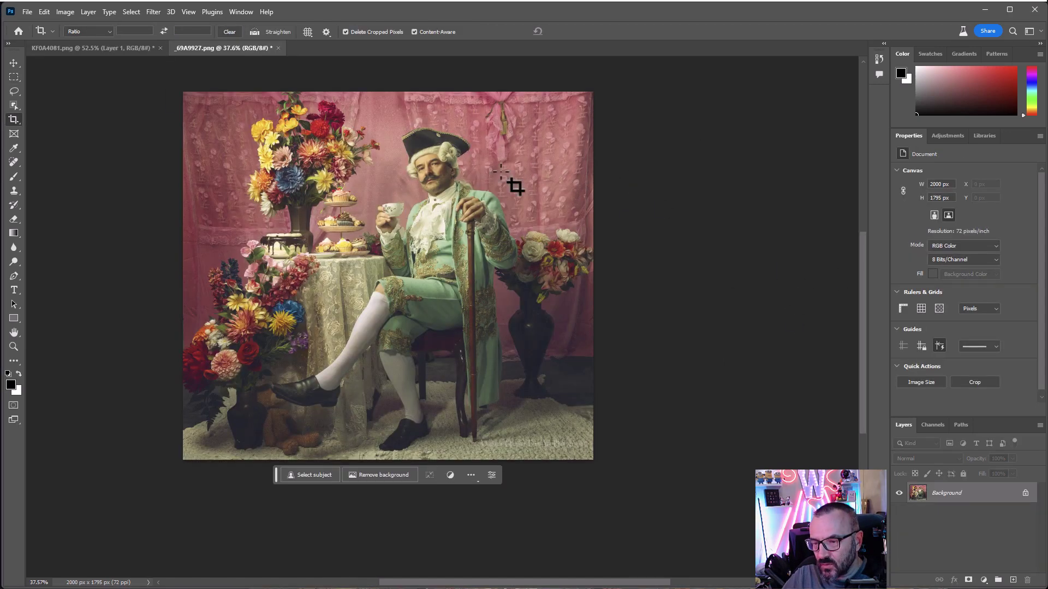
left_click(617, 224)
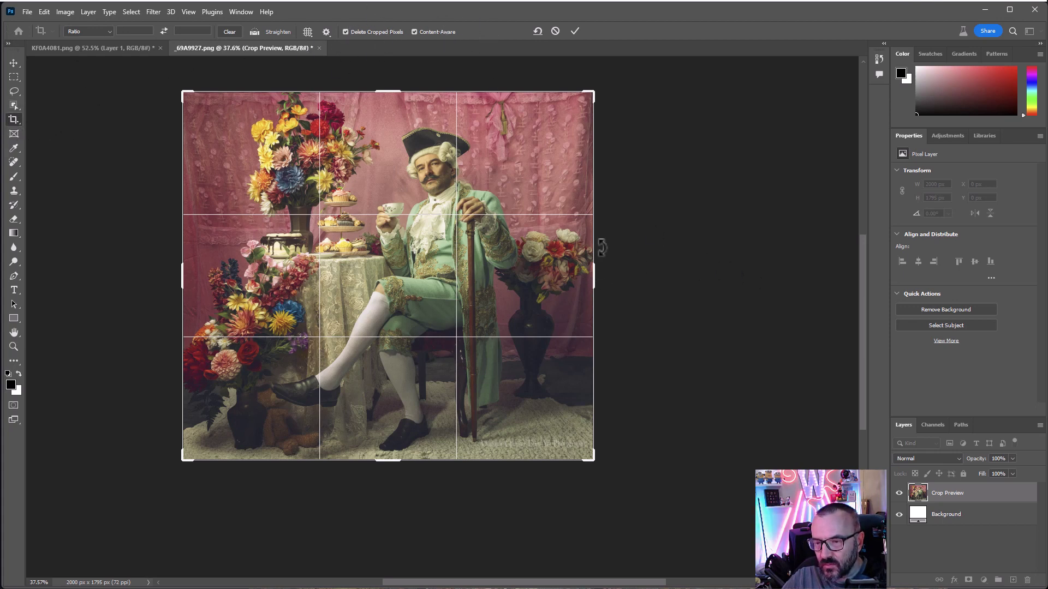
left_click_drag(594, 273, 634, 274)
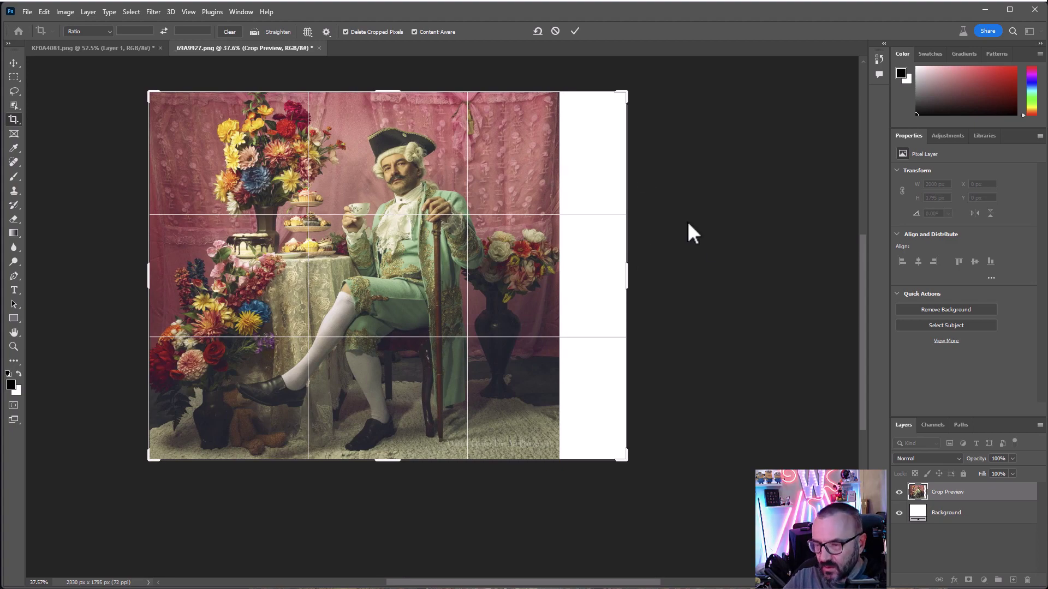
key("Return")
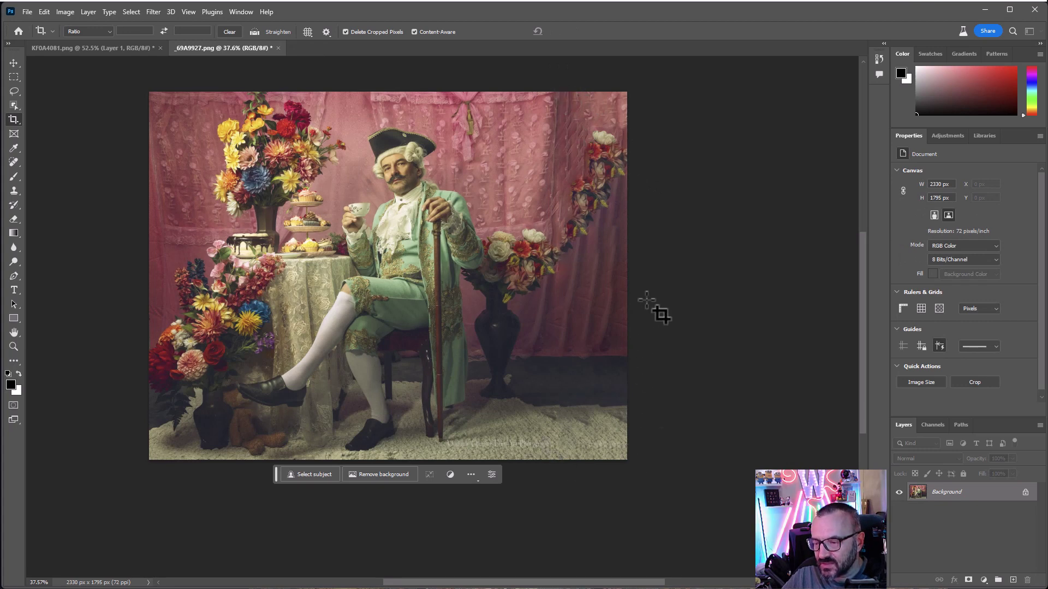
Select the full-height strip added at the image's right side with a rectangular marquee and generate "Rococo background, flowers, happy colors" in it
left_click(13, 76)
left_click_drag(697, 80, 550, 496)
left_click(515, 475)
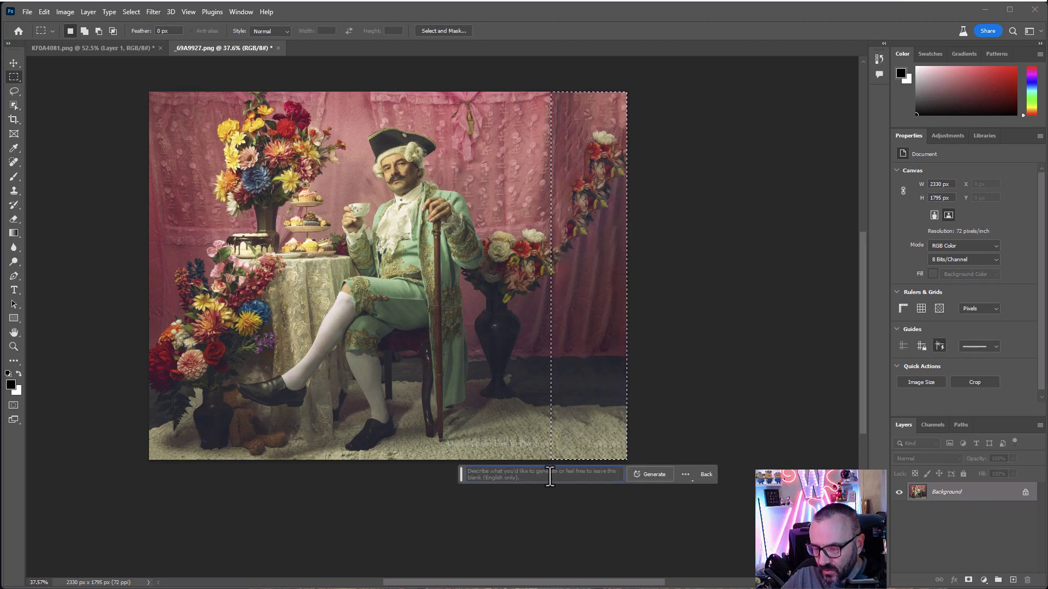
type("Rococo backgt")
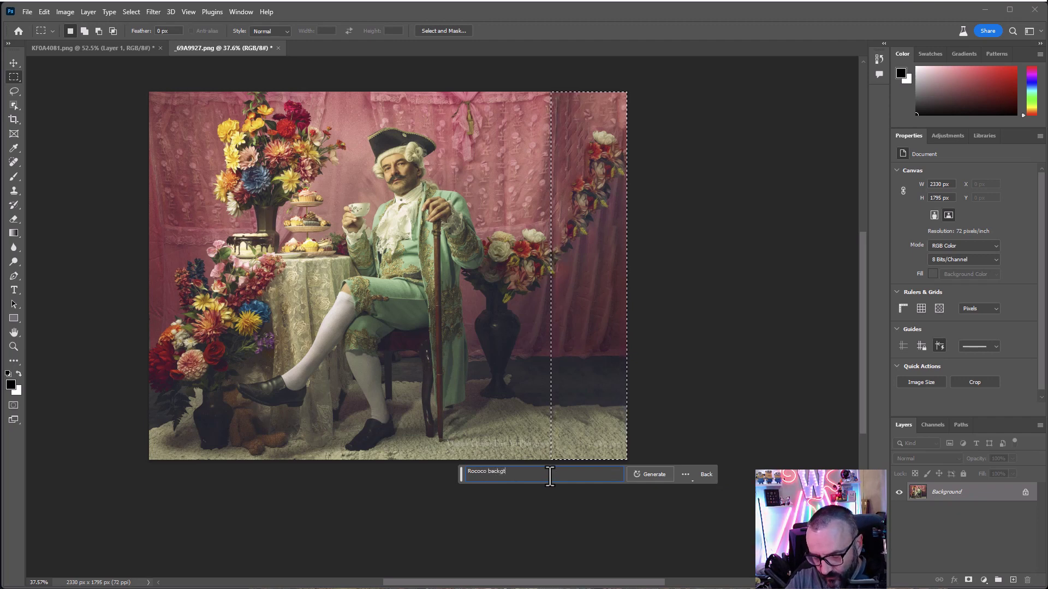
key("BackSpace")
key("BackSpace")
key("BackSpace")
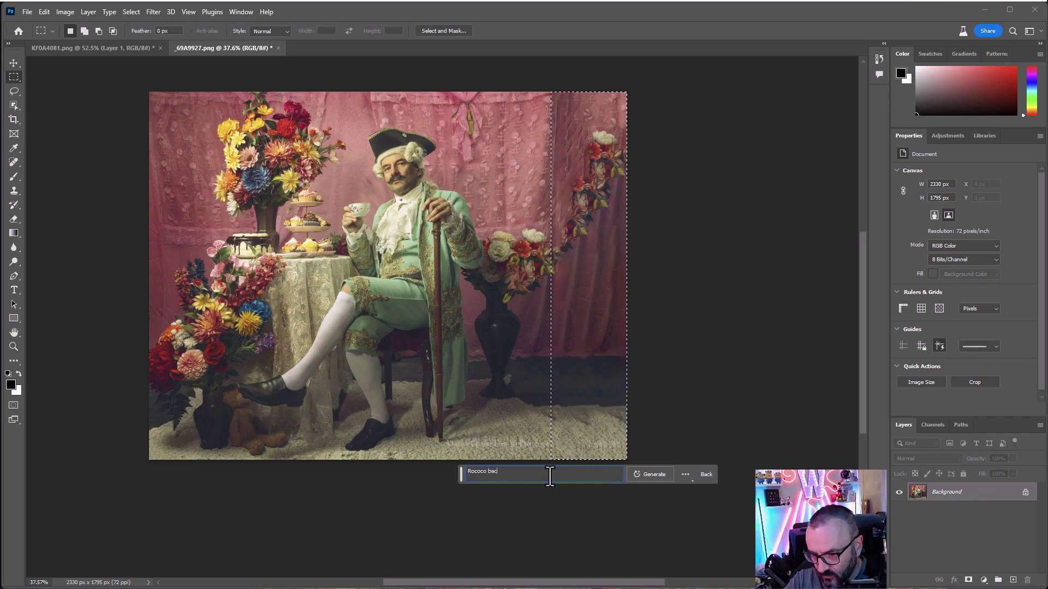
type("kground, flowers")
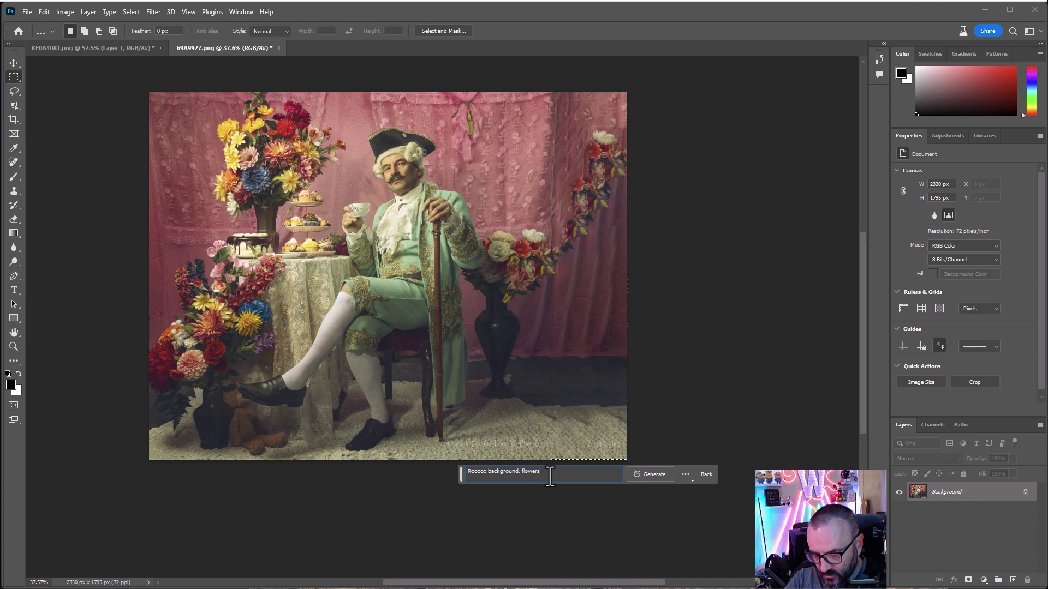
type(", happy colors")
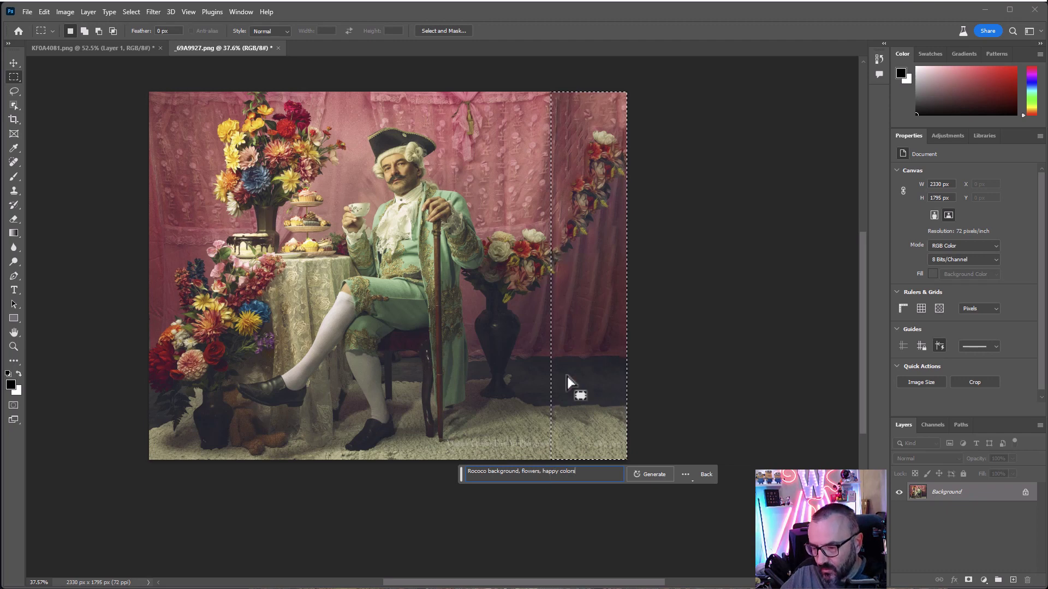
left_click(653, 475)
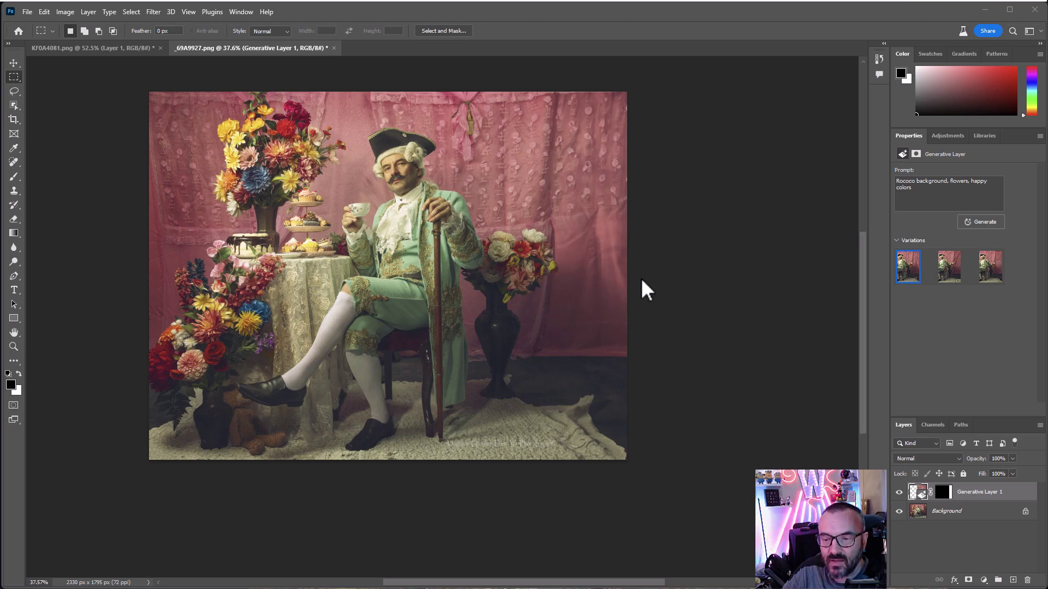
Examine up close how the generated strip meets the original curtain fabric and the vase flowers, and return to a view of the whole image
left_click_drag(591, 273, 592, 306)
scroll(587, 299, "up", 10)
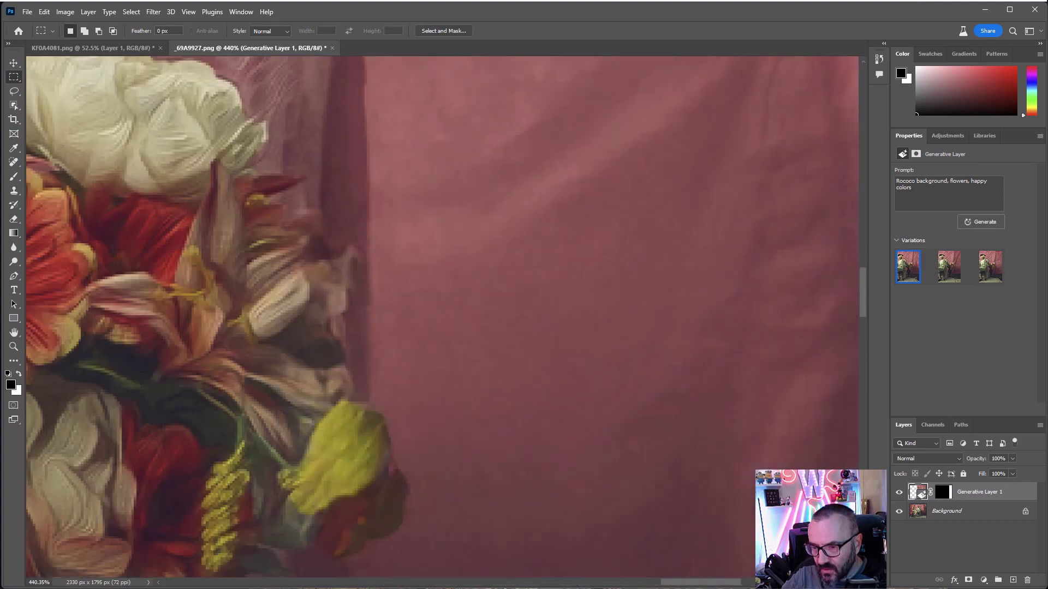
left_click_drag(586, 299, 155, 225)
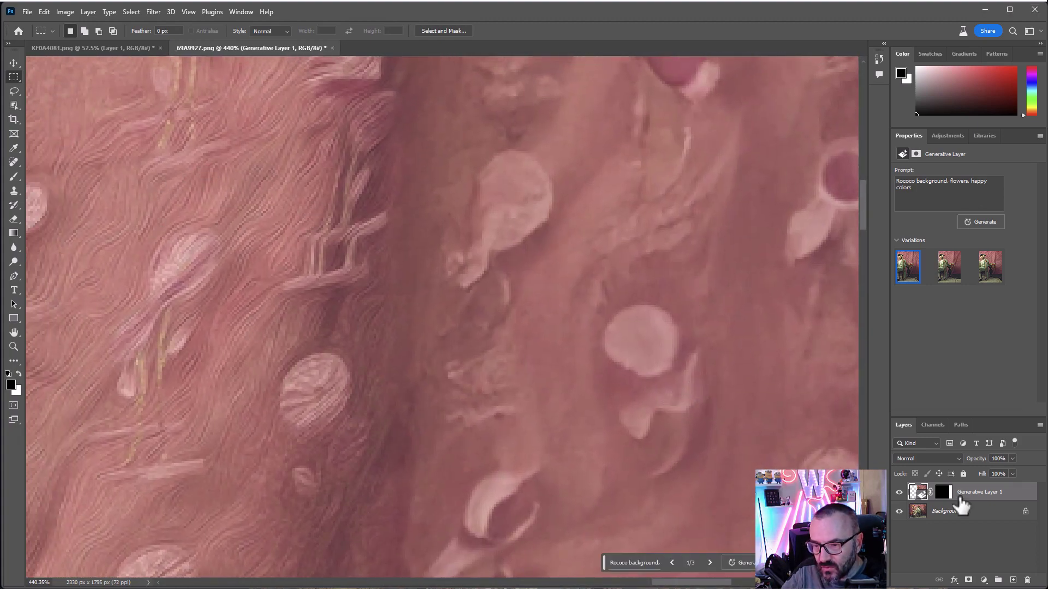
left_click_drag(571, 204, 550, 399)
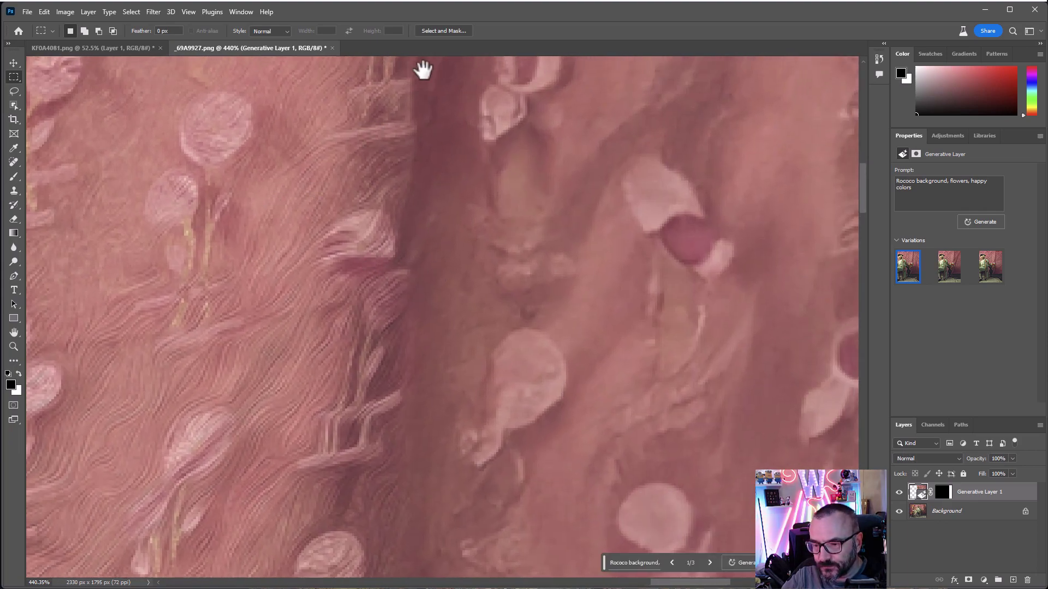
left_click_drag(392, 367, 633, 211)
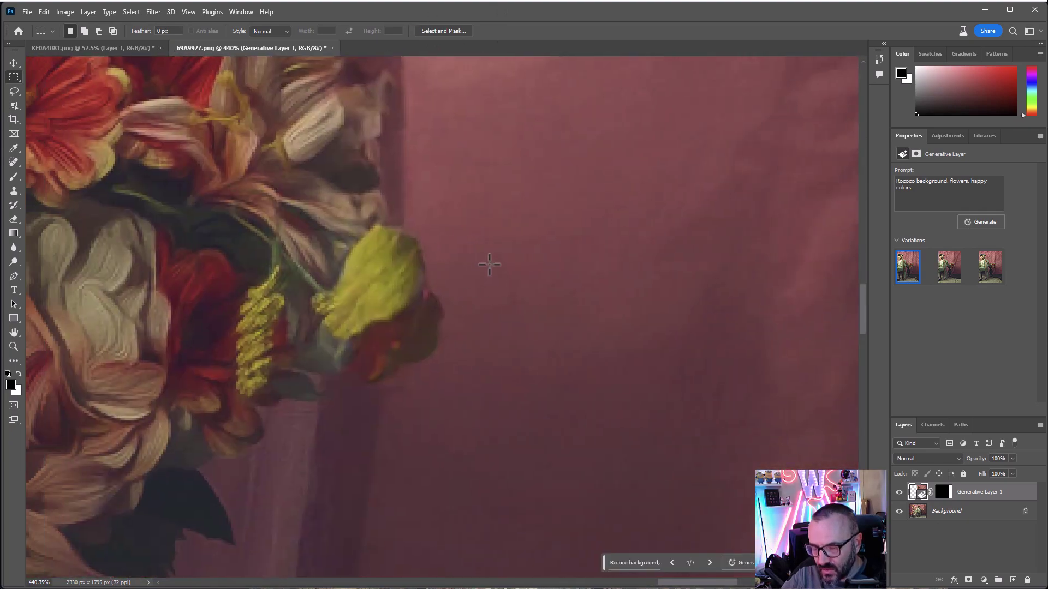
scroll(491, 263, "down", 10)
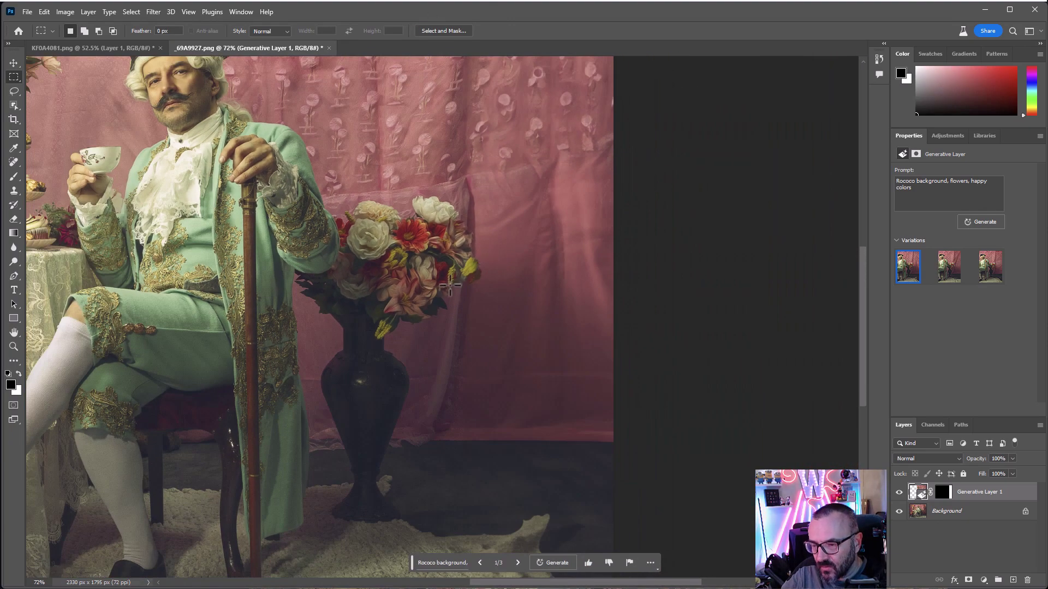
scroll(492, 260, "down", 4)
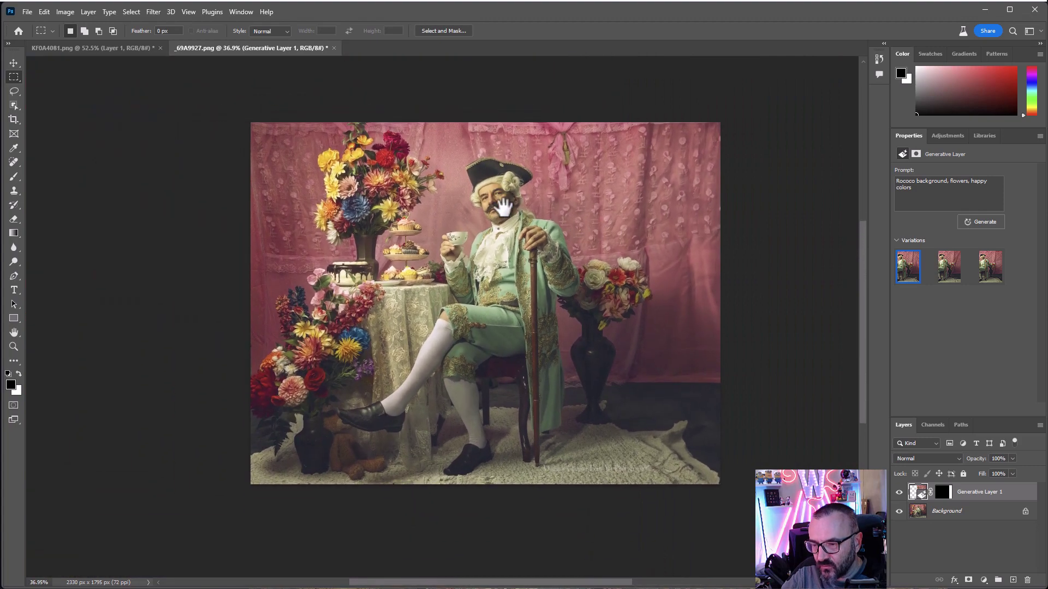
left_click_drag(502, 208, 502, 204)
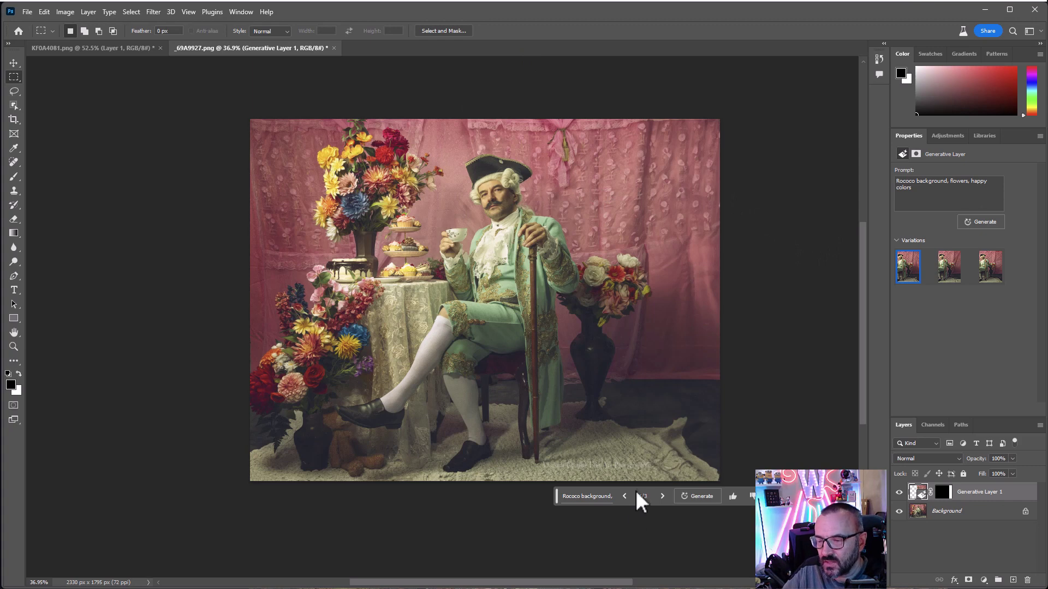
Compare the three generated variations of the right-hand extension and return to the first one
left_click(665, 499)
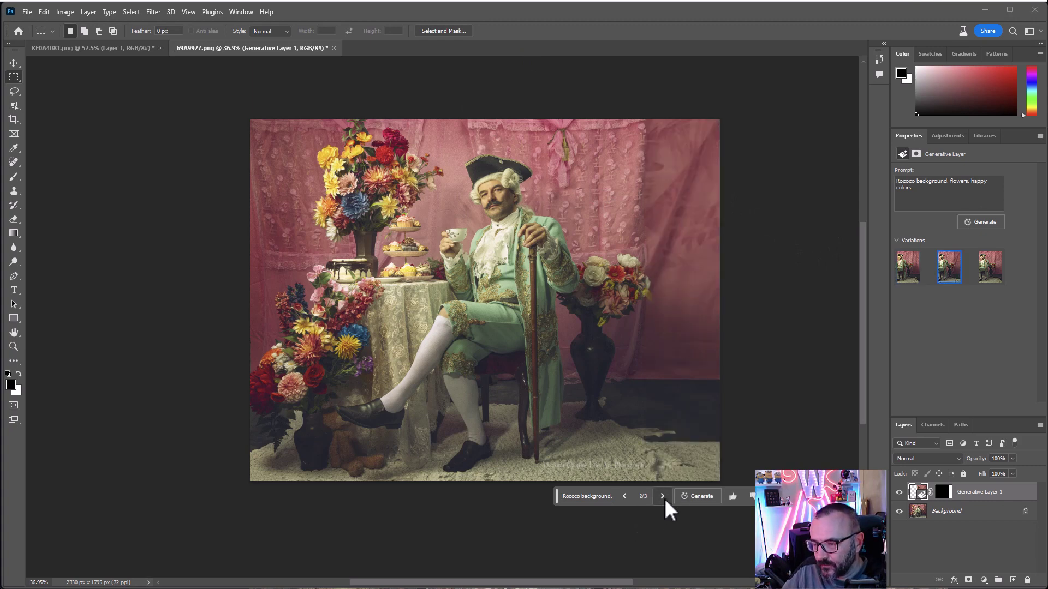
left_click(665, 500)
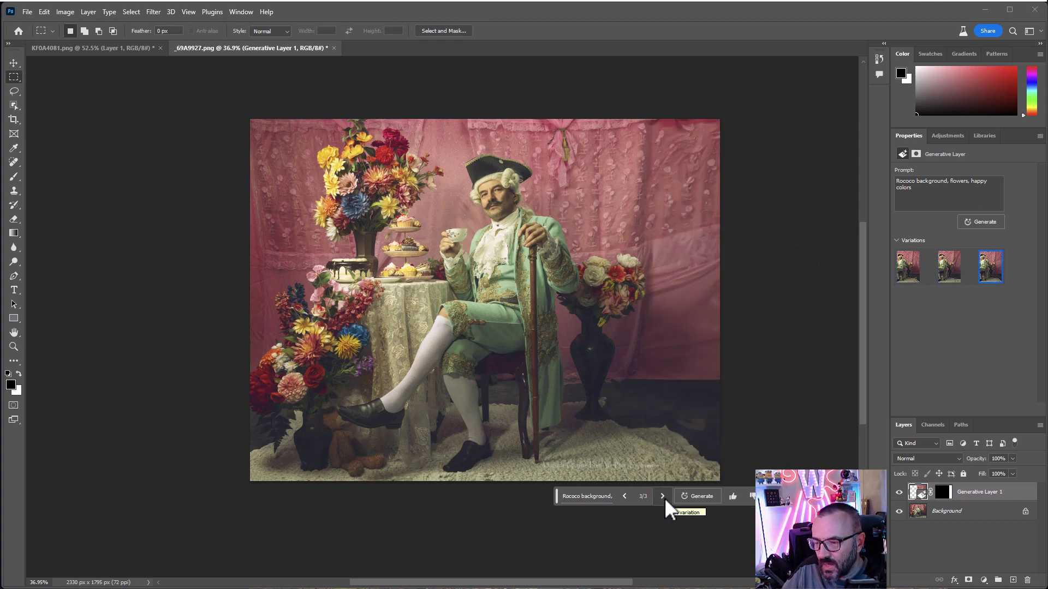
left_click(664, 498)
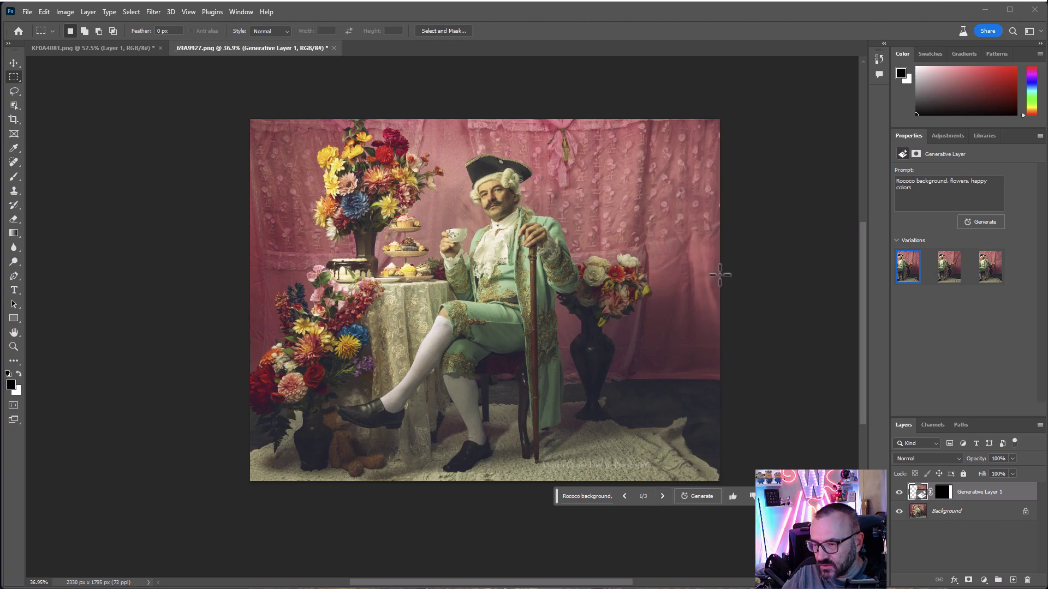